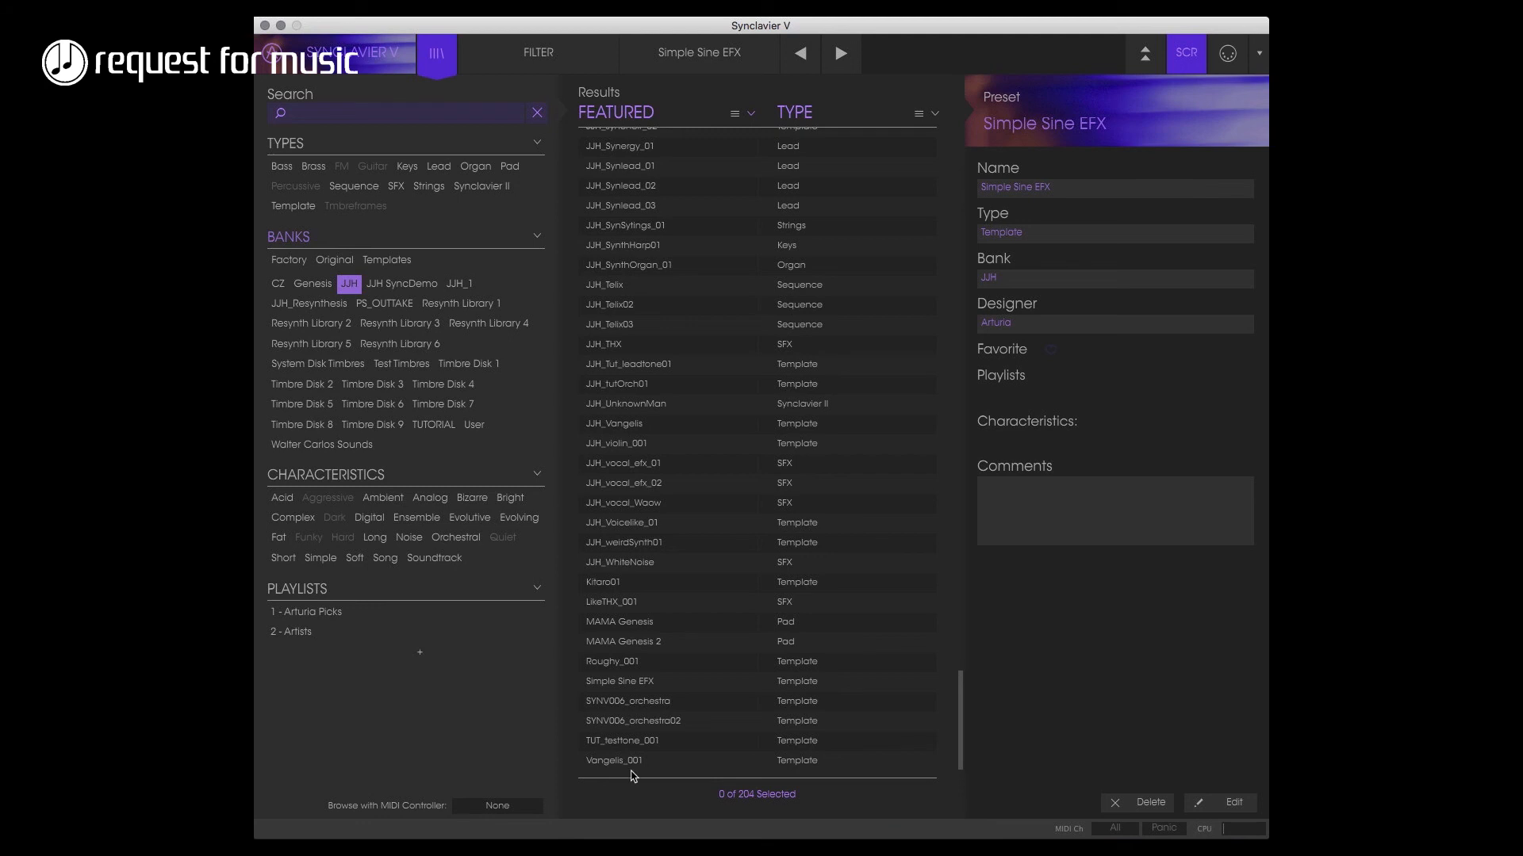
# - Load the Simple Sine EFX preset from the JJH bank and show the time slices of Partial 1
pyautogui.click(643, 684)
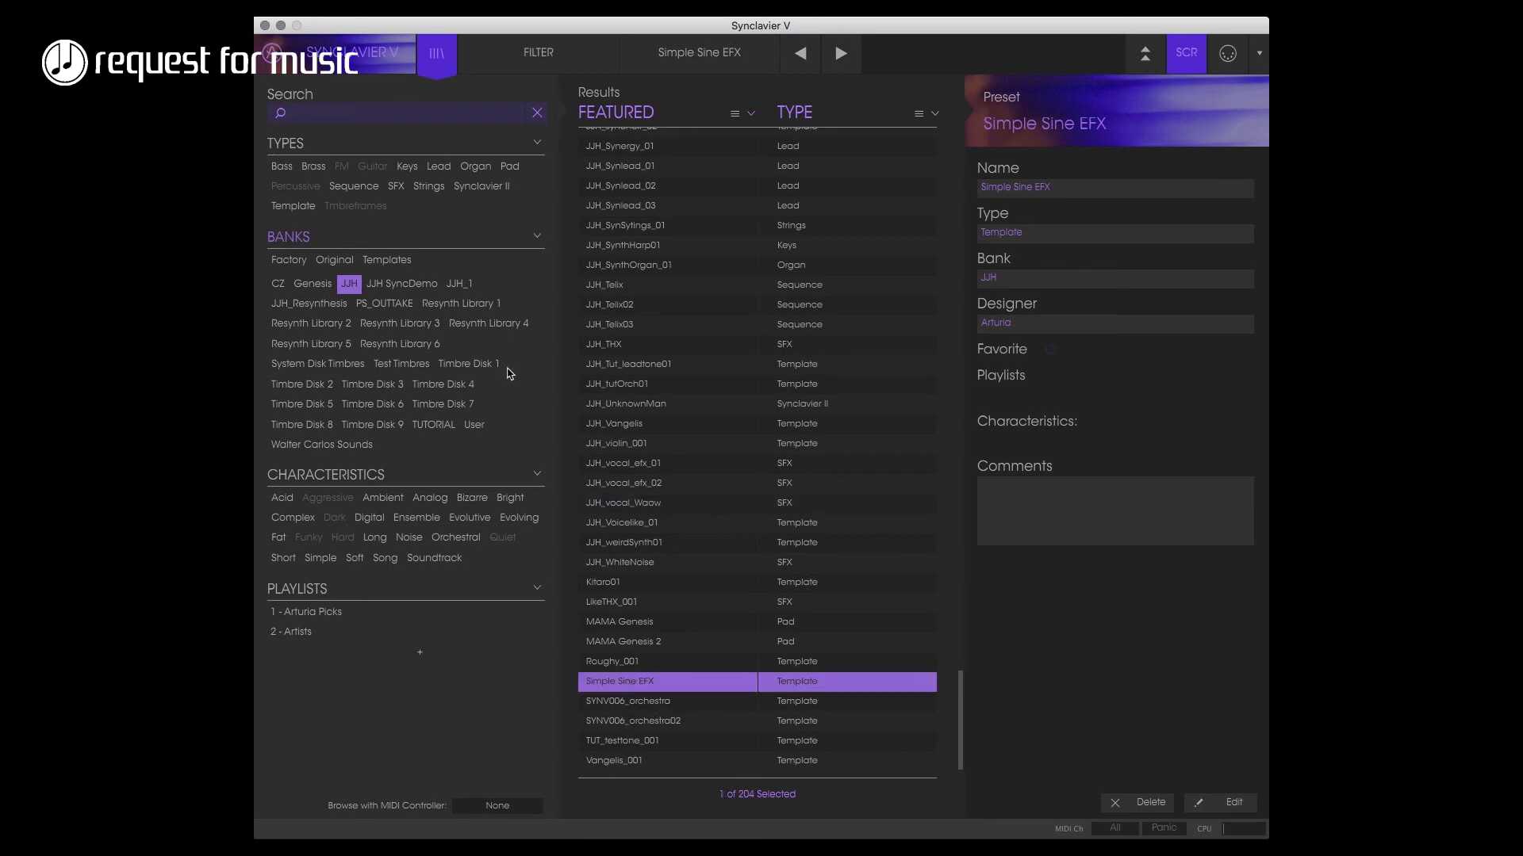
pyautogui.click(437, 54)
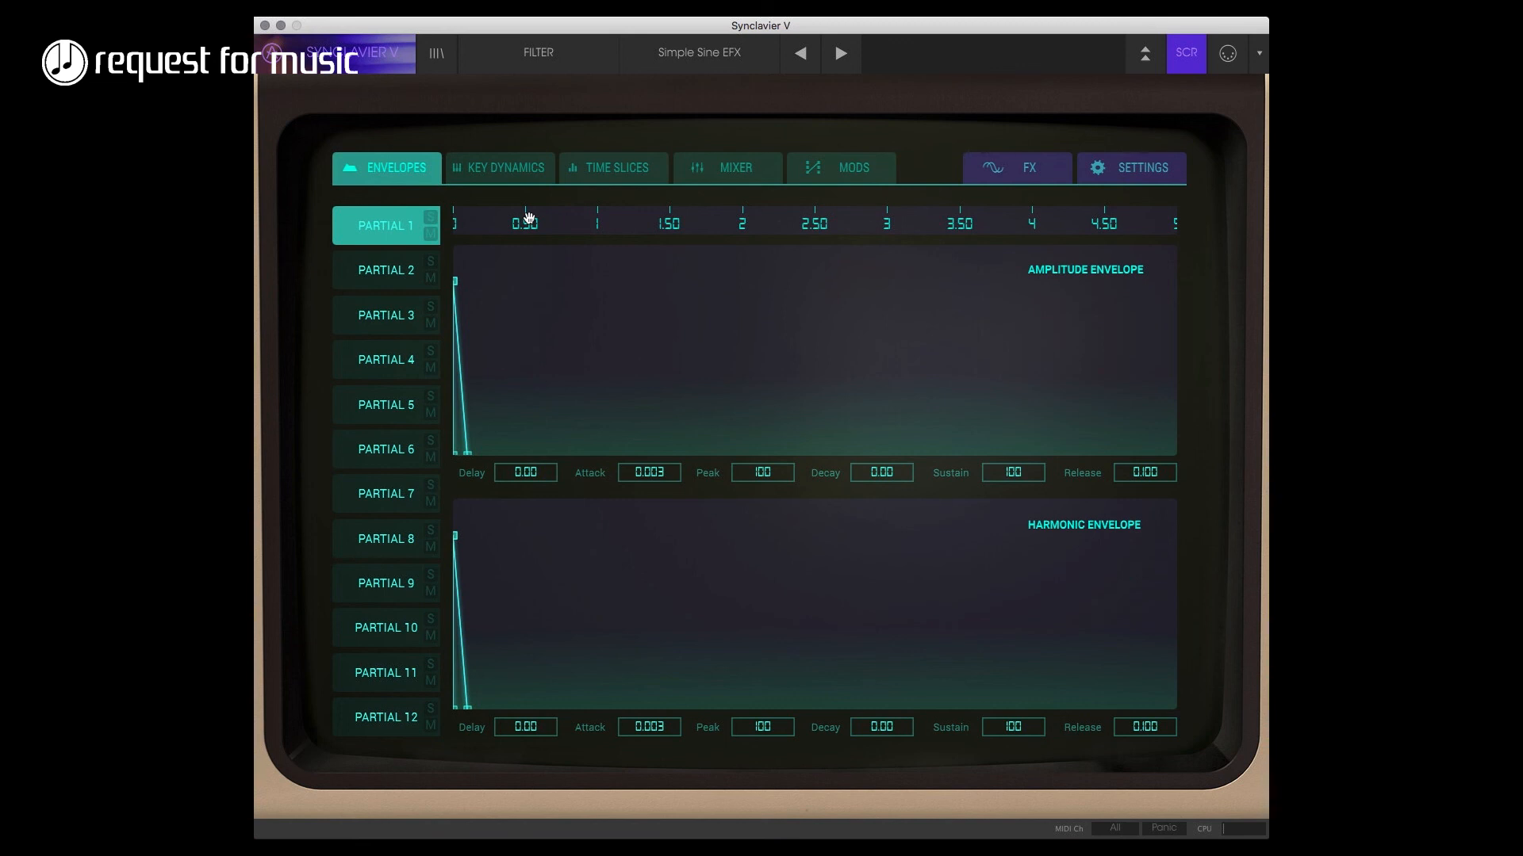
pyautogui.click(629, 183)
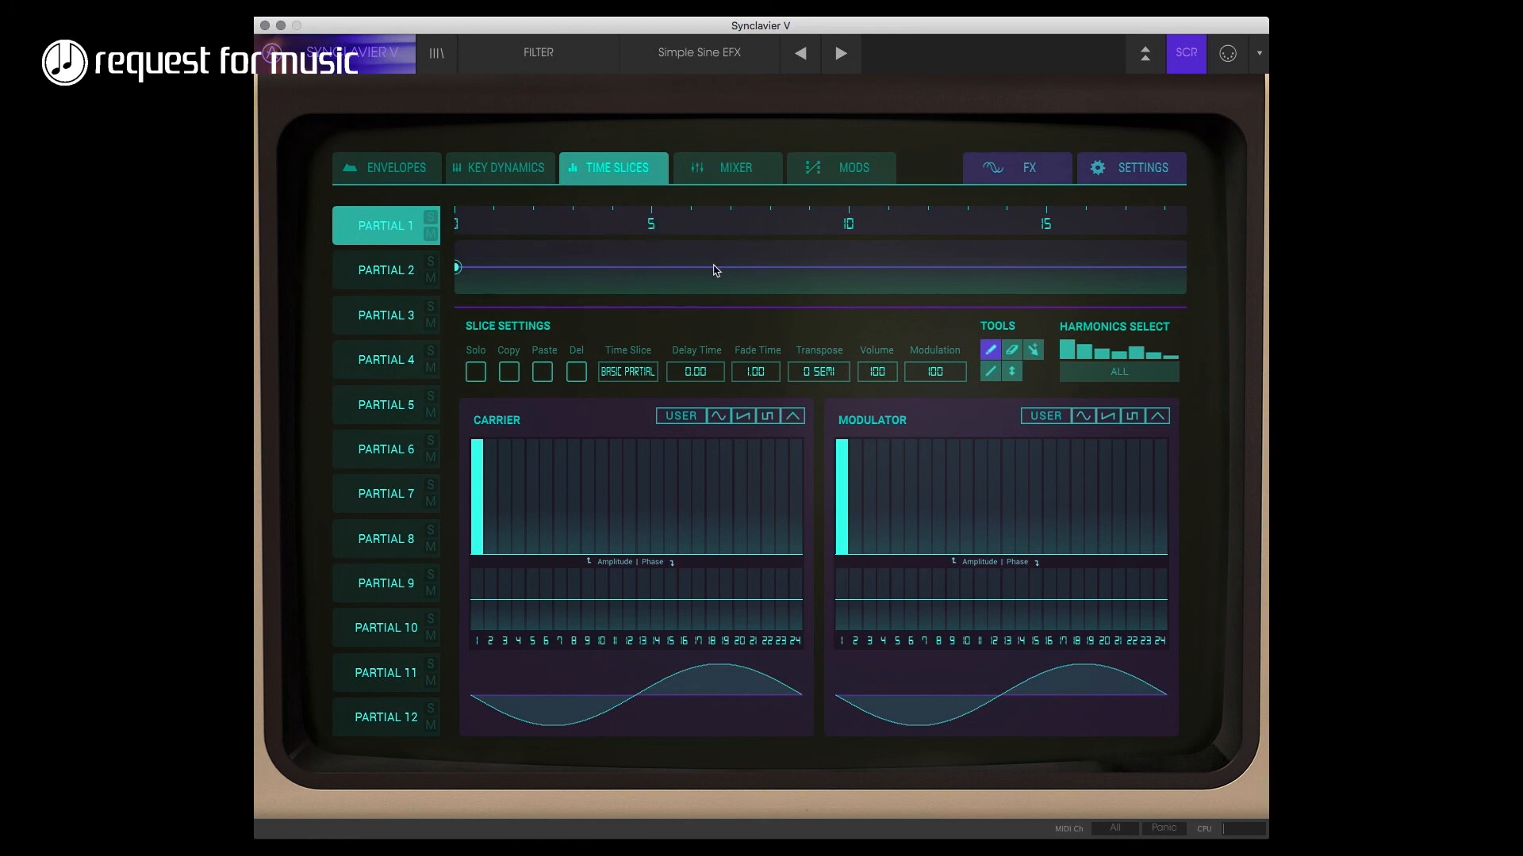
# - Add two time slices to Partial 1: a sawtooth carrier at about 2 s and a square carrier at about 4 s
pyautogui.click(652, 267)
pyautogui.click(742, 417)
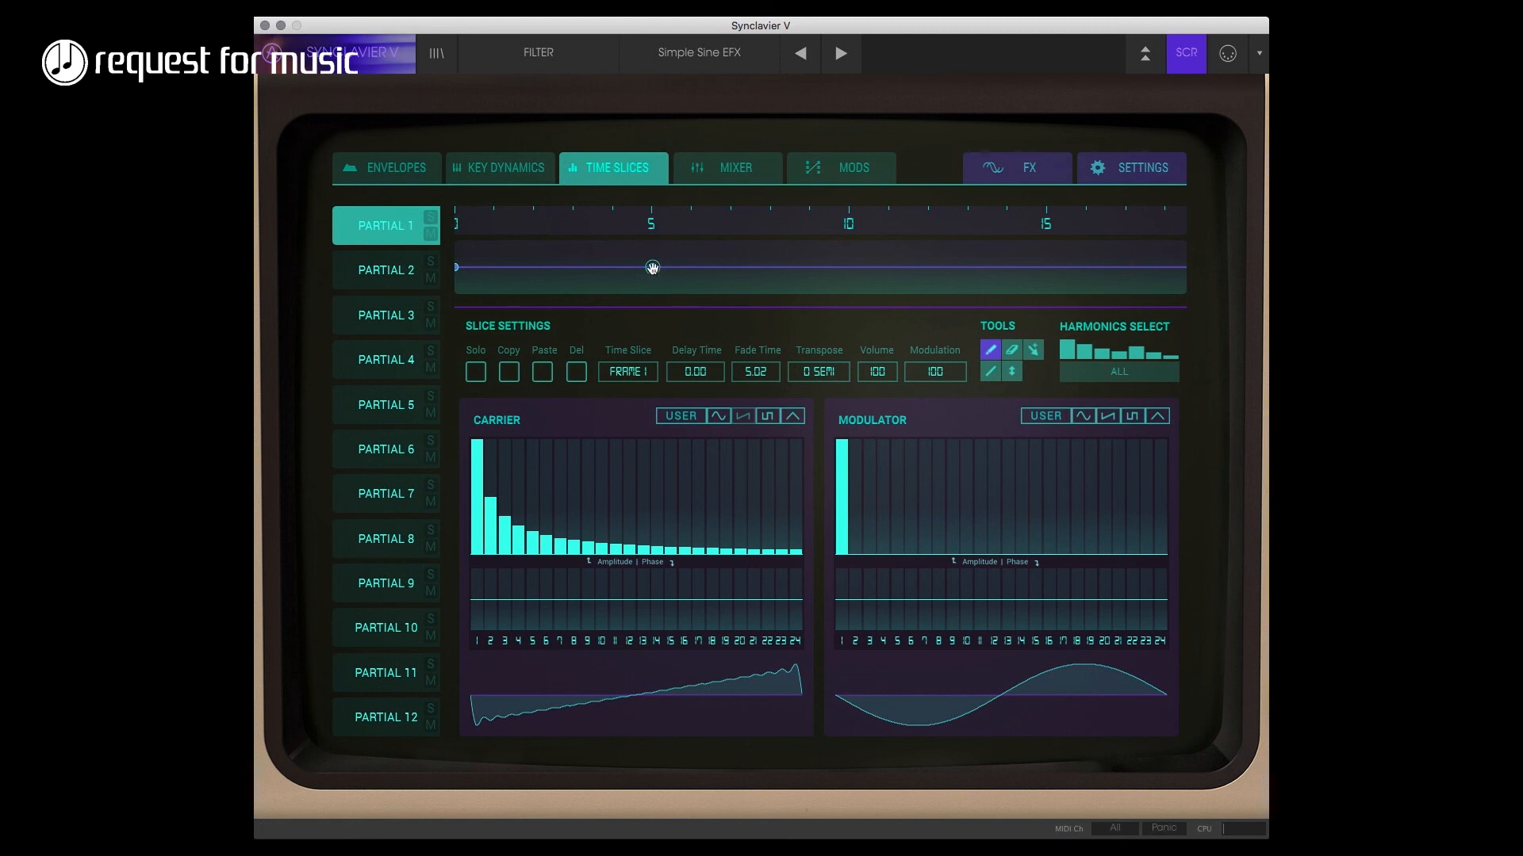
pyautogui.moveTo(651, 268); pyautogui.dragTo(536, 267)
pyautogui.click(615, 268)
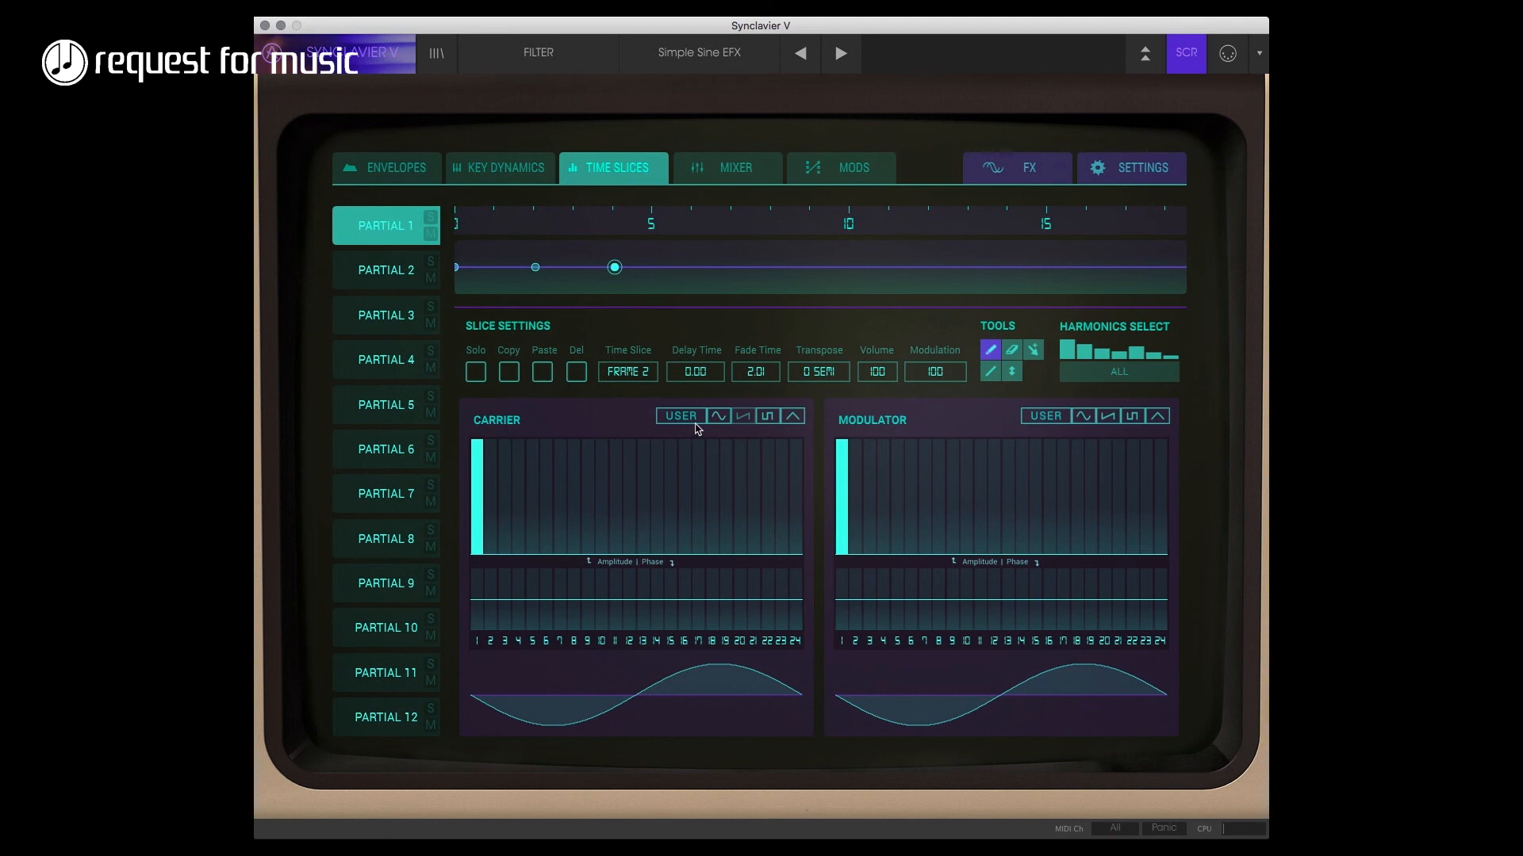
pyautogui.click(768, 417)
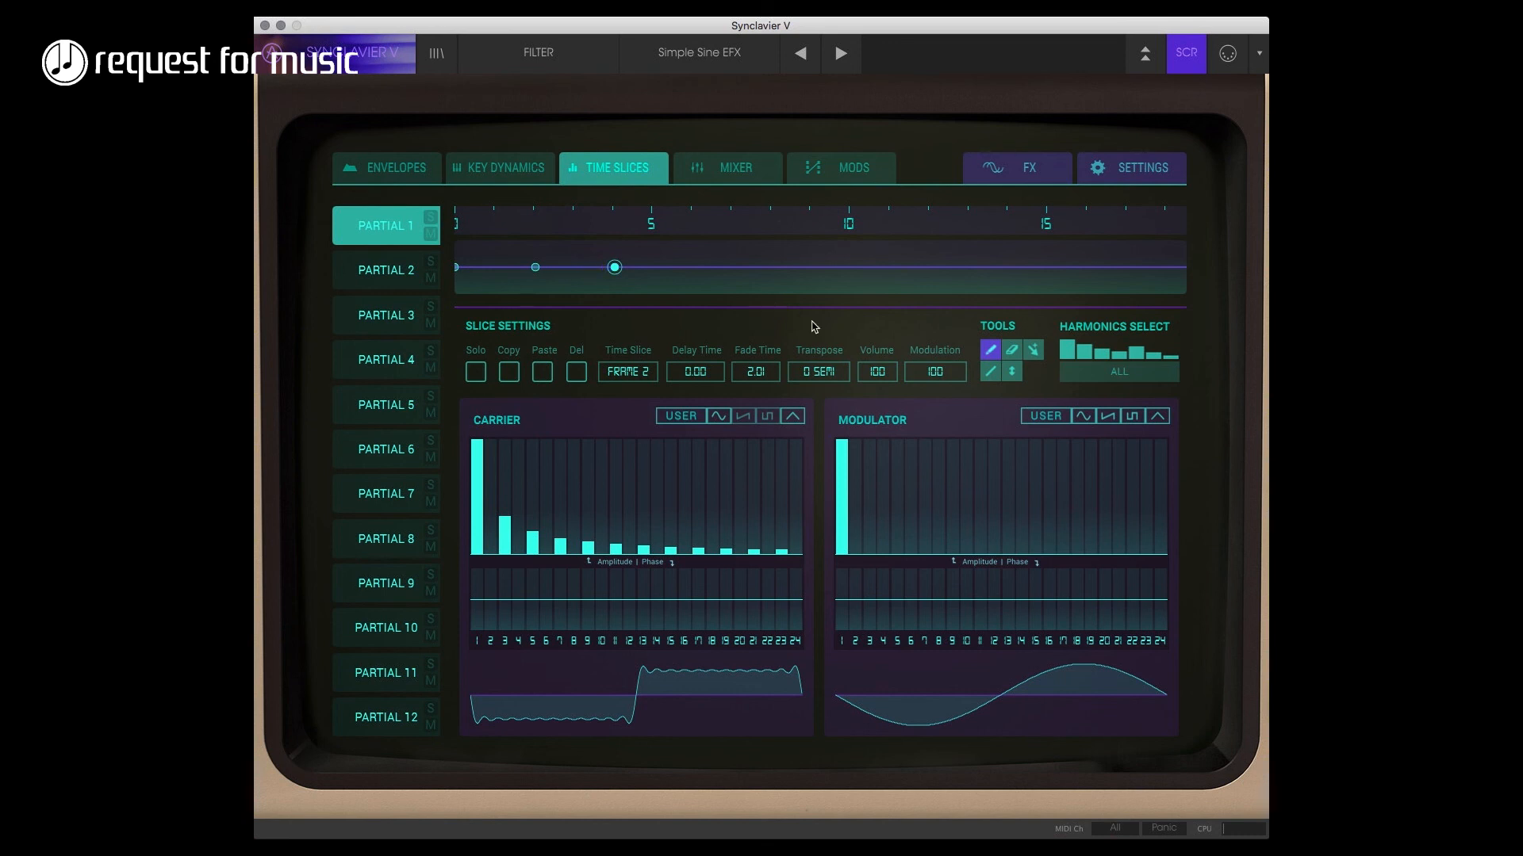
# - Set Frame 1's transpose to +12 semitones, its delay time to 2 and its fade time to 0
pyautogui.click(535, 268)
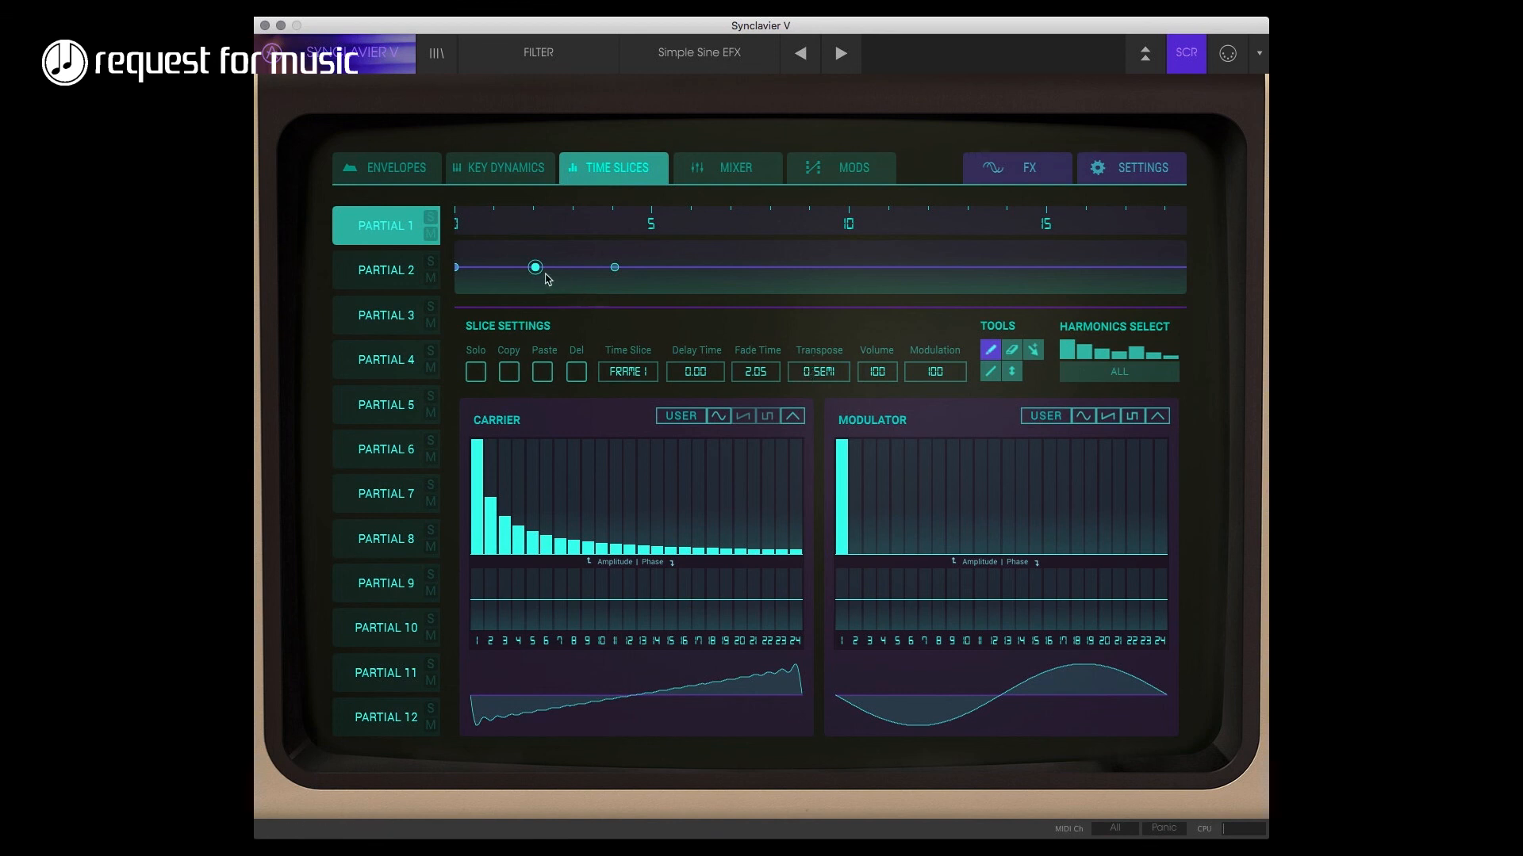
pyautogui.moveTo(805, 371)
pyautogui.mouseDown()
pyautogui.moveTo(807, 289)
pyautogui.moveTo(806, 343)
pyautogui.mouseUp()
pyautogui.doubleClick(689, 370)
pyautogui.write('2')
pyautogui.press('Return')
pyautogui.doubleClick(744, 371)
pyautogui.write('0')
pyautogui.press('Return')
# - Set Frame 2's delay time to 2 and its fade time to 0
pyautogui.click(613, 267)
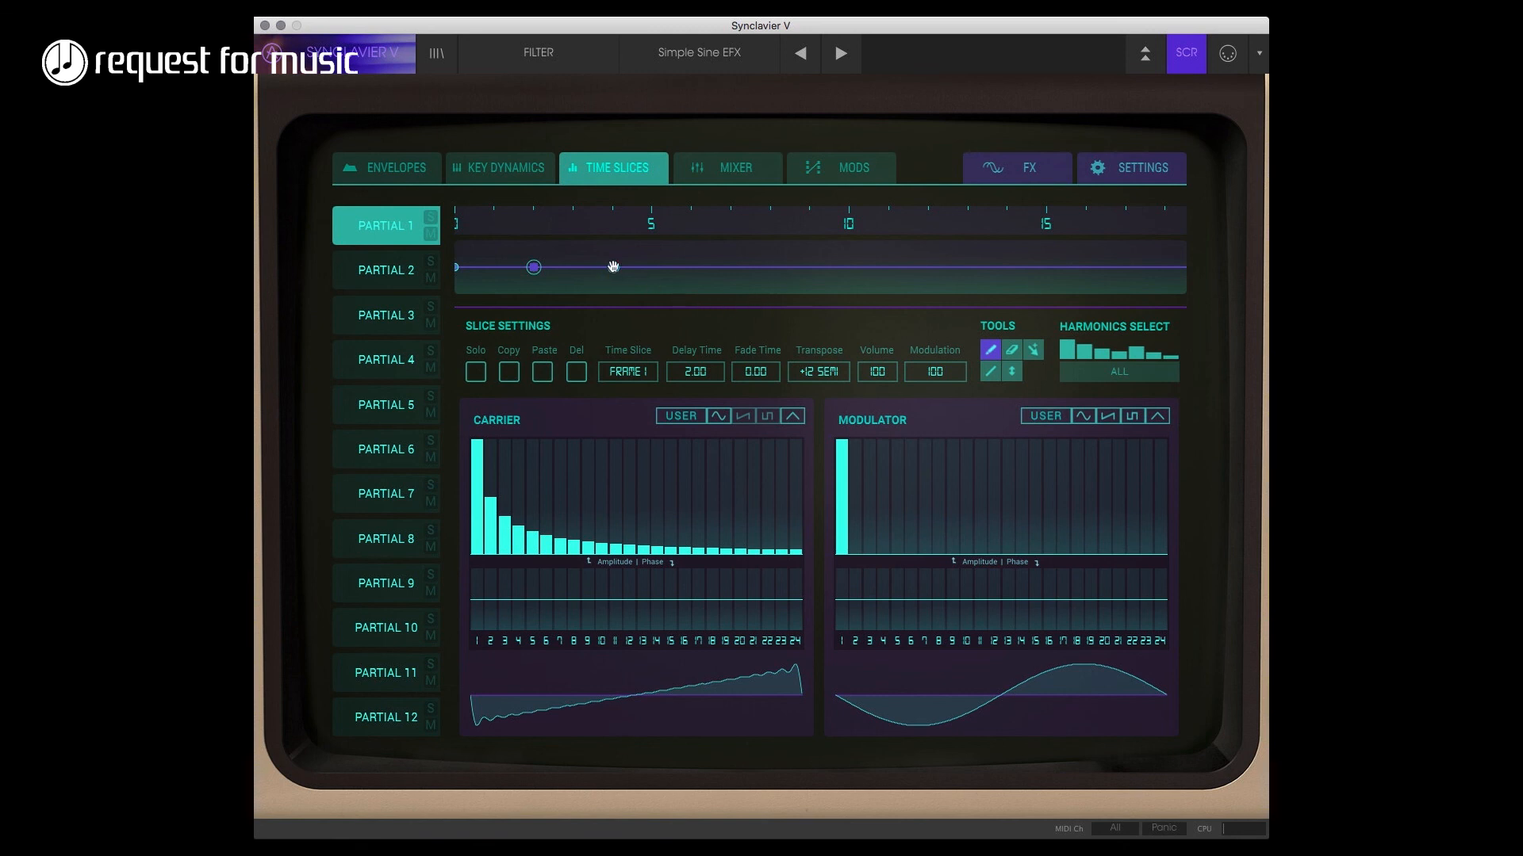
pyautogui.doubleClick(759, 371)
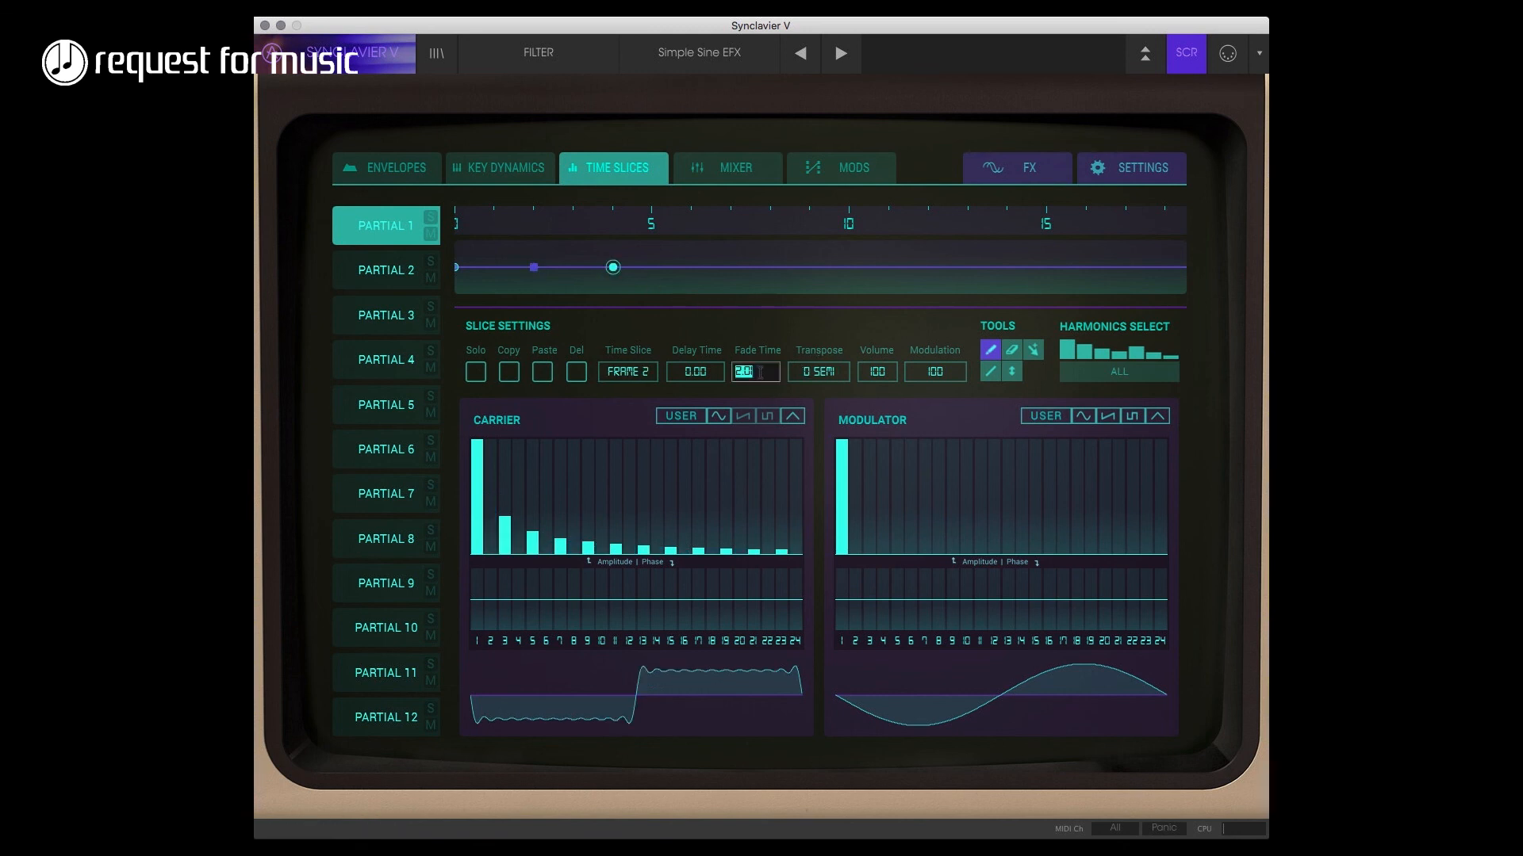
pyautogui.write('2')
pyautogui.press('Return')
pyautogui.doubleClick(707, 372)
pyautogui.write('2')
pyautogui.press('Return')
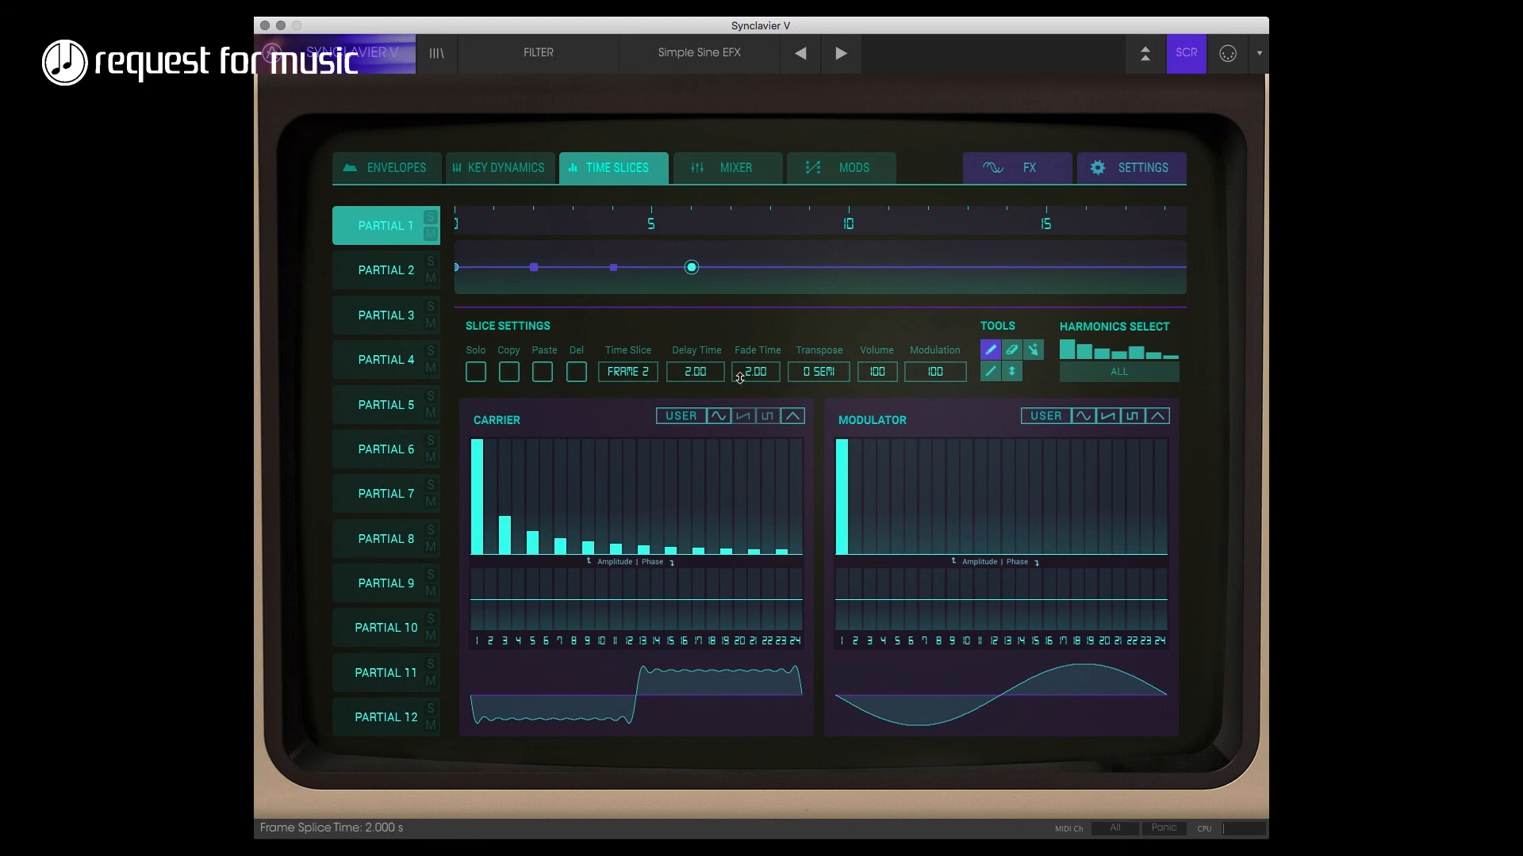
pyautogui.doubleClick(747, 370)
pyautogui.write('0')
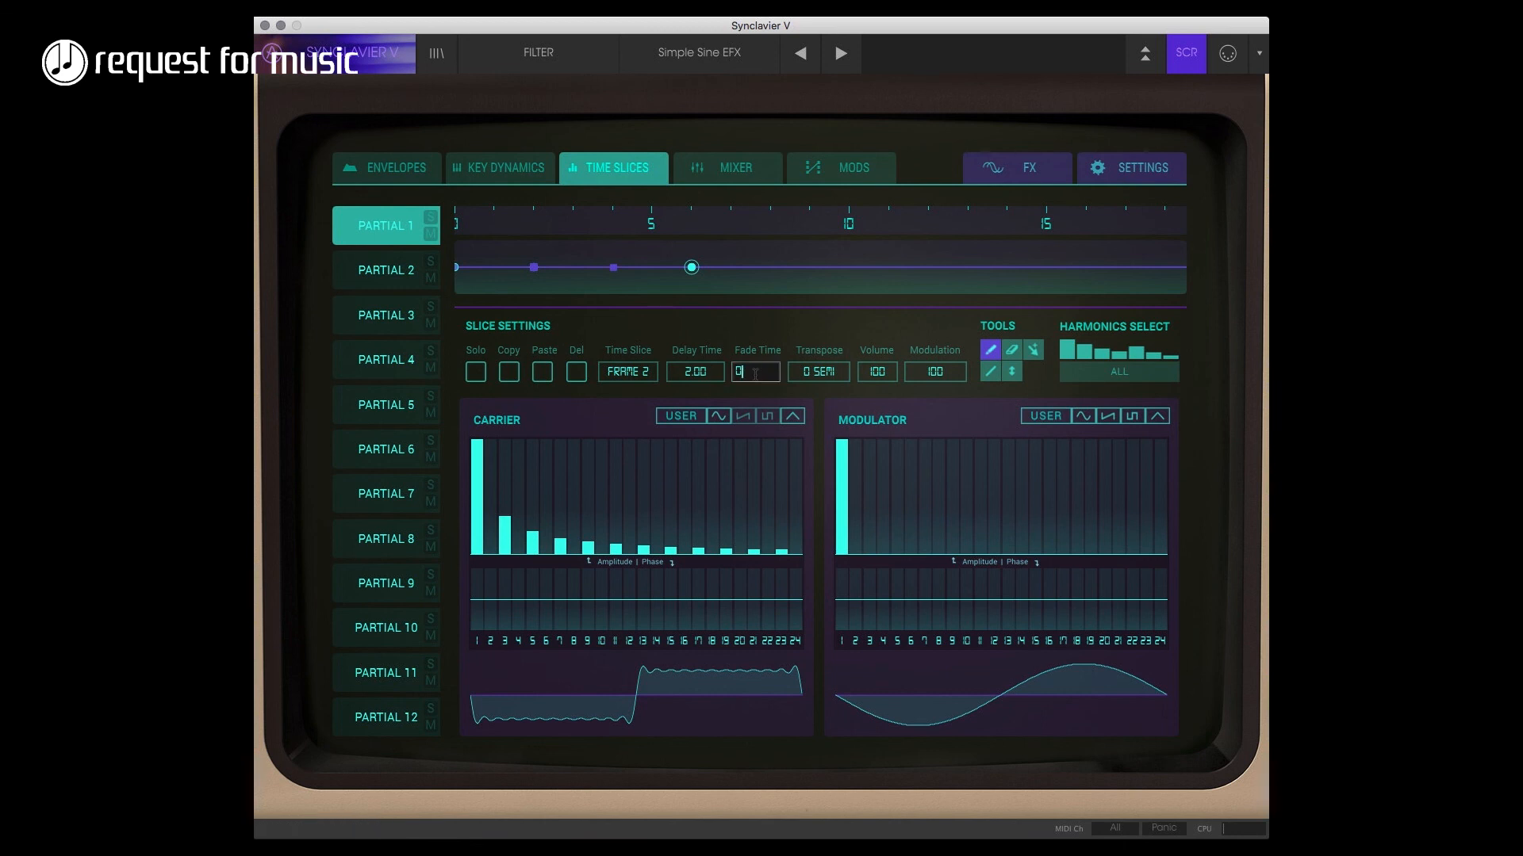
pyautogui.press('Return')
# - Delete both added time slices so only the basic partial remains
pyautogui.click(577, 372)
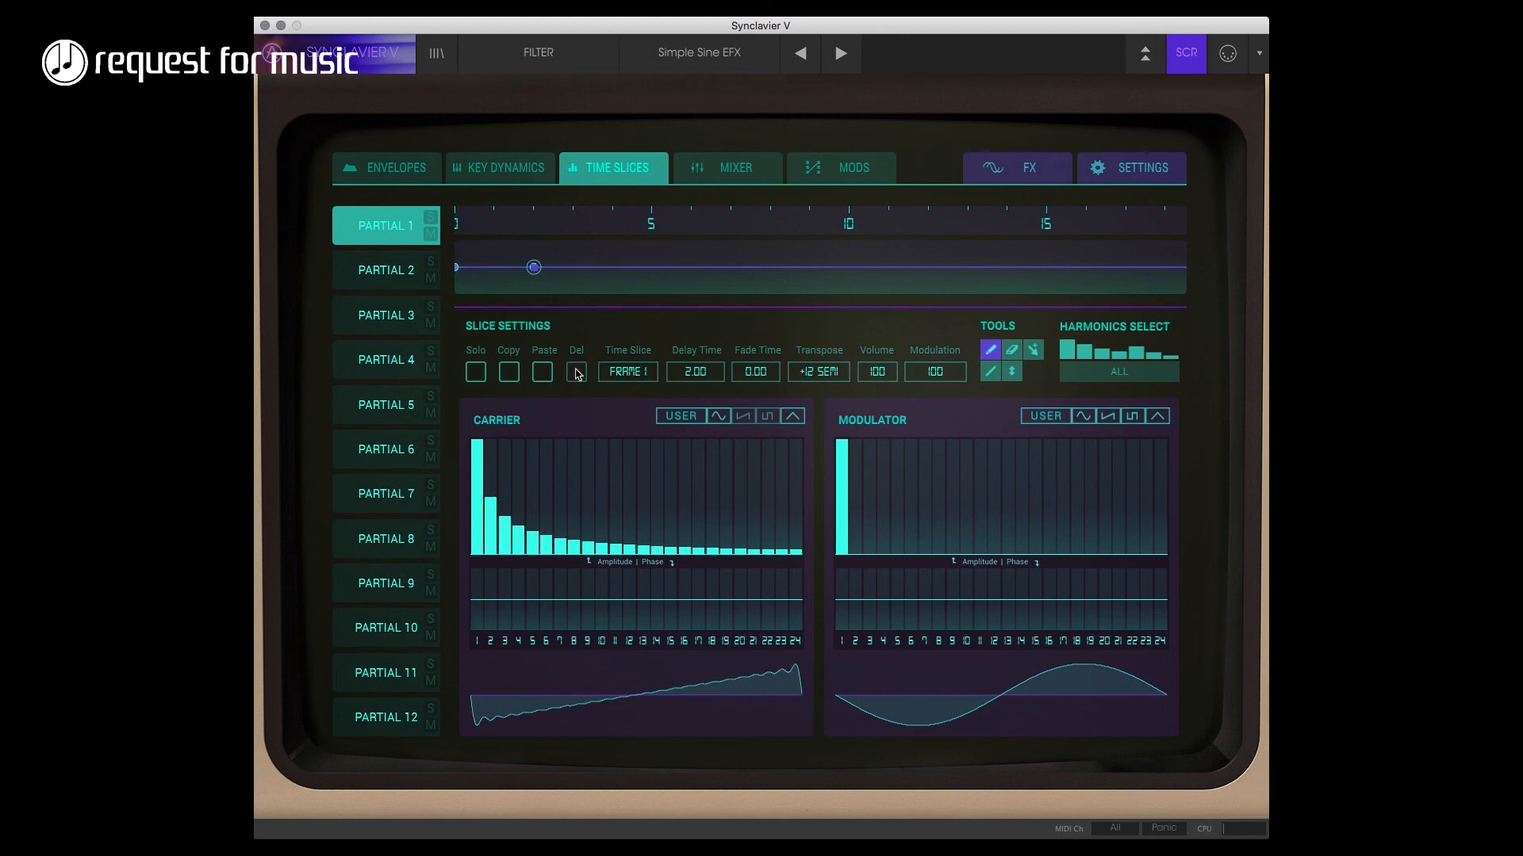
pyautogui.click(576, 372)
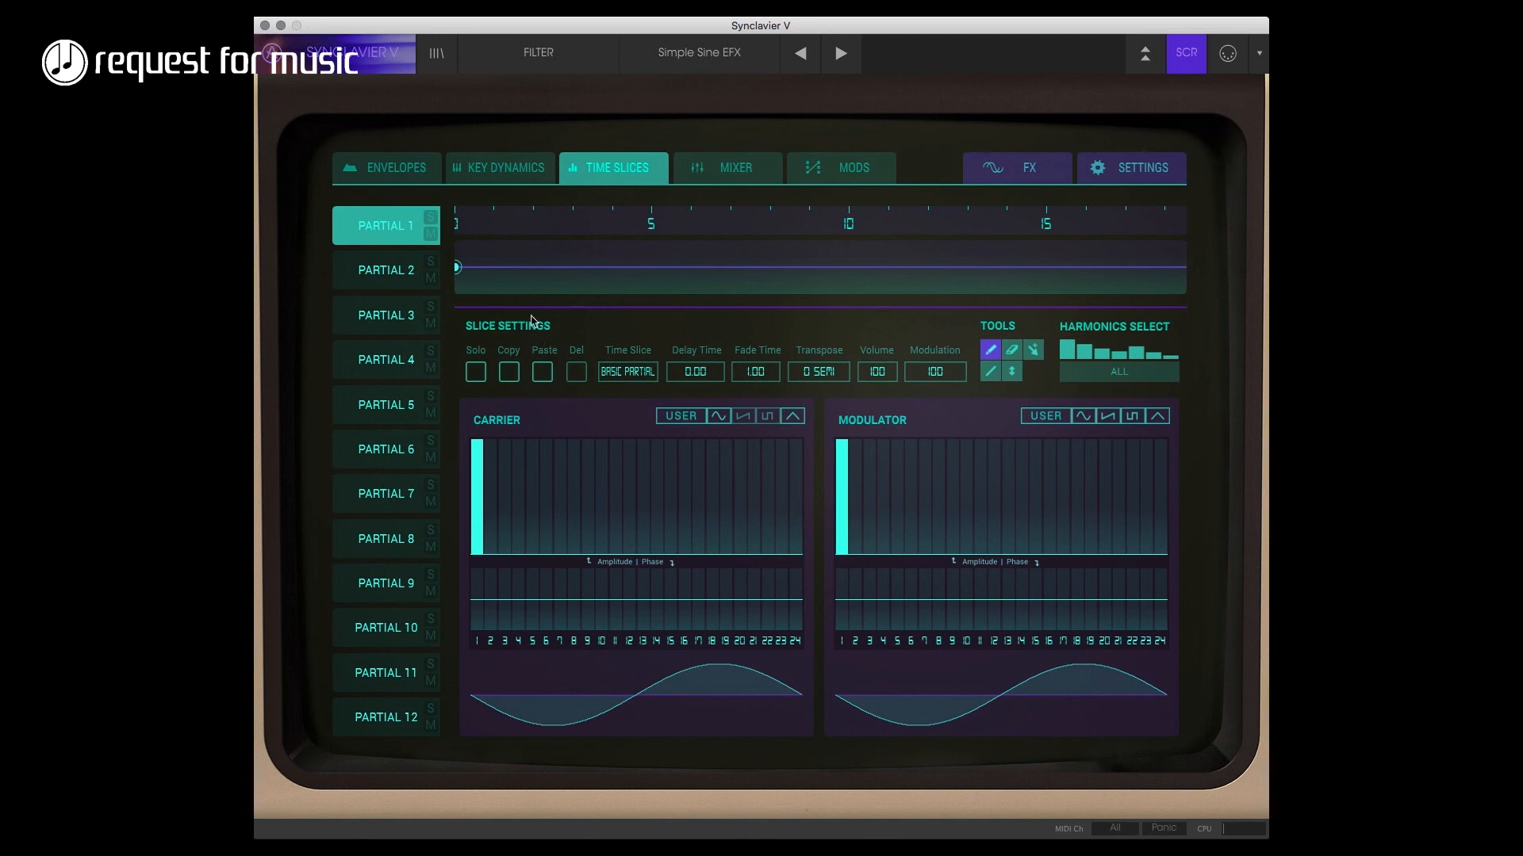
# - Add a time slice to Partial 1 at about 1 s and reset its transpose to 0 semitones
pyautogui.click(498, 268)
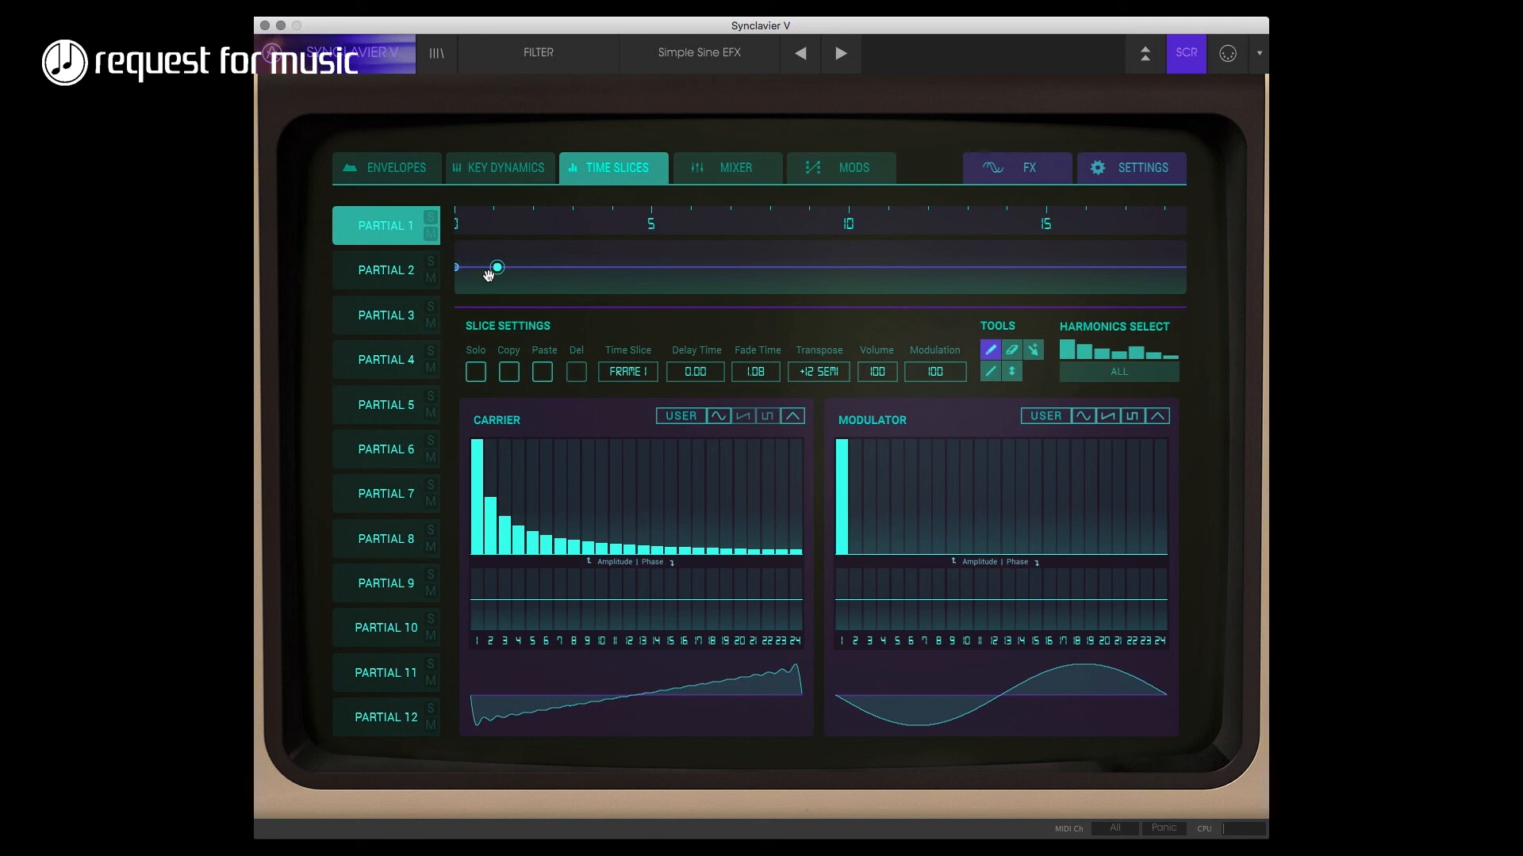
pyautogui.doubleClick(814, 372)
pyautogui.moveTo(497, 267); pyautogui.dragTo(493, 267)
# - Add six more time slices roughly one second apart, from about 2 s to about 7 s
pyautogui.click(536, 268)
pyautogui.click(573, 267)
pyautogui.click(620, 267)
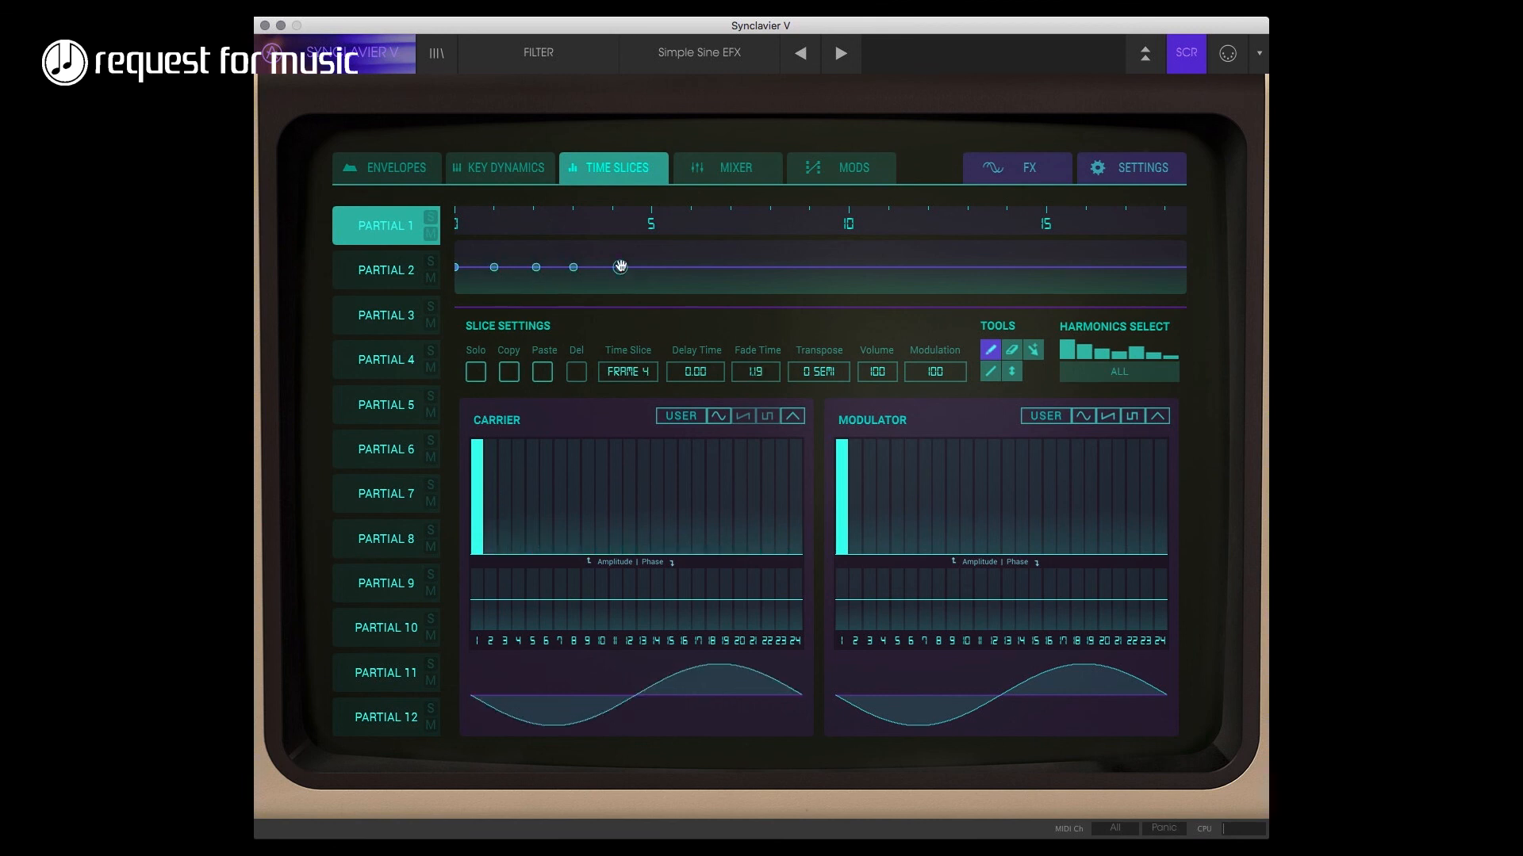
pyautogui.click(655, 267)
pyautogui.click(692, 268)
pyautogui.click(732, 267)
# - Set Frame 1's delay time to 1 and its fade time to 0
pyautogui.click(494, 267)
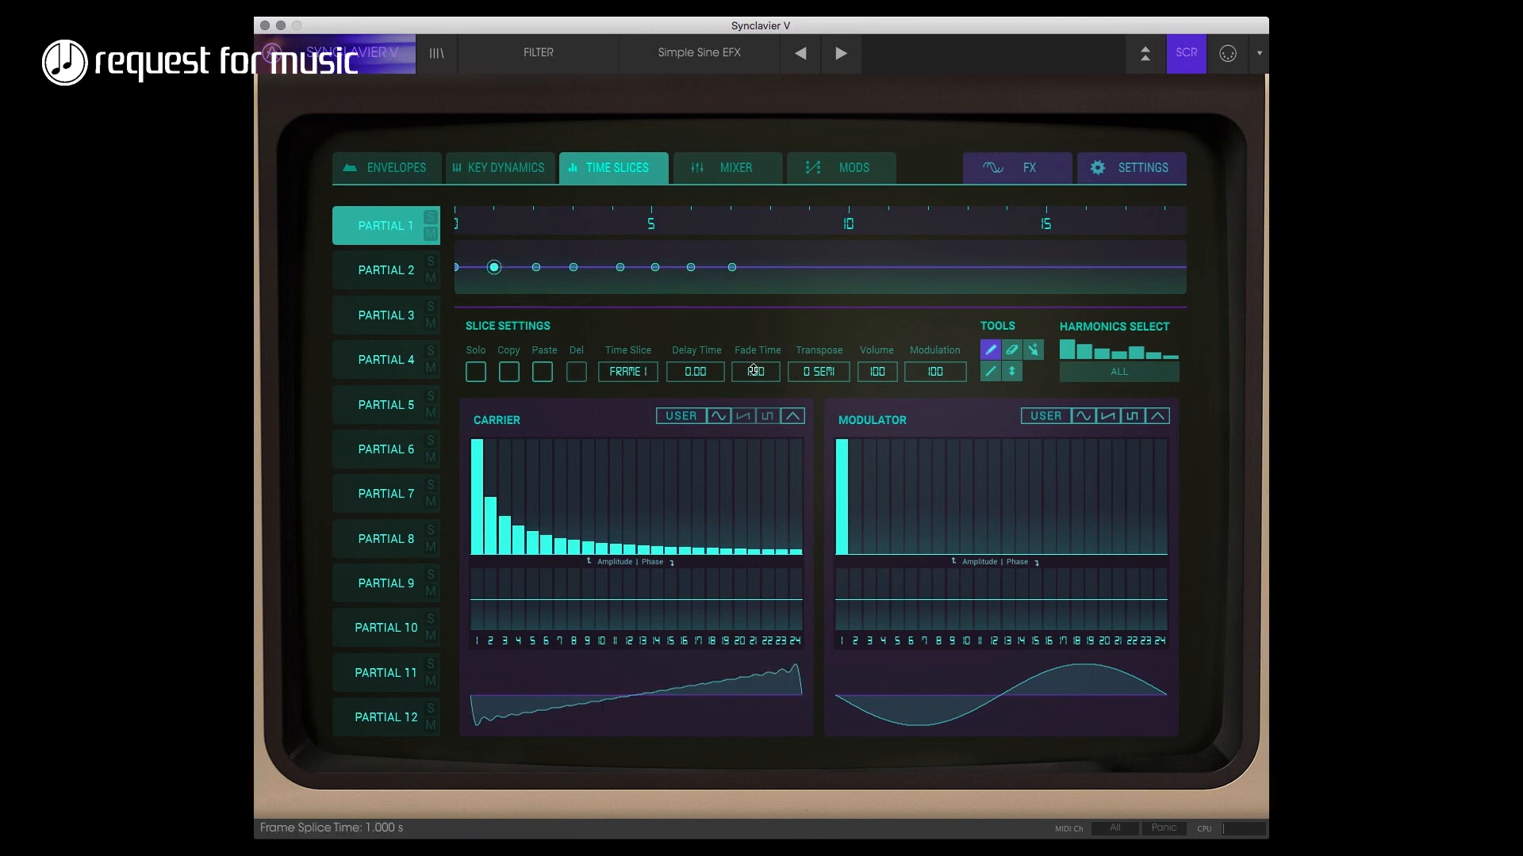
pyautogui.doubleClick(698, 372)
pyautogui.write('1')
pyautogui.press('Return')
pyautogui.doubleClick(744, 371)
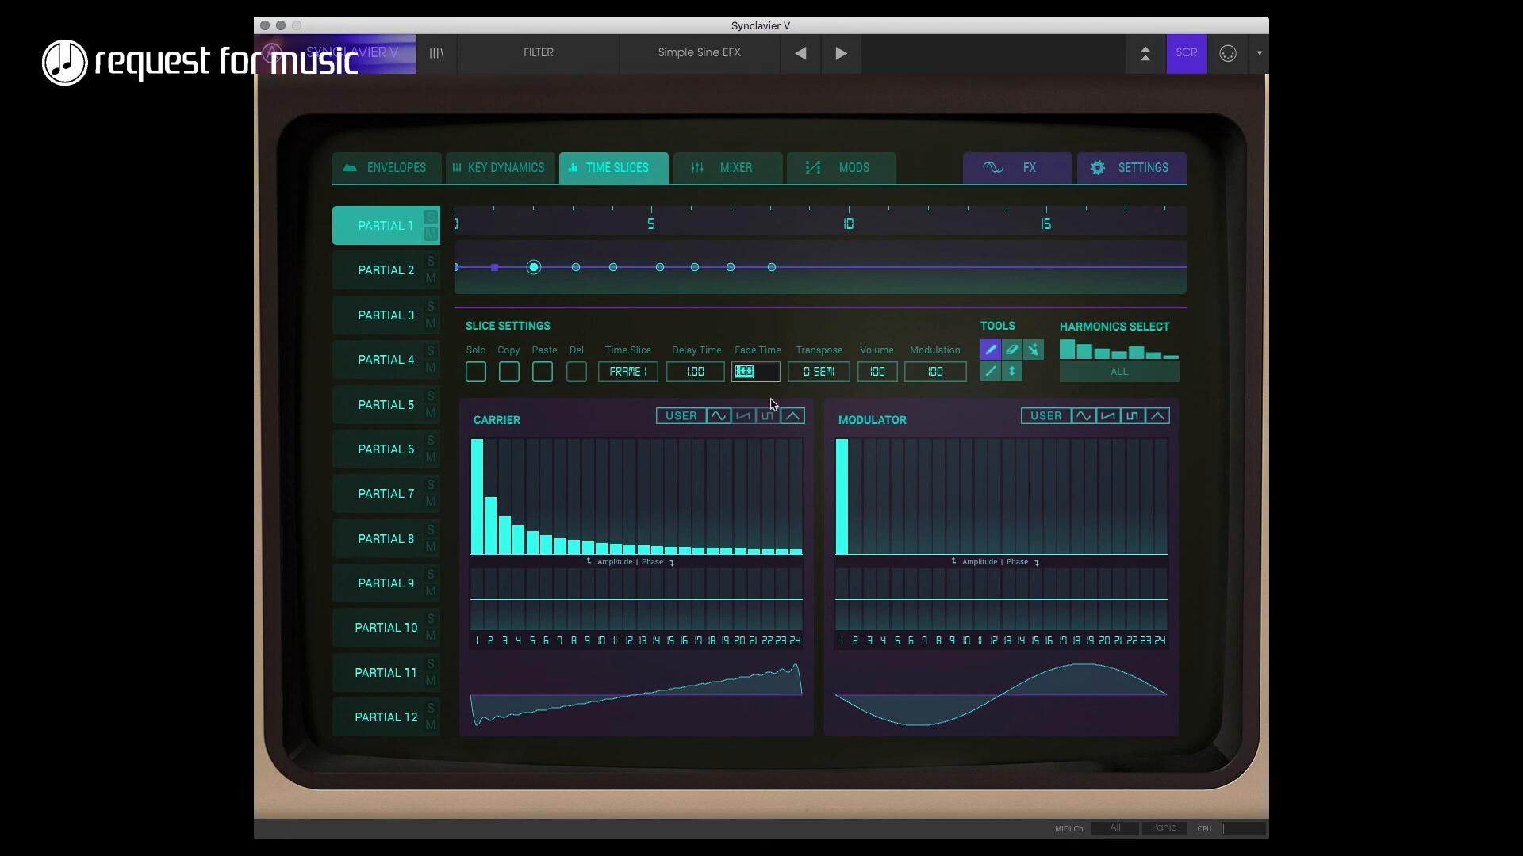
pyautogui.write('0')
pyautogui.press('Return')
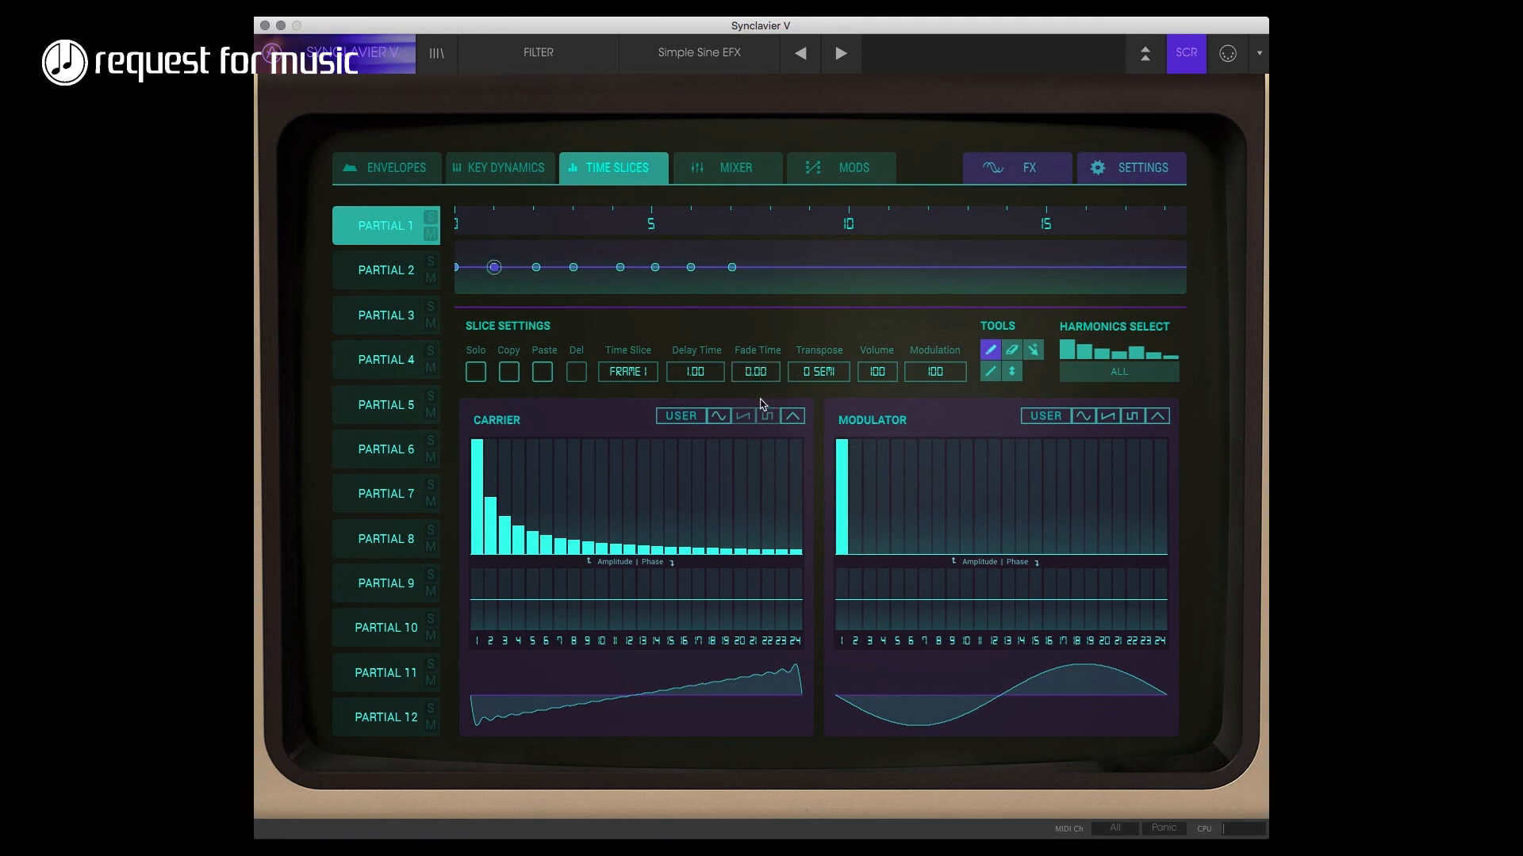
# - Set Frame 2's delay time to 1 and its fade time to 0
pyautogui.click(537, 268)
pyautogui.doubleClick(688, 372)
pyautogui.write('1')
pyautogui.press('Return')
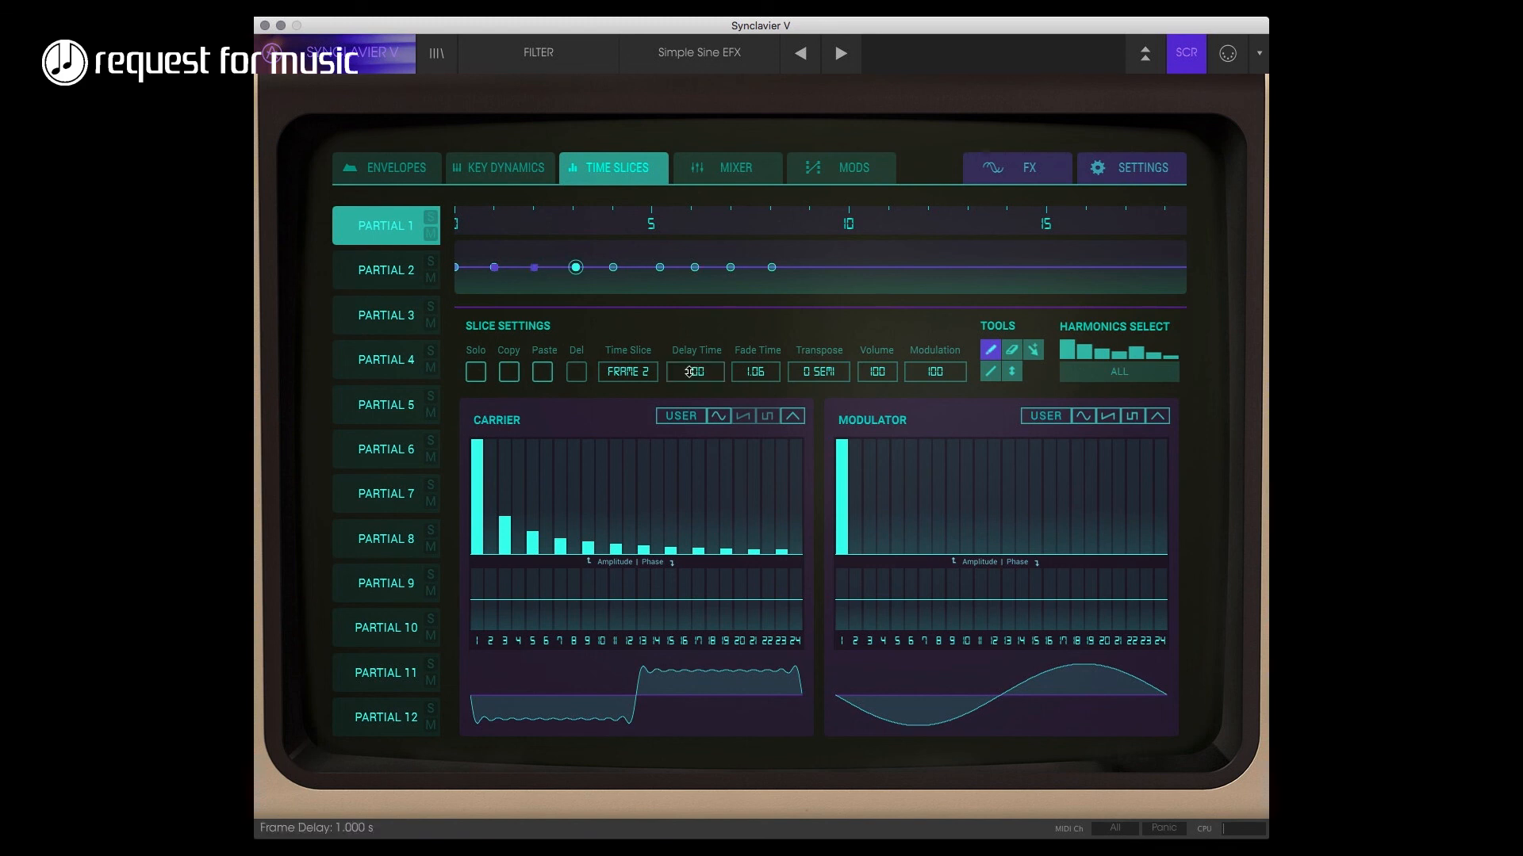
pyautogui.doubleClick(749, 371)
pyautogui.write('0')
pyautogui.press('Return')
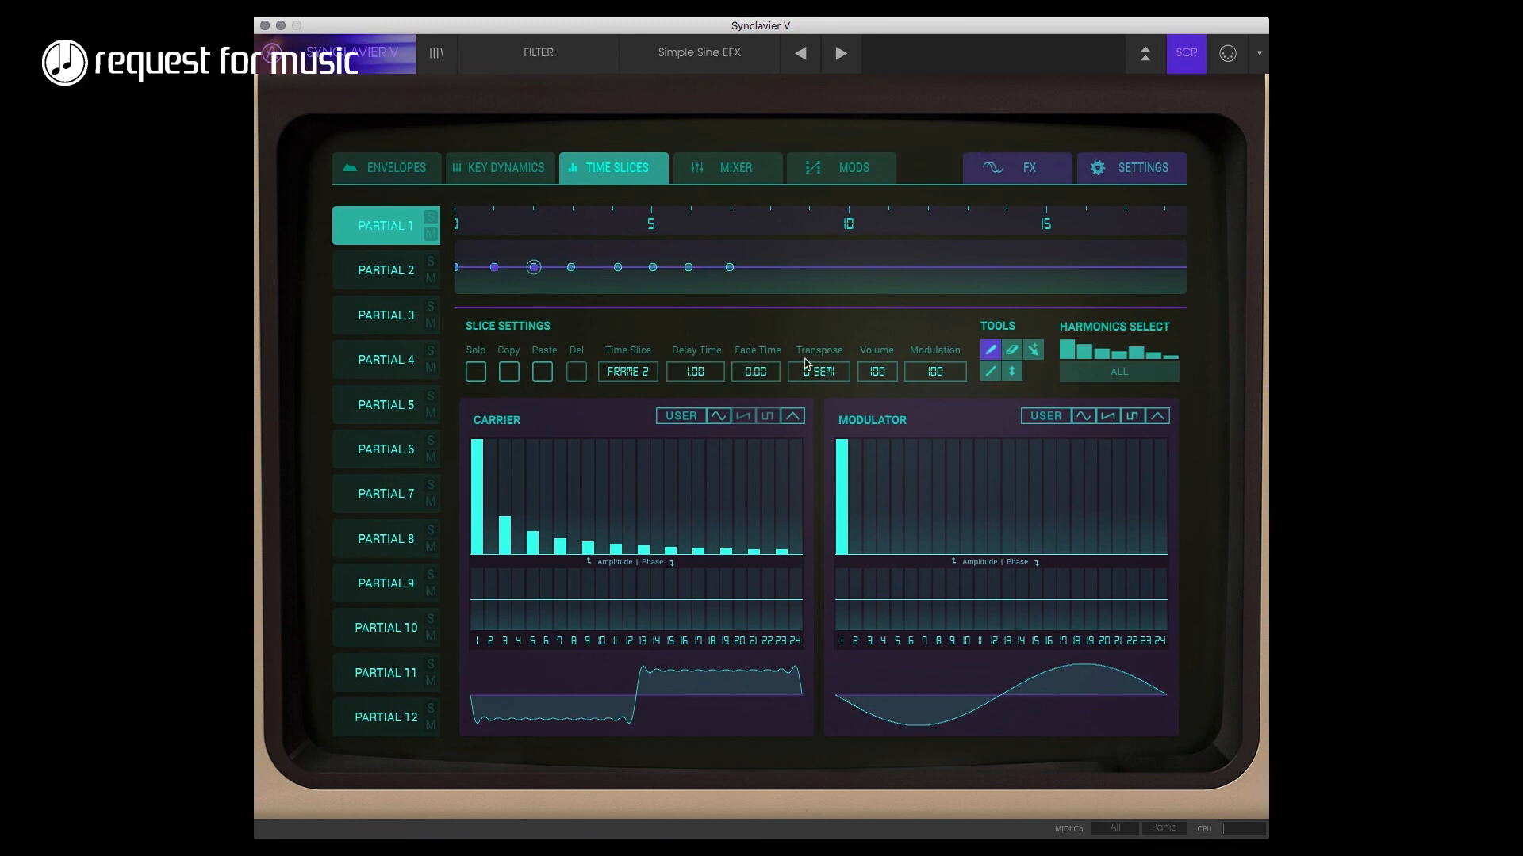
# - Set Frame 3's delay time to 1 and its fade time to 0
pyautogui.click(571, 268)
pyautogui.doubleClick(705, 370)
pyautogui.write('1')
pyautogui.press('Return')
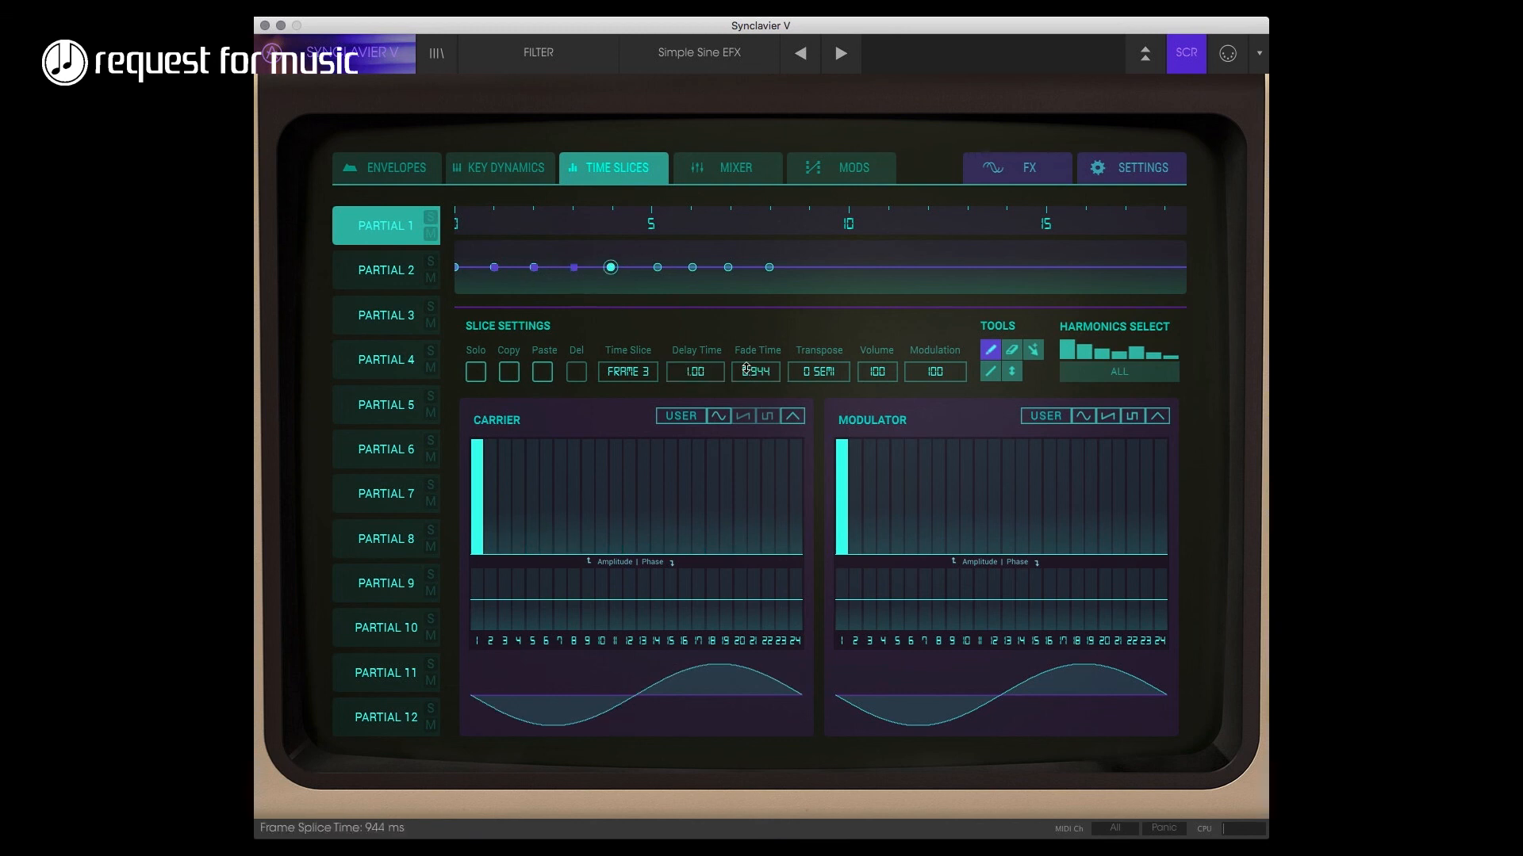
pyautogui.doubleClick(746, 370)
pyautogui.write('0')
pyautogui.press('Return')
# - Set Frame 4's delay time to 1 and its fade time to 0
pyautogui.click(620, 267)
pyautogui.doubleClick(705, 370)
pyautogui.write('1')
pyautogui.press('Return')
pyautogui.doubleClick(753, 371)
pyautogui.write('0')
pyautogui.press('Return')
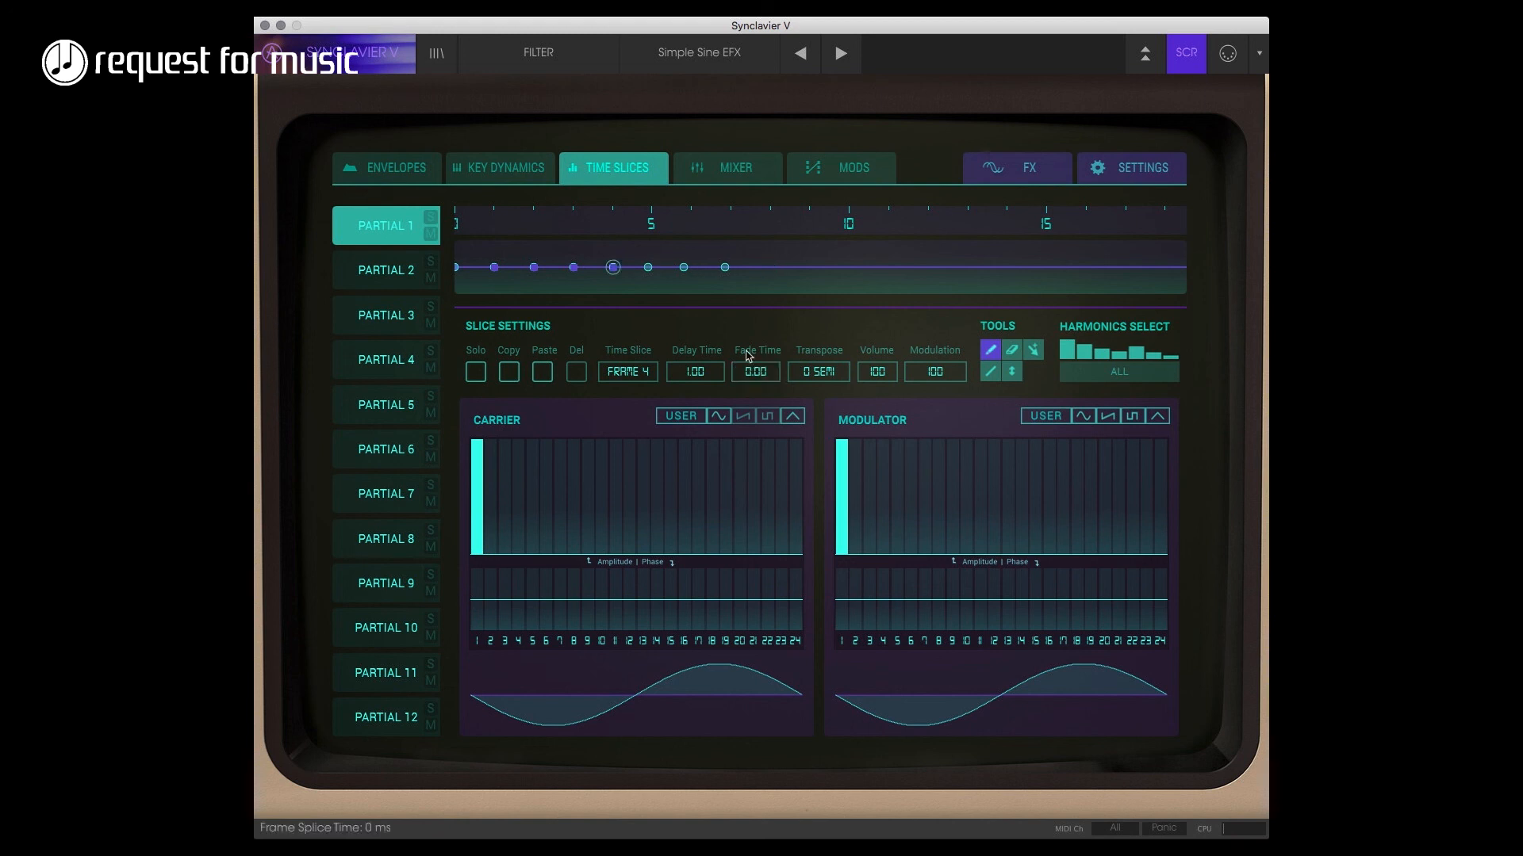
# - Set Frame 5's delay time to 1
pyautogui.click(649, 269)
pyautogui.doubleClick(698, 369)
pyautogui.write('1')
pyautogui.press('Return')
# - Set Frame 6's delay time to 1 and its fade time to 0
pyautogui.click(724, 268)
pyautogui.doubleClick(694, 365)
pyautogui.press('Return')
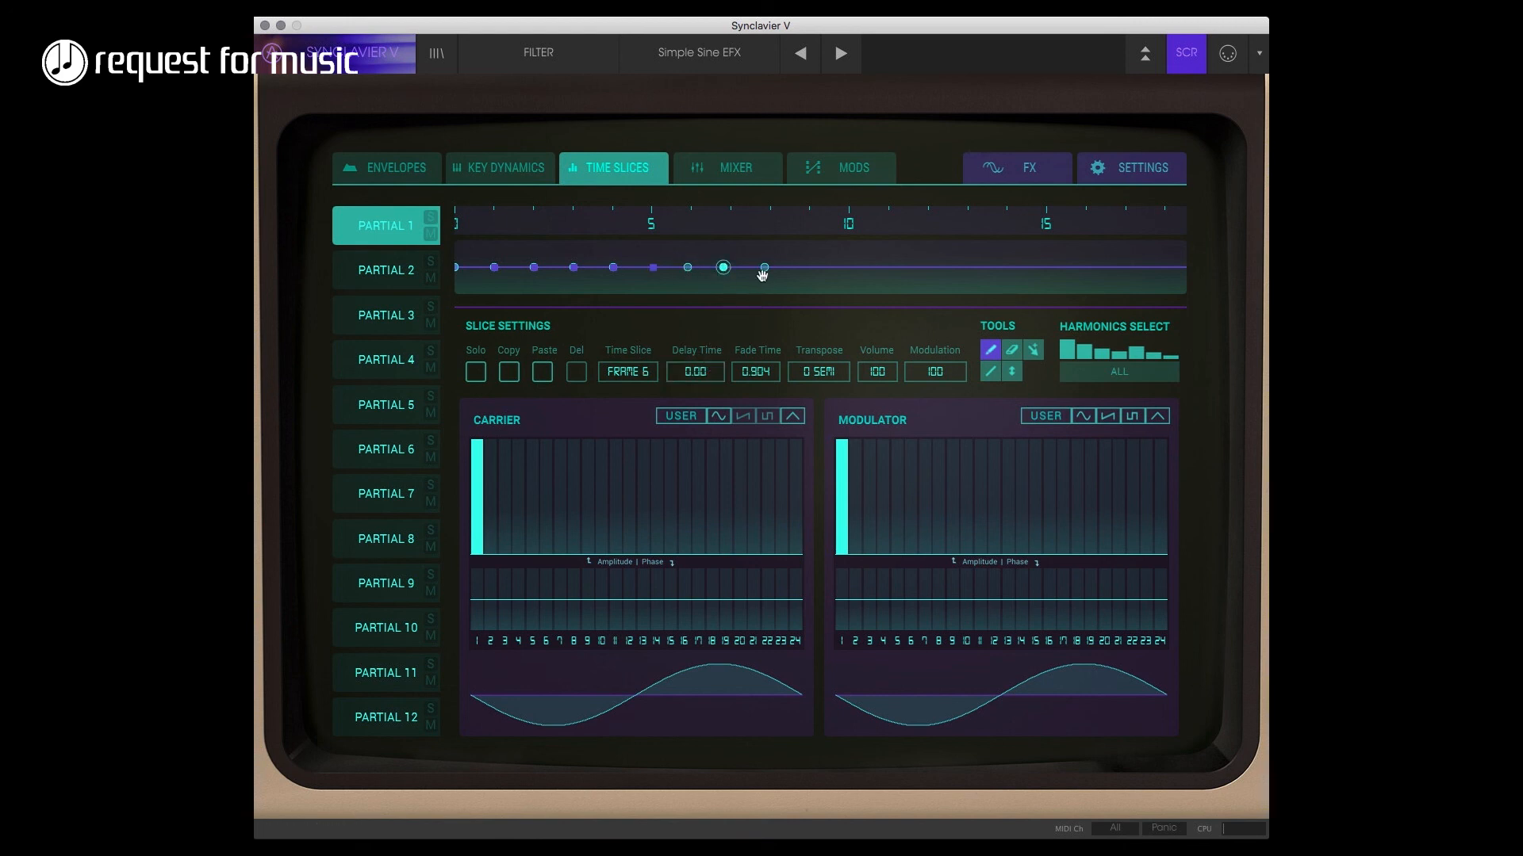
pyautogui.doubleClick(698, 367)
pyautogui.write('1')
pyautogui.press('Return')
pyautogui.doubleClick(763, 374)
pyautogui.write('0')
pyautogui.press('Return')
# - Set Frame 7's delay time to 1 and its fade time to 0
pyautogui.click(770, 268)
pyautogui.doubleClick(689, 374)
pyautogui.write('1')
pyautogui.press('Return')
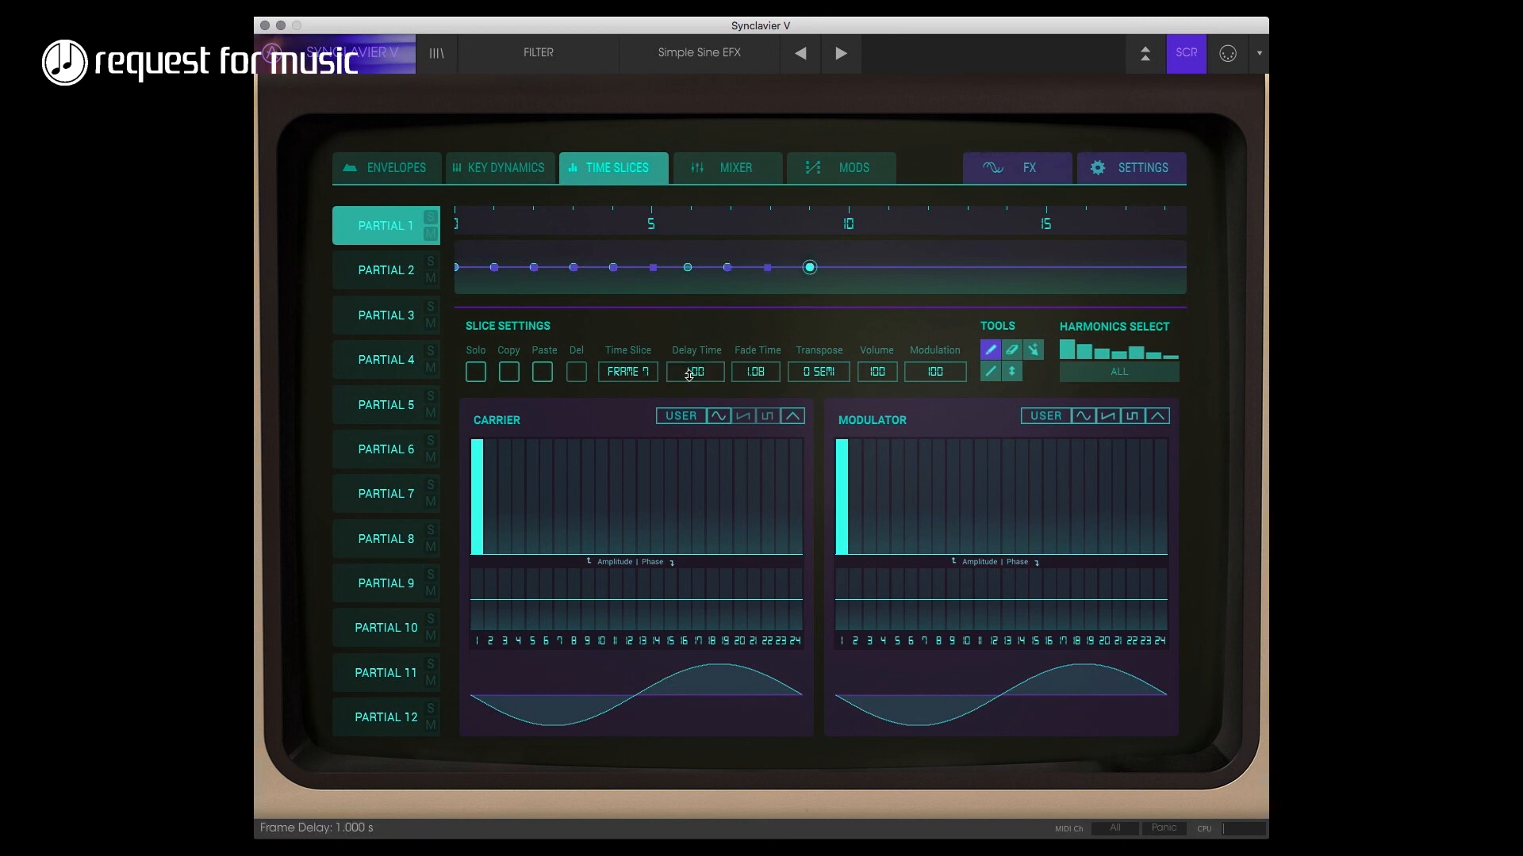
pyautogui.doubleClick(747, 373)
pyautogui.write('0')
pyautogui.press('Return')
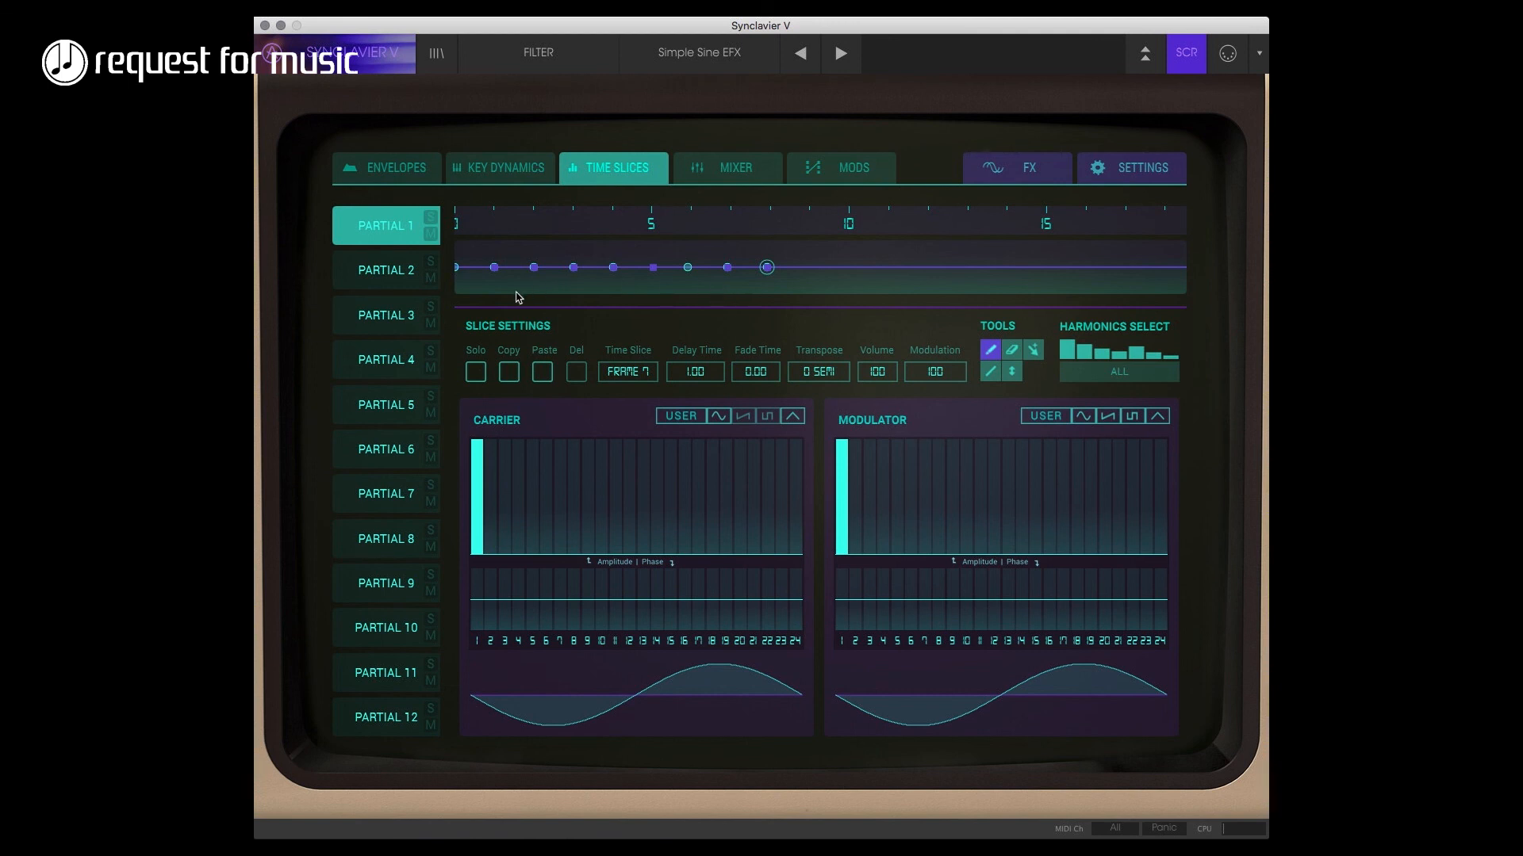
# - Change the carrier waveforms of Frame 1 and Frame 2 to sine
pyautogui.click(494, 267)
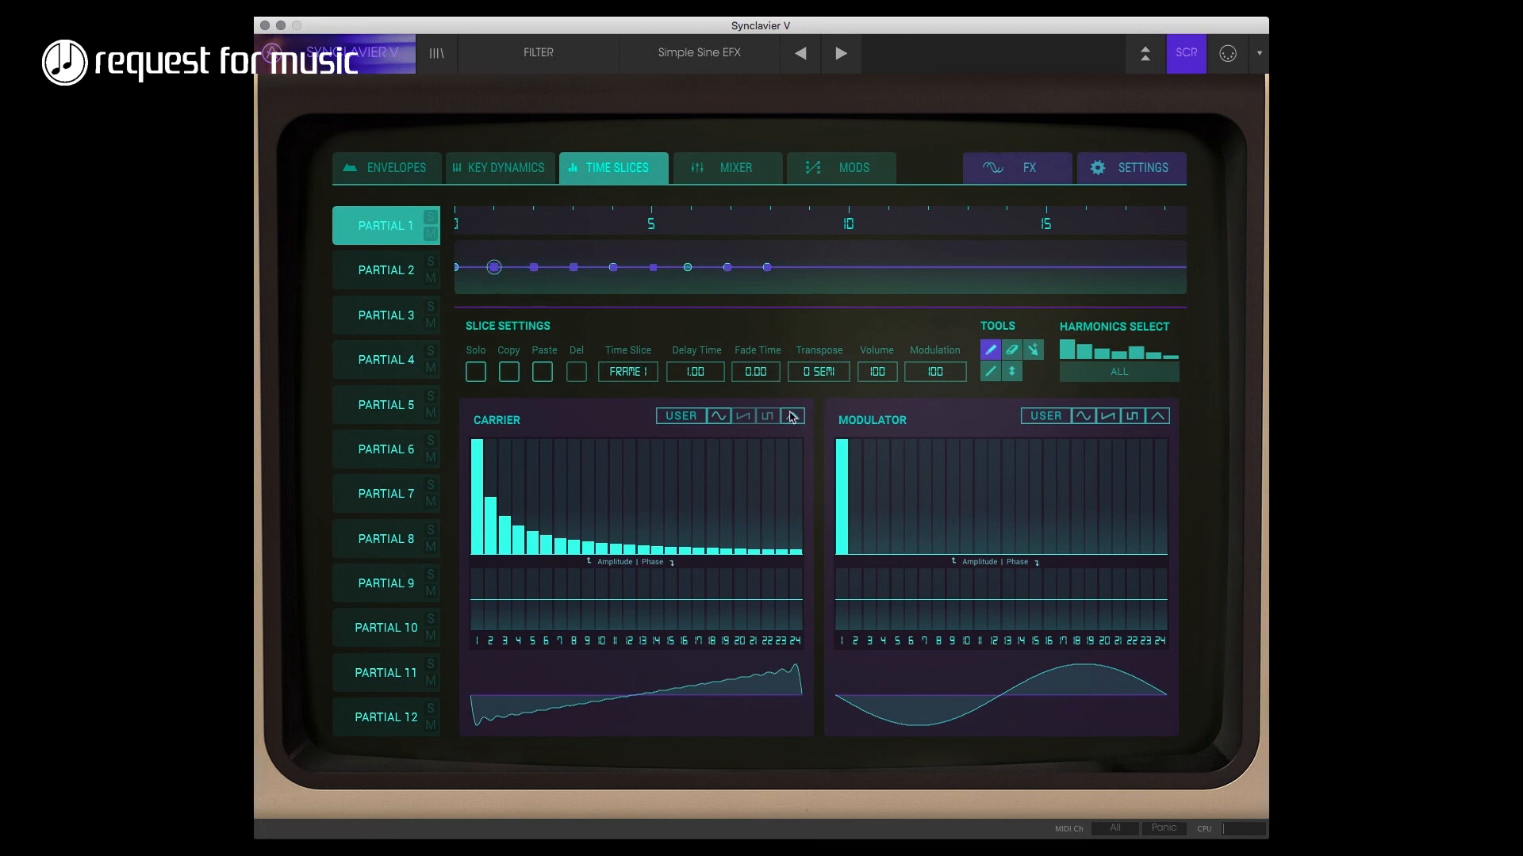
pyautogui.click(719, 418)
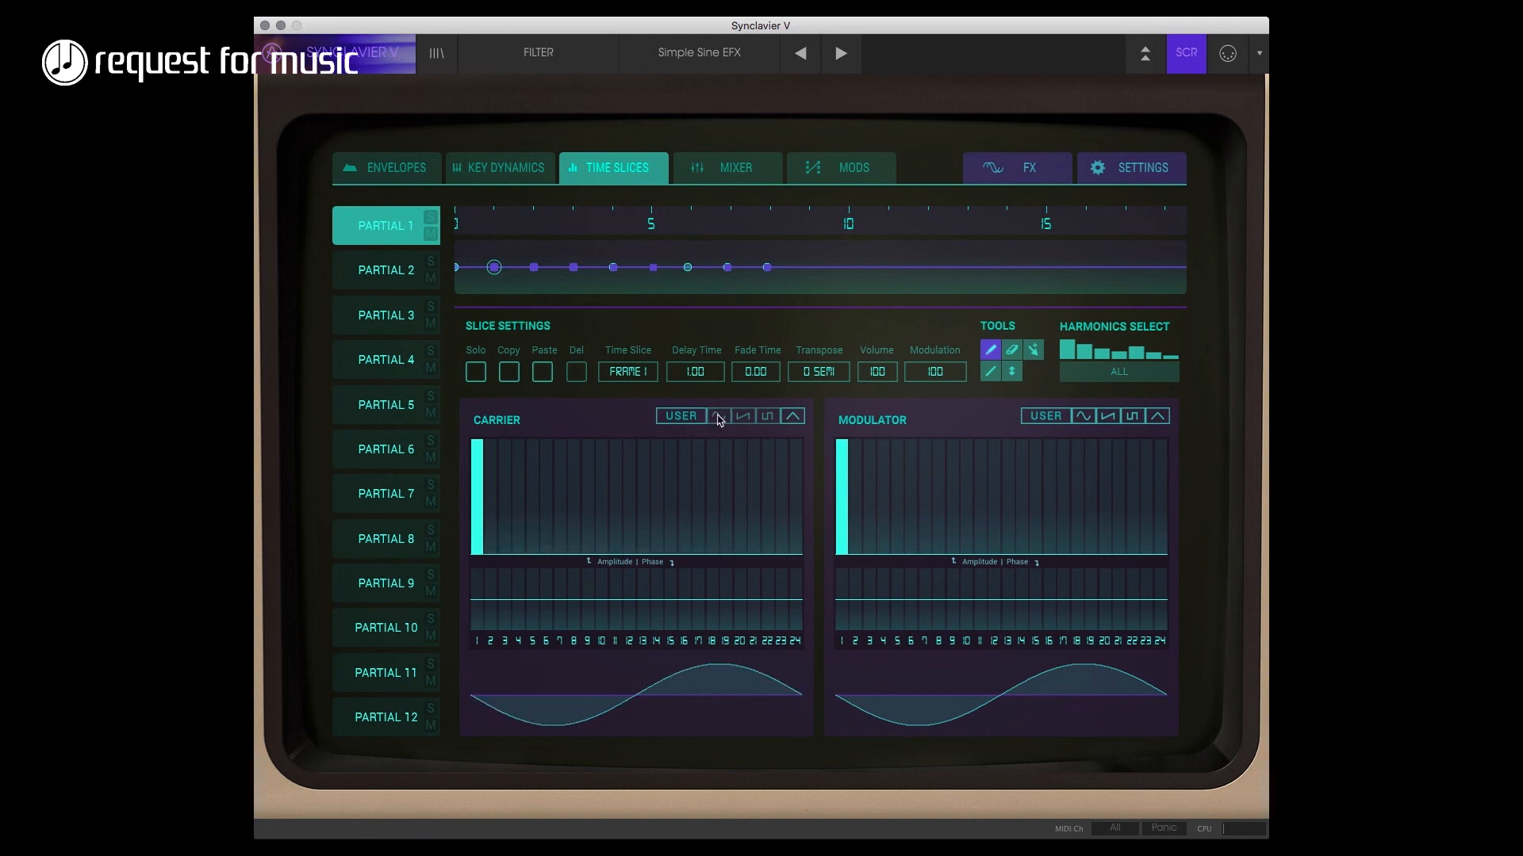
pyautogui.click(534, 267)
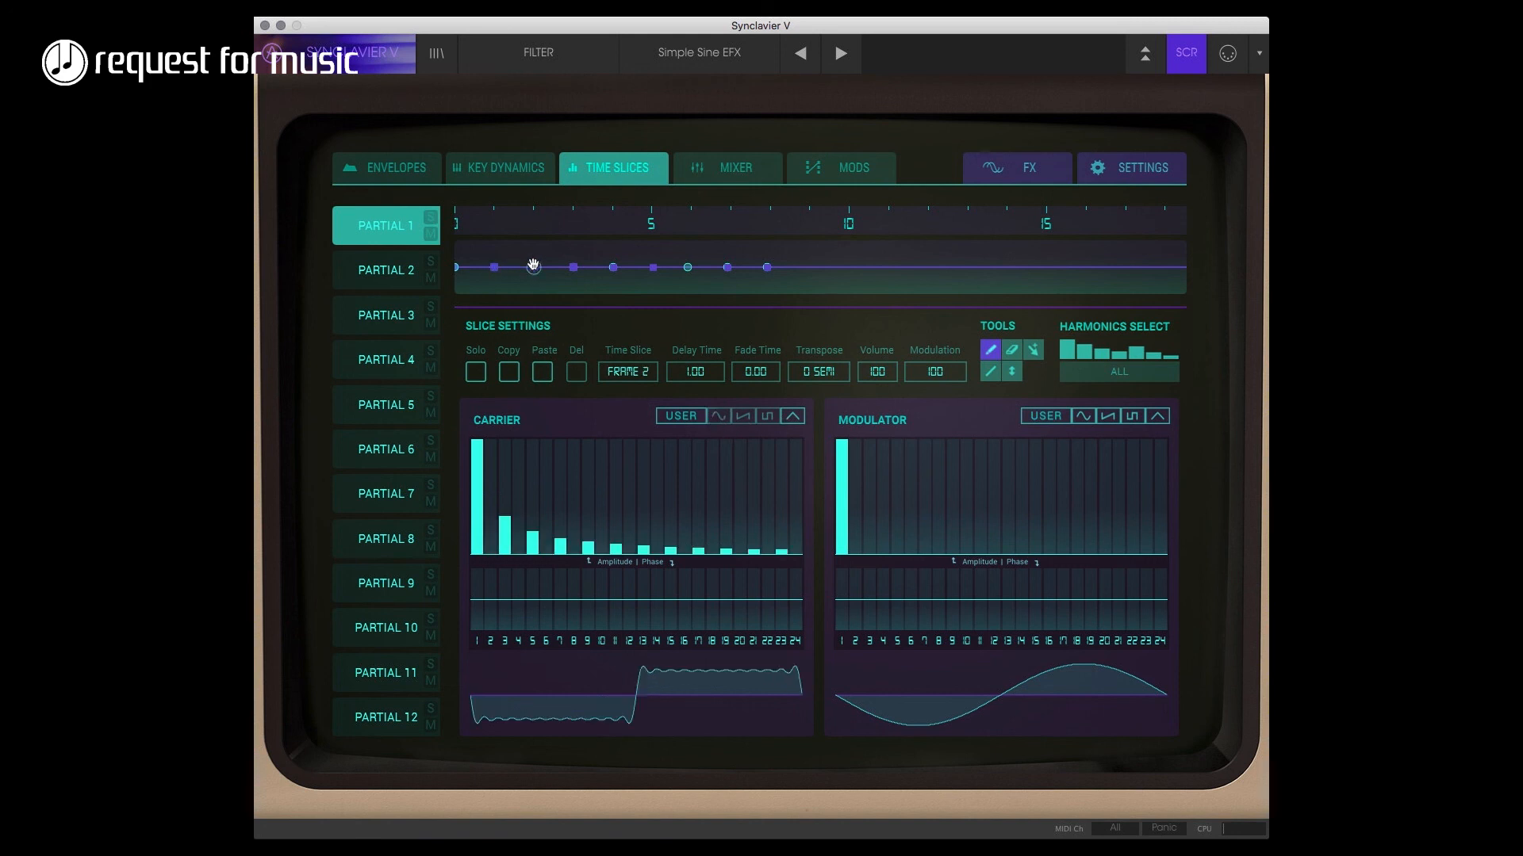
pyautogui.click(719, 417)
# - Restore Frame 5's delay time to 1 and set its fade time to 0
pyautogui.moveTo(572, 267); pyautogui.dragTo(673, 272)
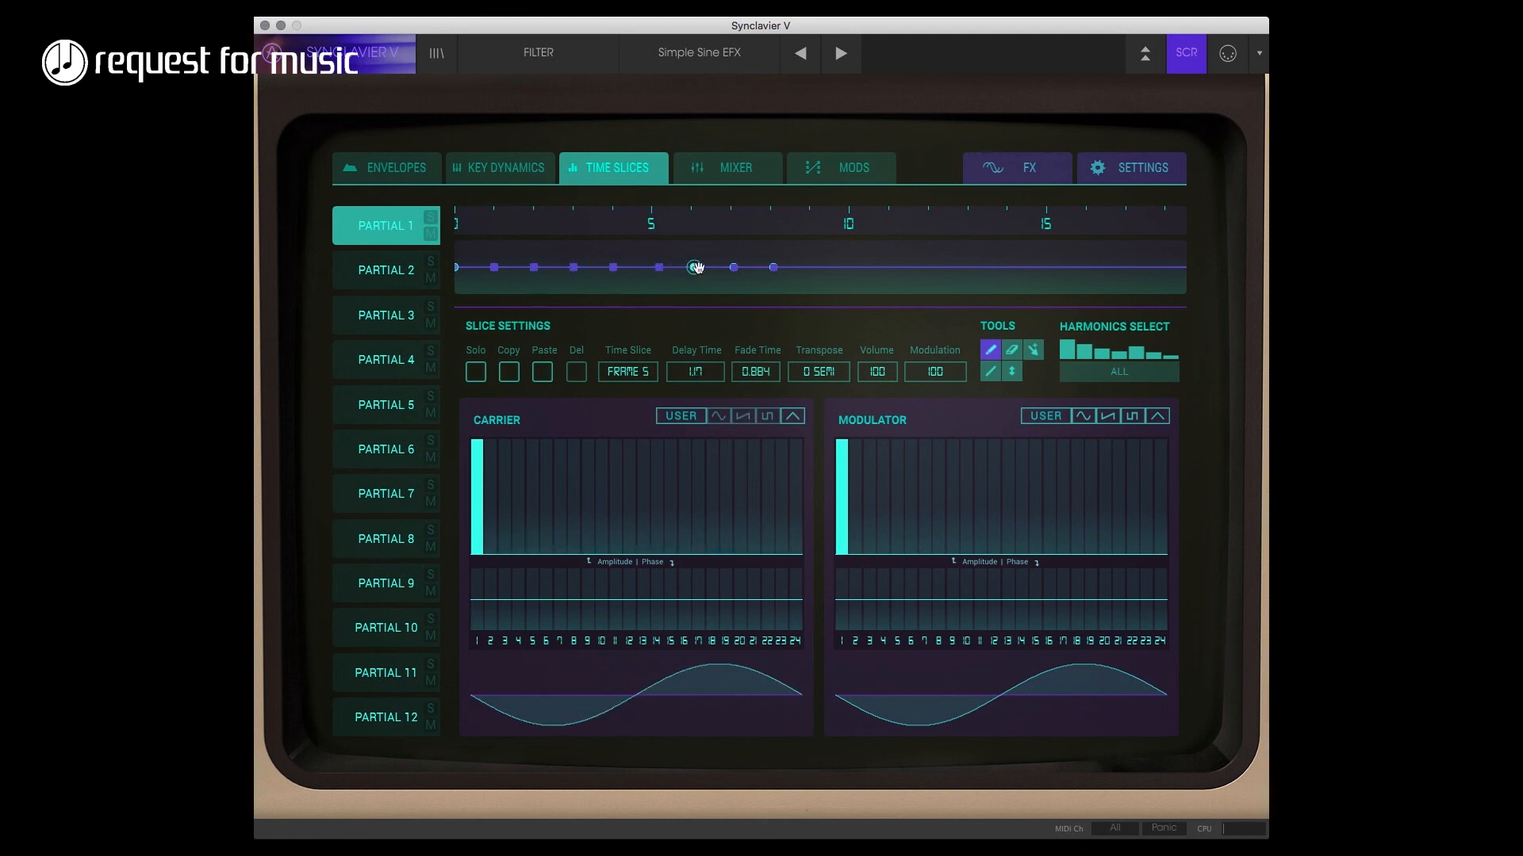
pyautogui.doubleClick(708, 371)
pyautogui.write('1')
pyautogui.press('Return')
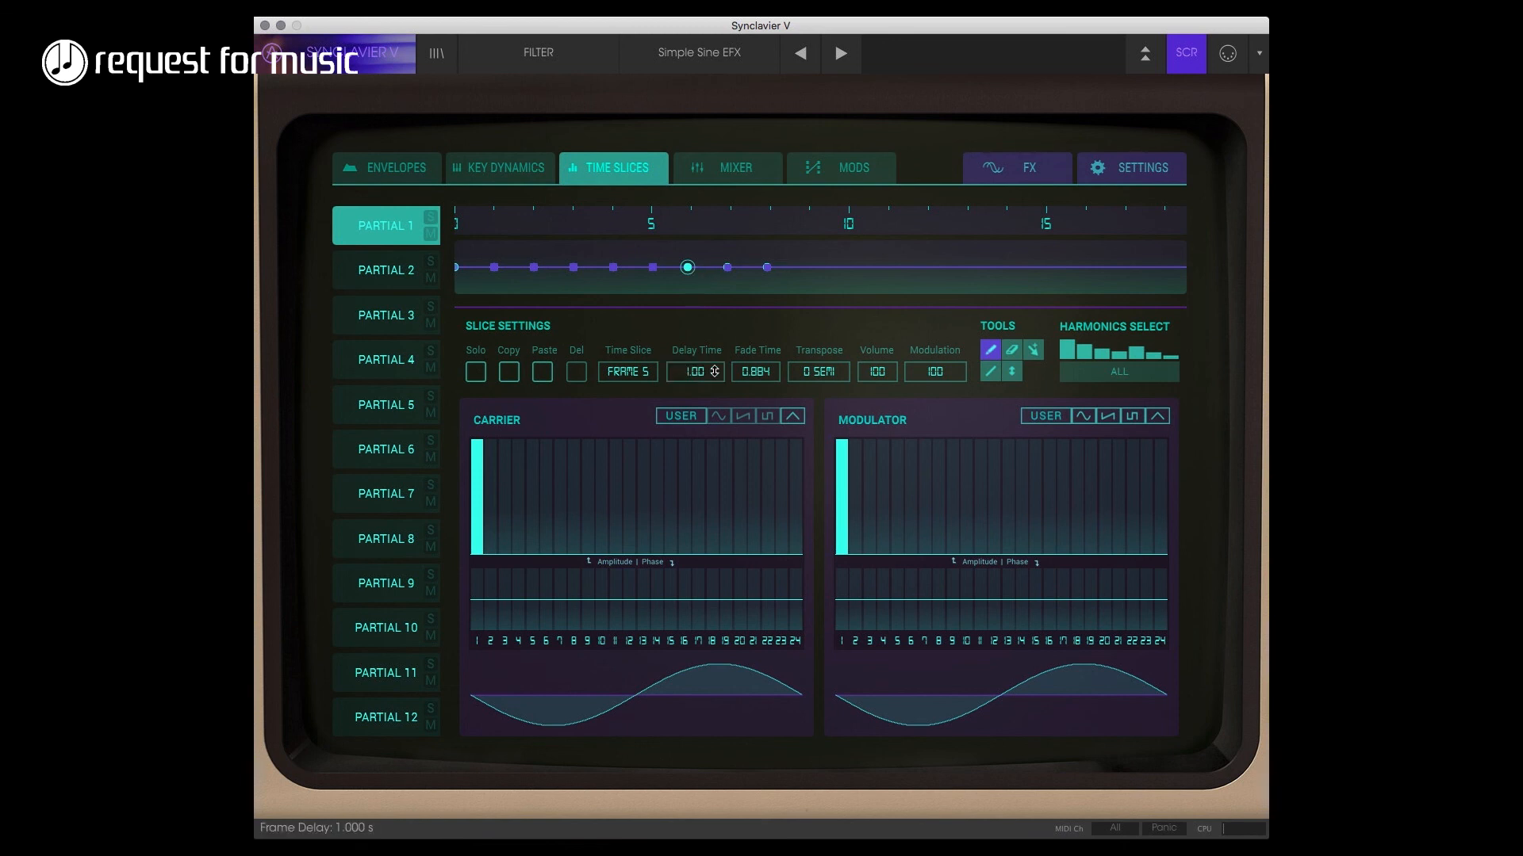
pyautogui.doubleClick(746, 372)
pyautogui.write('0')
pyautogui.press('Return')
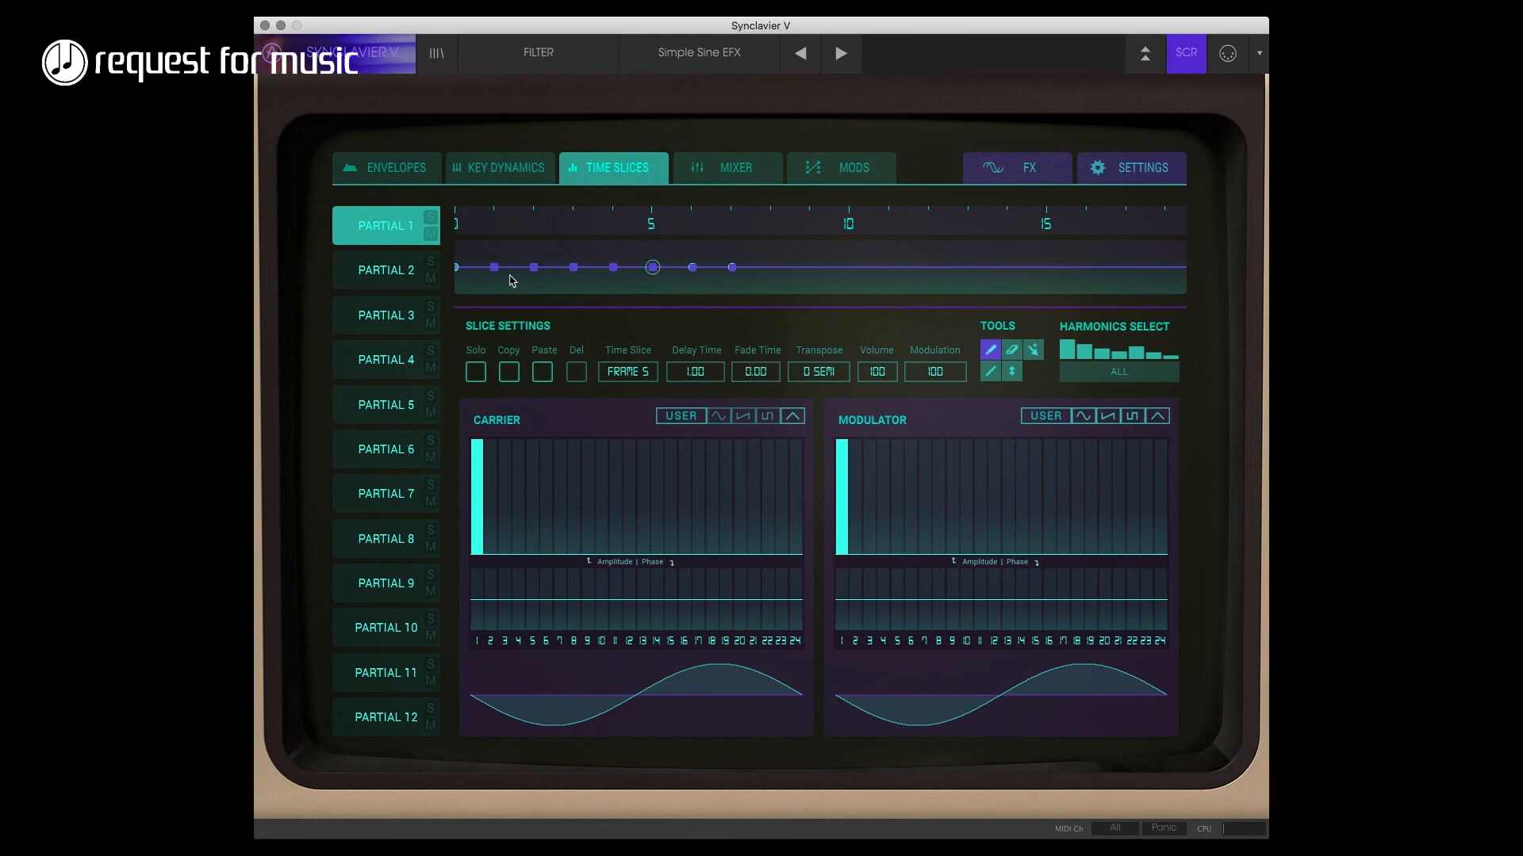
# - Check Frames 6 and 7, then raise Frame 2's transpose and set Frame 3's transpose to +7 semitones
pyautogui.click(693, 267)
pyautogui.click(731, 267)
pyautogui.click(532, 267)
pyautogui.moveTo(810, 372); pyautogui.dragTo(812, 353)
pyautogui.click(571, 267)
pyautogui.moveTo(812, 371); pyautogui.dragTo(815, 351)
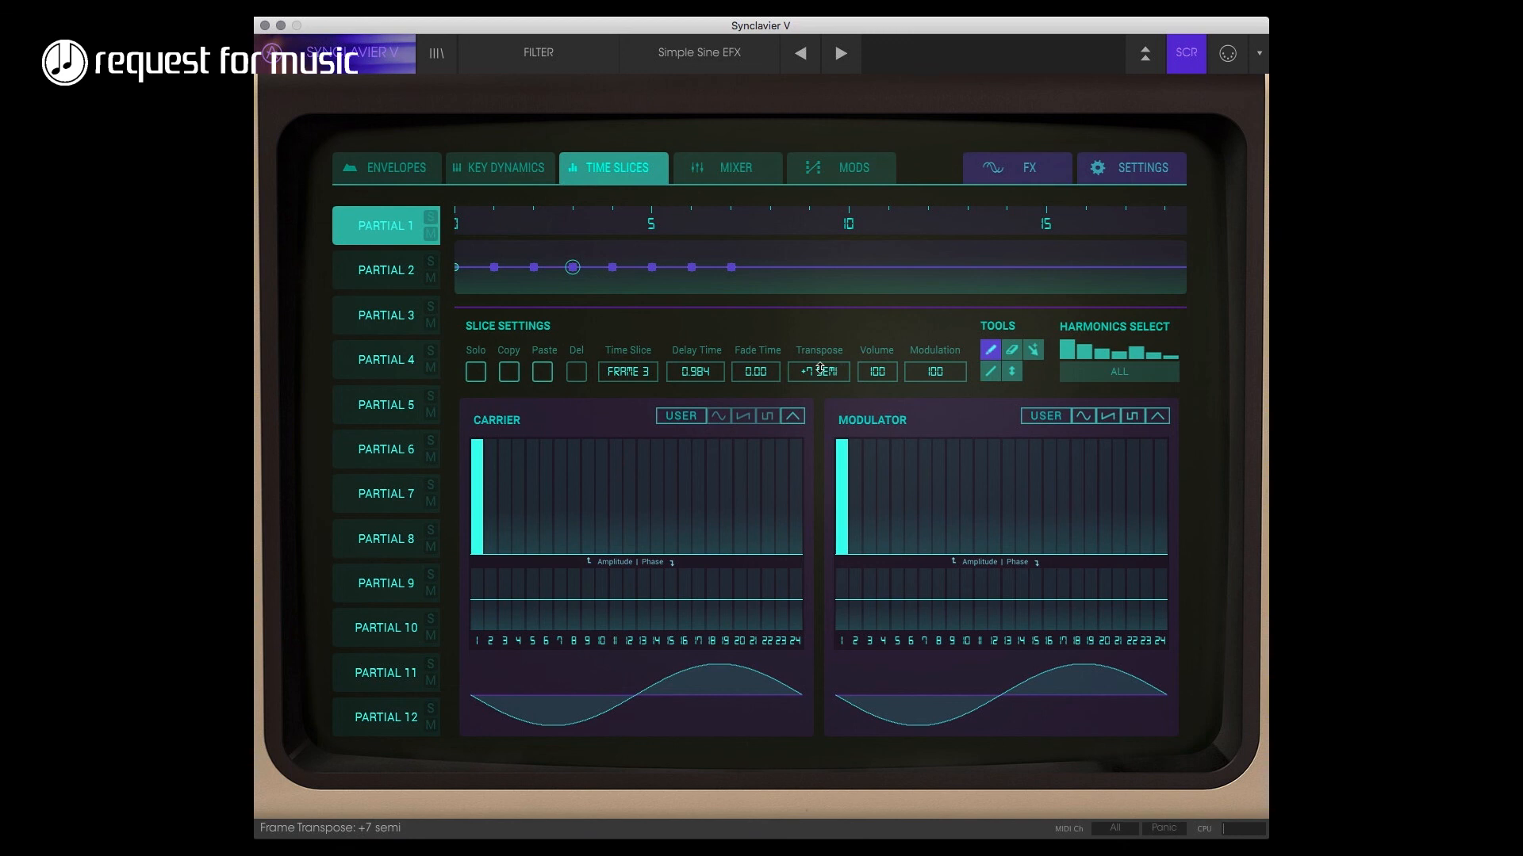
# - Raise Frame 4's transpose and set Frame 5's transpose to +7 semitones
pyautogui.click(613, 267)
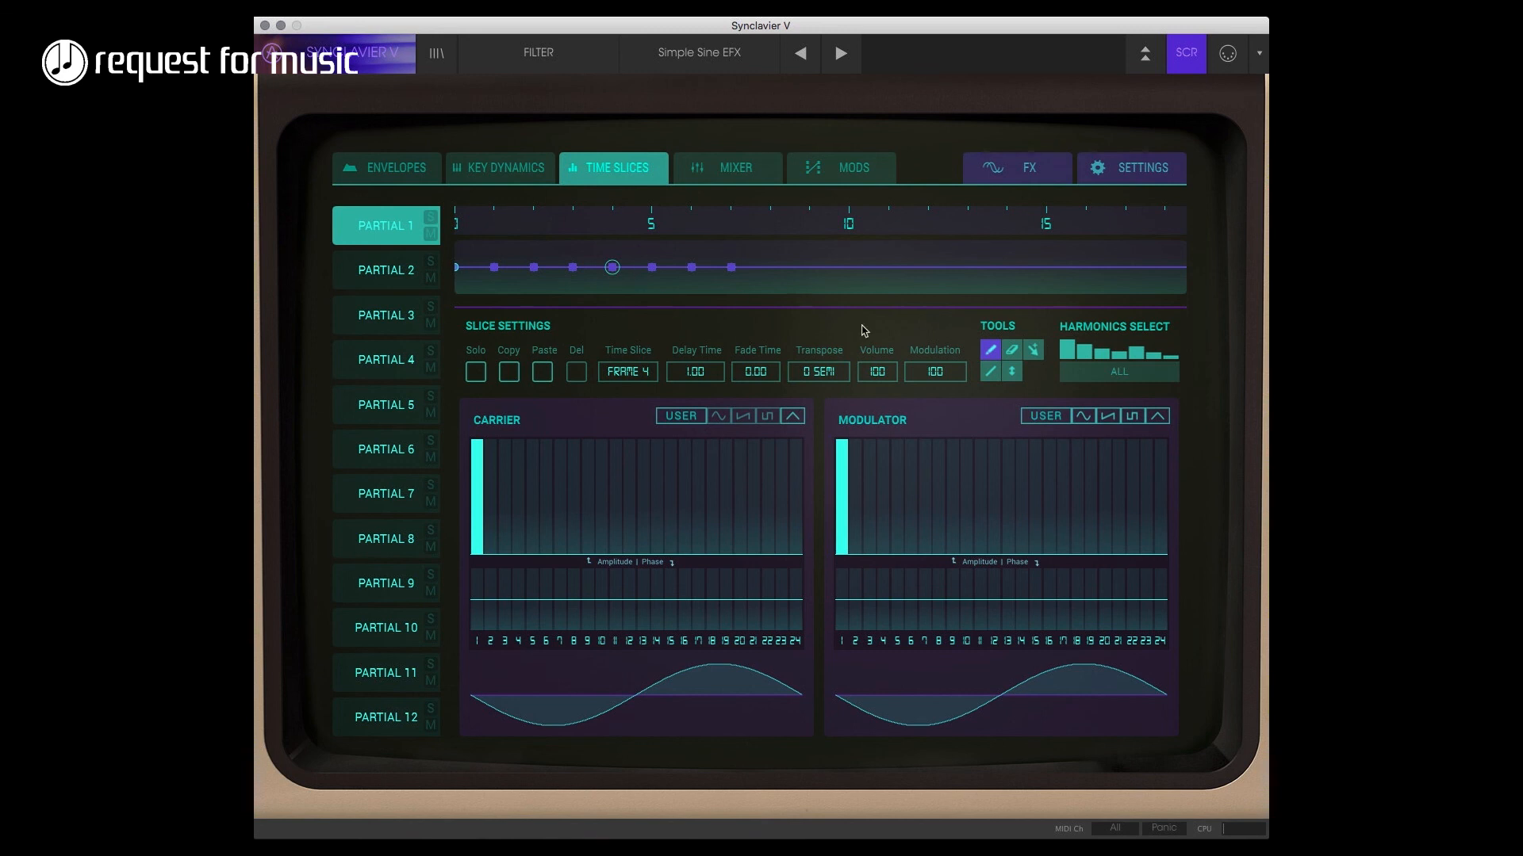
pyautogui.moveTo(810, 371); pyautogui.dragTo(812, 357)
pyautogui.click(652, 268)
pyautogui.moveTo(821, 373); pyautogui.dragTo(811, 354)
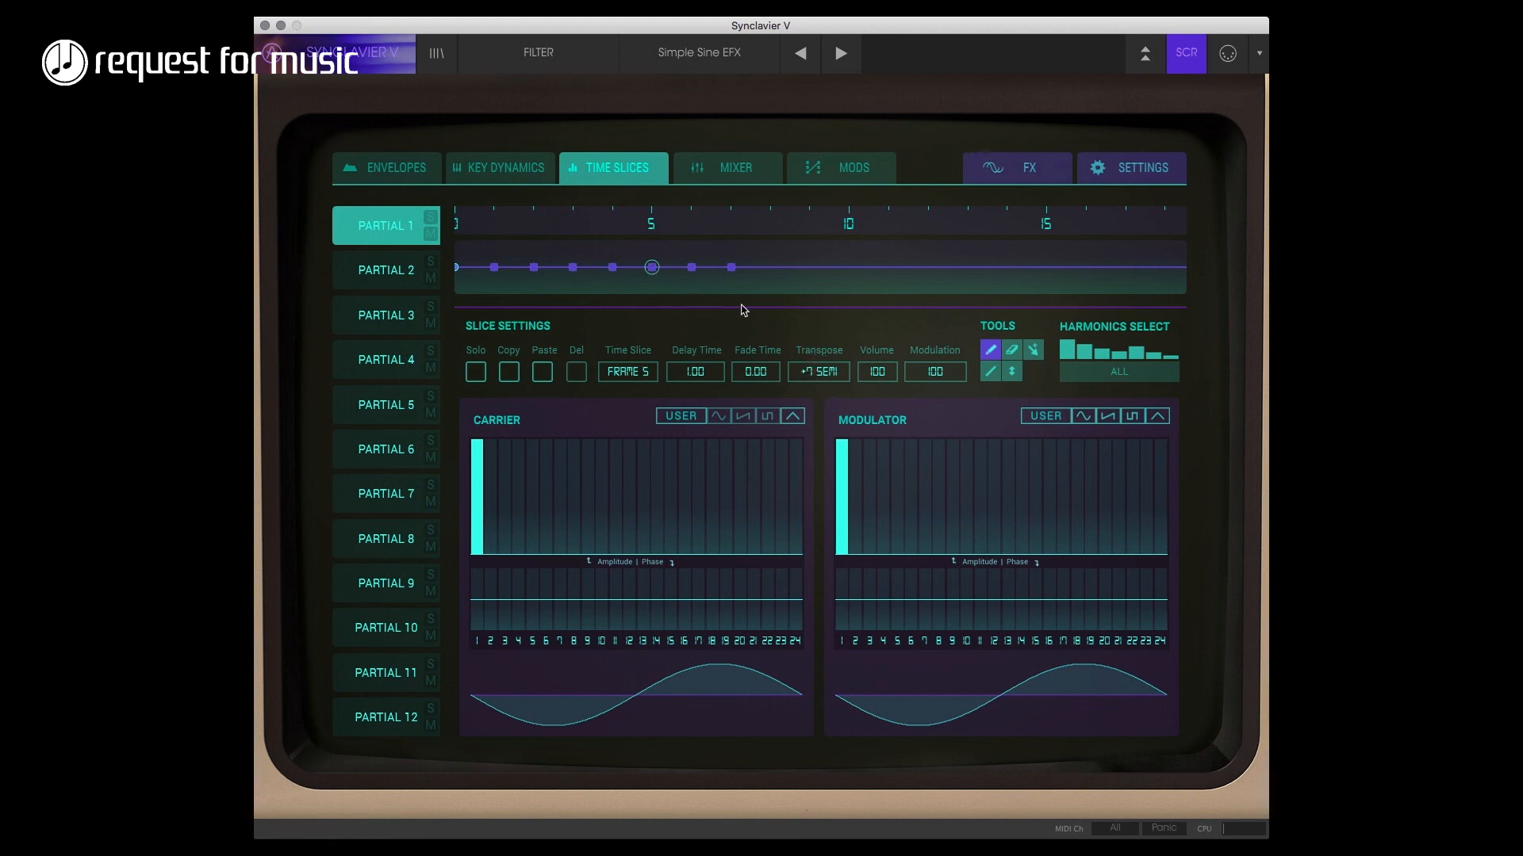
# - Raise the transpose of the last two time slices, Frame 6 and Frame 7
pyautogui.click(692, 268)
pyautogui.moveTo(809, 375); pyautogui.dragTo(807, 364)
pyautogui.click(731, 267)
pyautogui.moveTo(806, 371); pyautogui.dragTo(806, 368)
# - Try a faster frame speed for Partial 1
pyautogui.click(1189, 64)
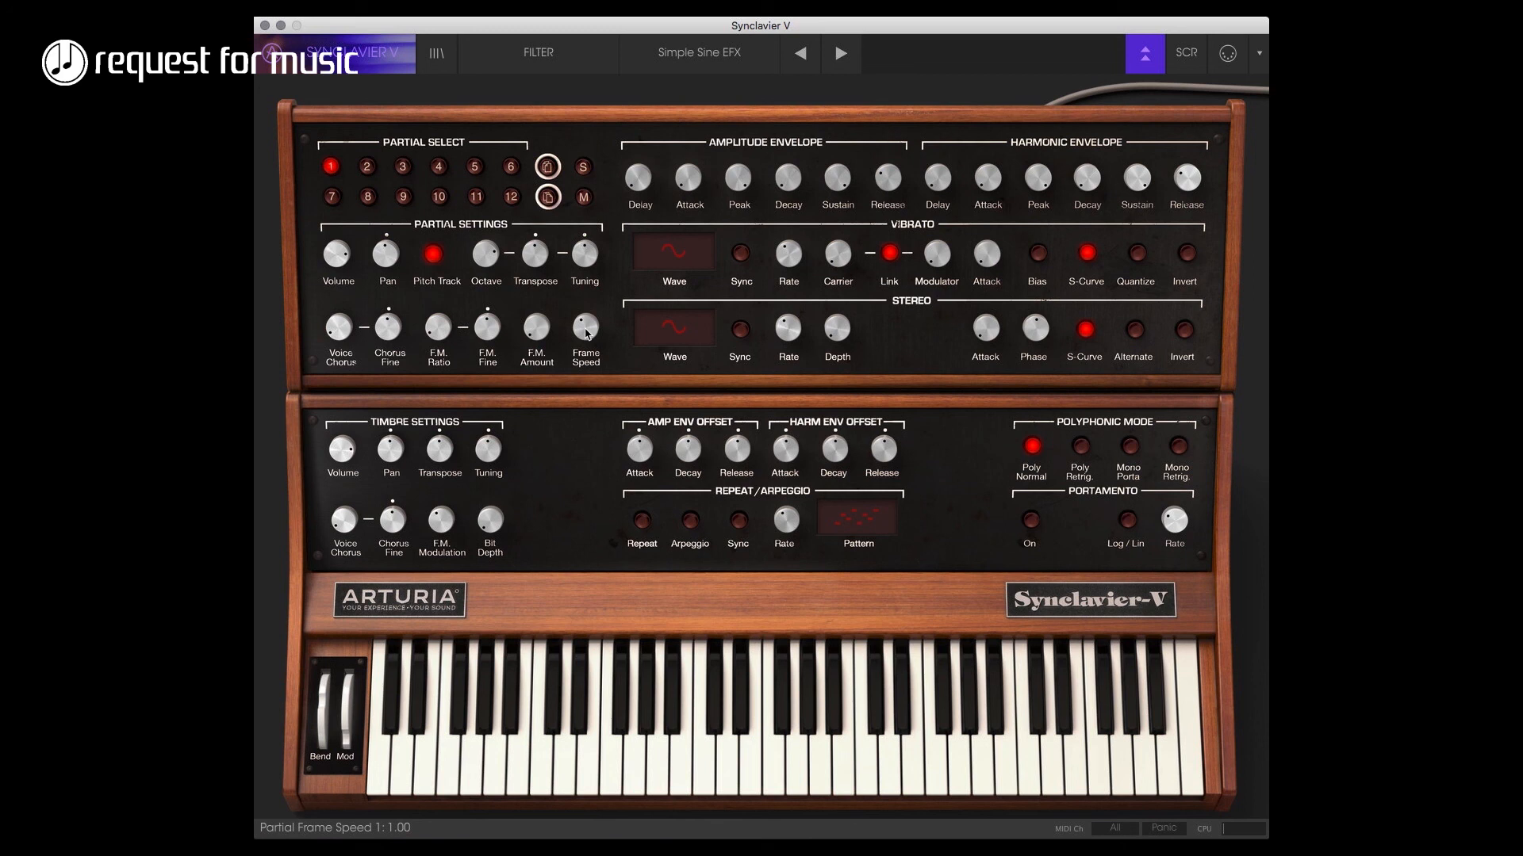
pyautogui.moveTo(587, 333); pyautogui.dragTo(637, 236)
pyautogui.moveTo(675, 164); pyautogui.dragTo(655, 254)
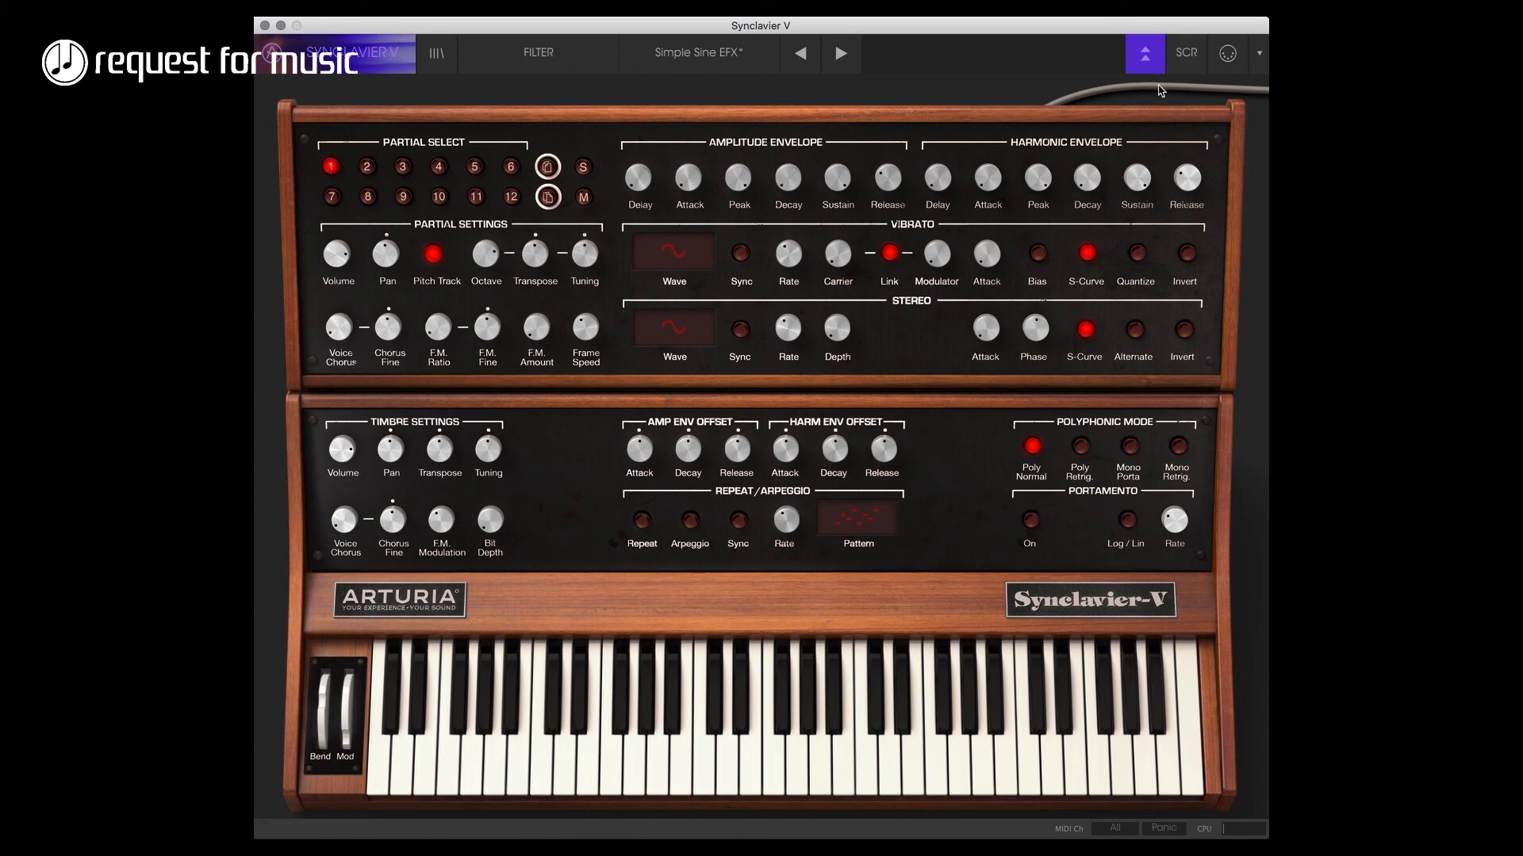
# - Shorten the delay time of Partial 1's Frame 1 to about 0.5 on the time slice timeline
pyautogui.click(1182, 56)
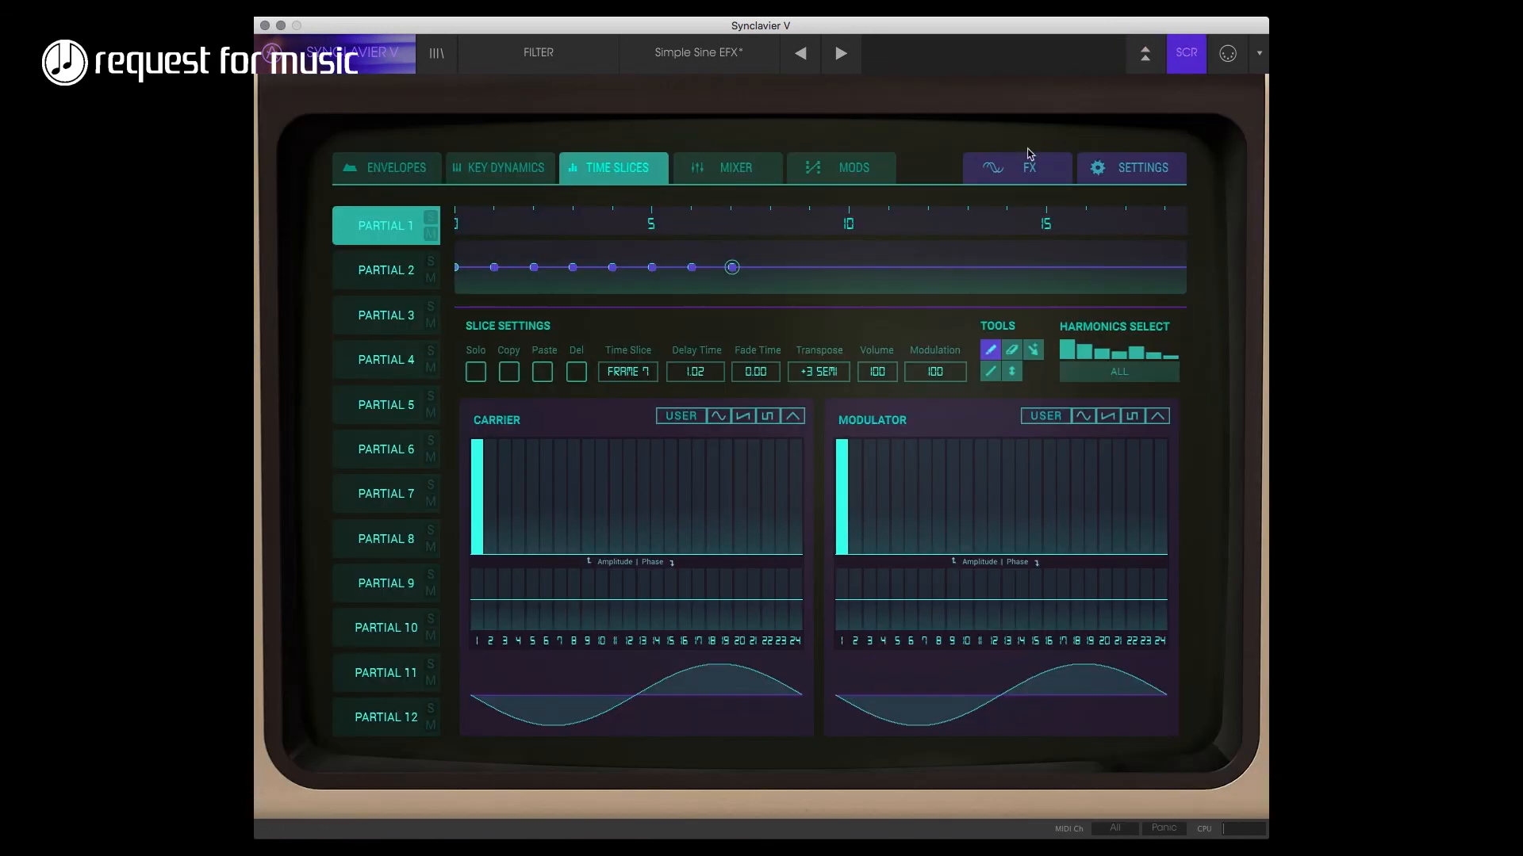
pyautogui.scroll(5, 498, 238)
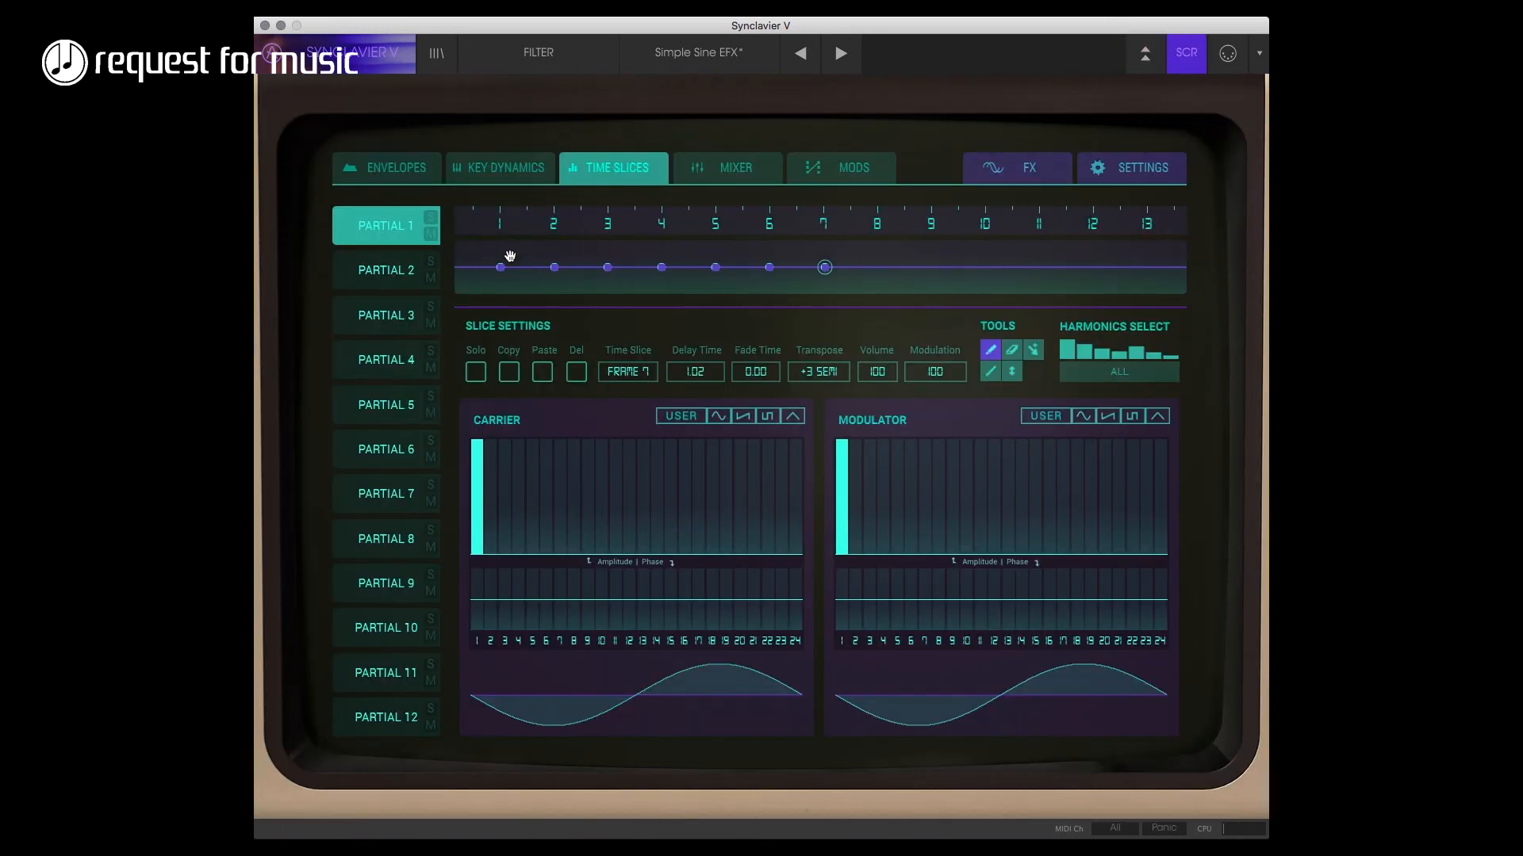
pyautogui.scroll(-2, 496, 231)
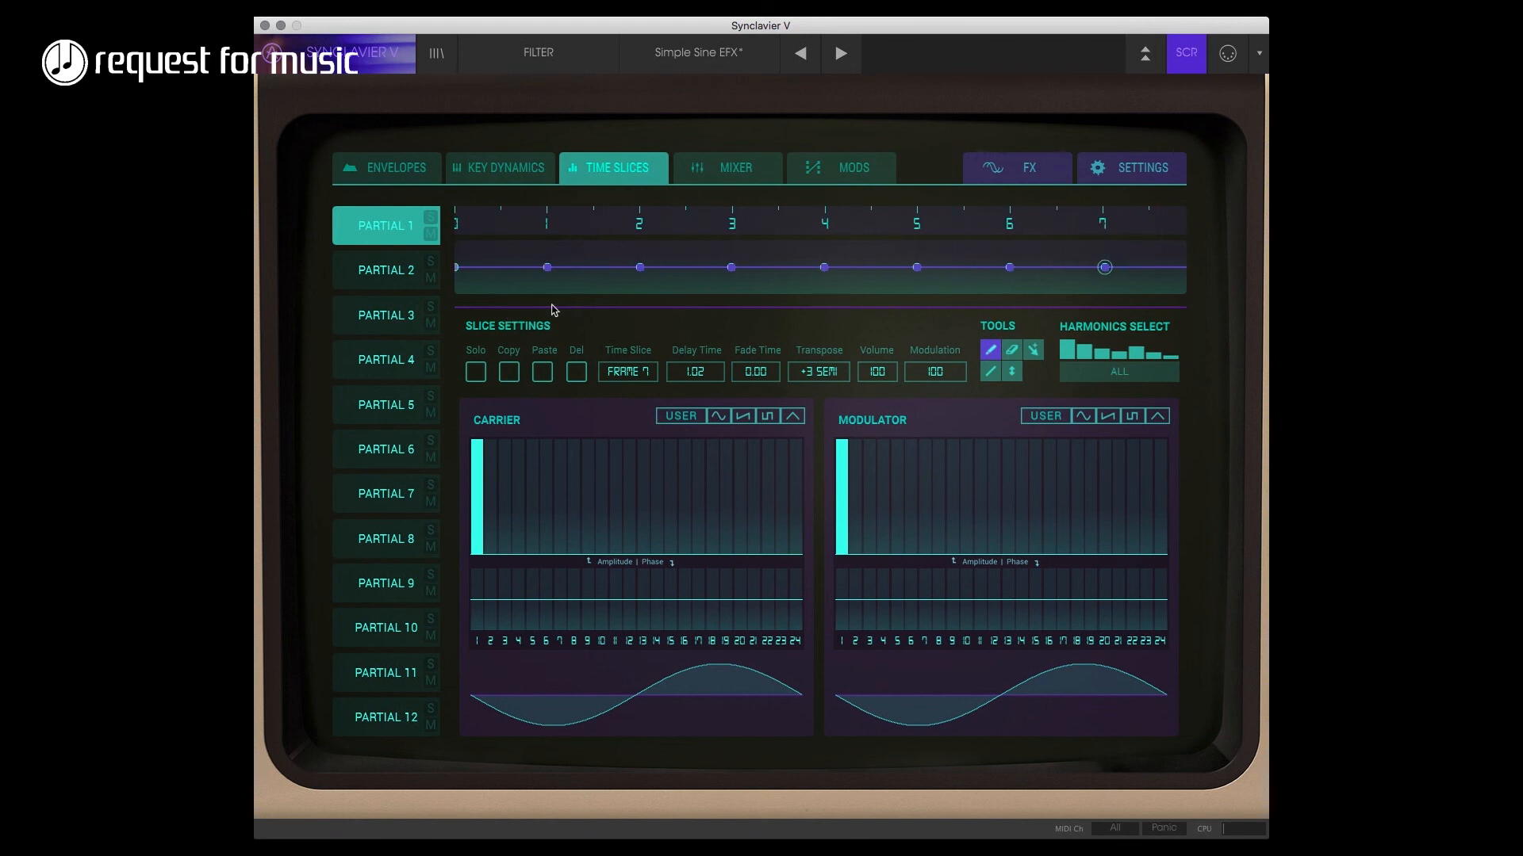
pyautogui.click(547, 267)
pyautogui.moveTo(547, 267); pyautogui.dragTo(499, 271)
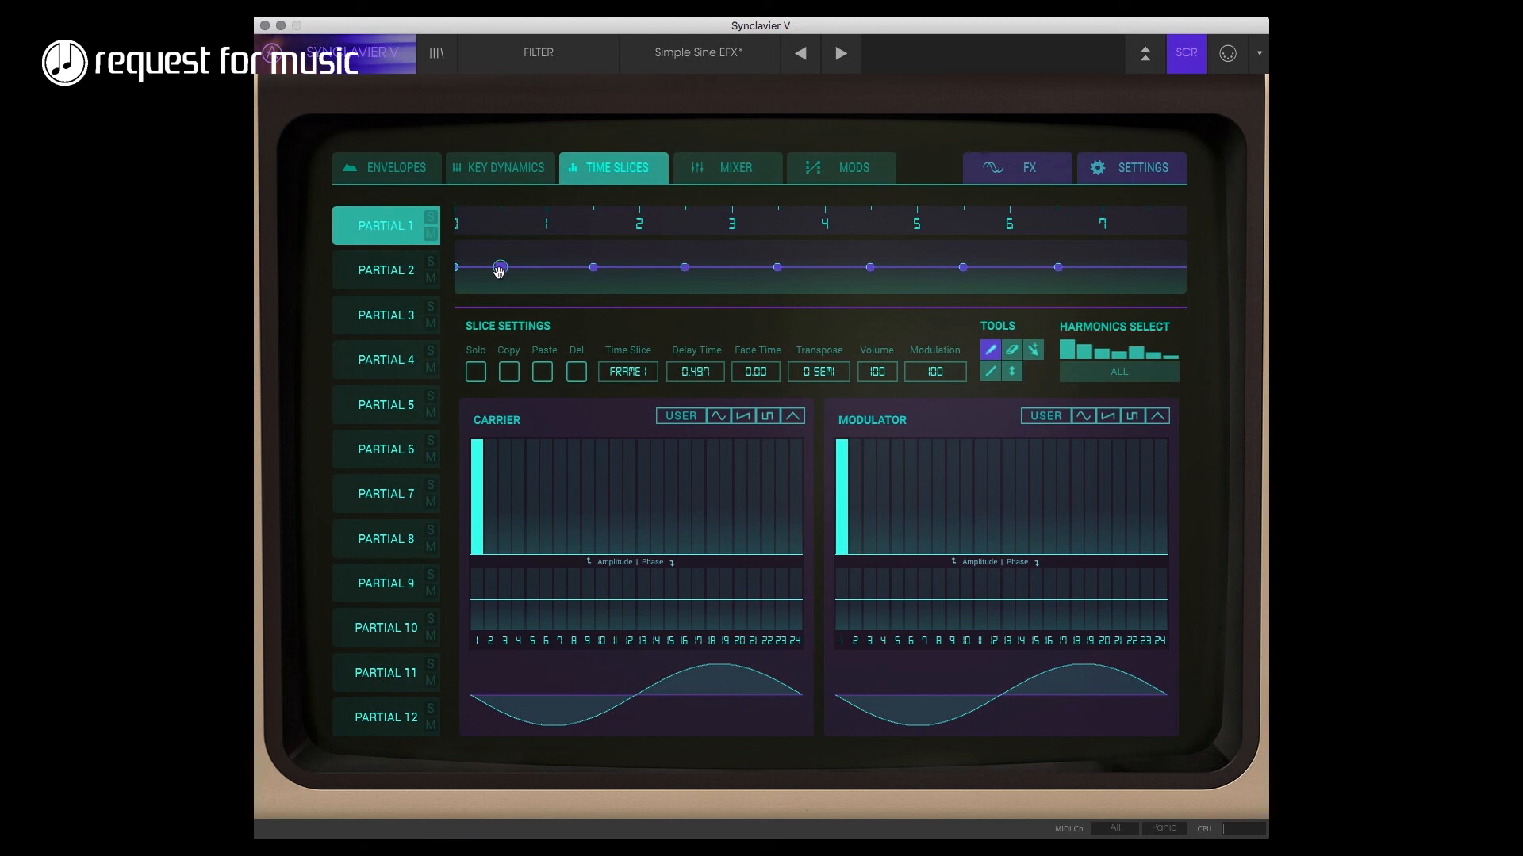
# - Pull Frames 2 to 7 closer together so they sit about 0.5 apart
pyautogui.moveTo(593, 267)
pyautogui.mouseDown()
pyautogui.moveTo(550, 268)
pyautogui.moveTo(594, 268)
pyautogui.mouseUp()
pyautogui.moveTo(689, 267)
pyautogui.mouseDown()
pyautogui.moveTo(639, 267)
pyautogui.moveTo(686, 269)
pyautogui.mouseUp()
pyautogui.moveTo(779, 268); pyautogui.dragTo(731, 267)
pyautogui.moveTo(826, 267); pyautogui.dragTo(777, 268)
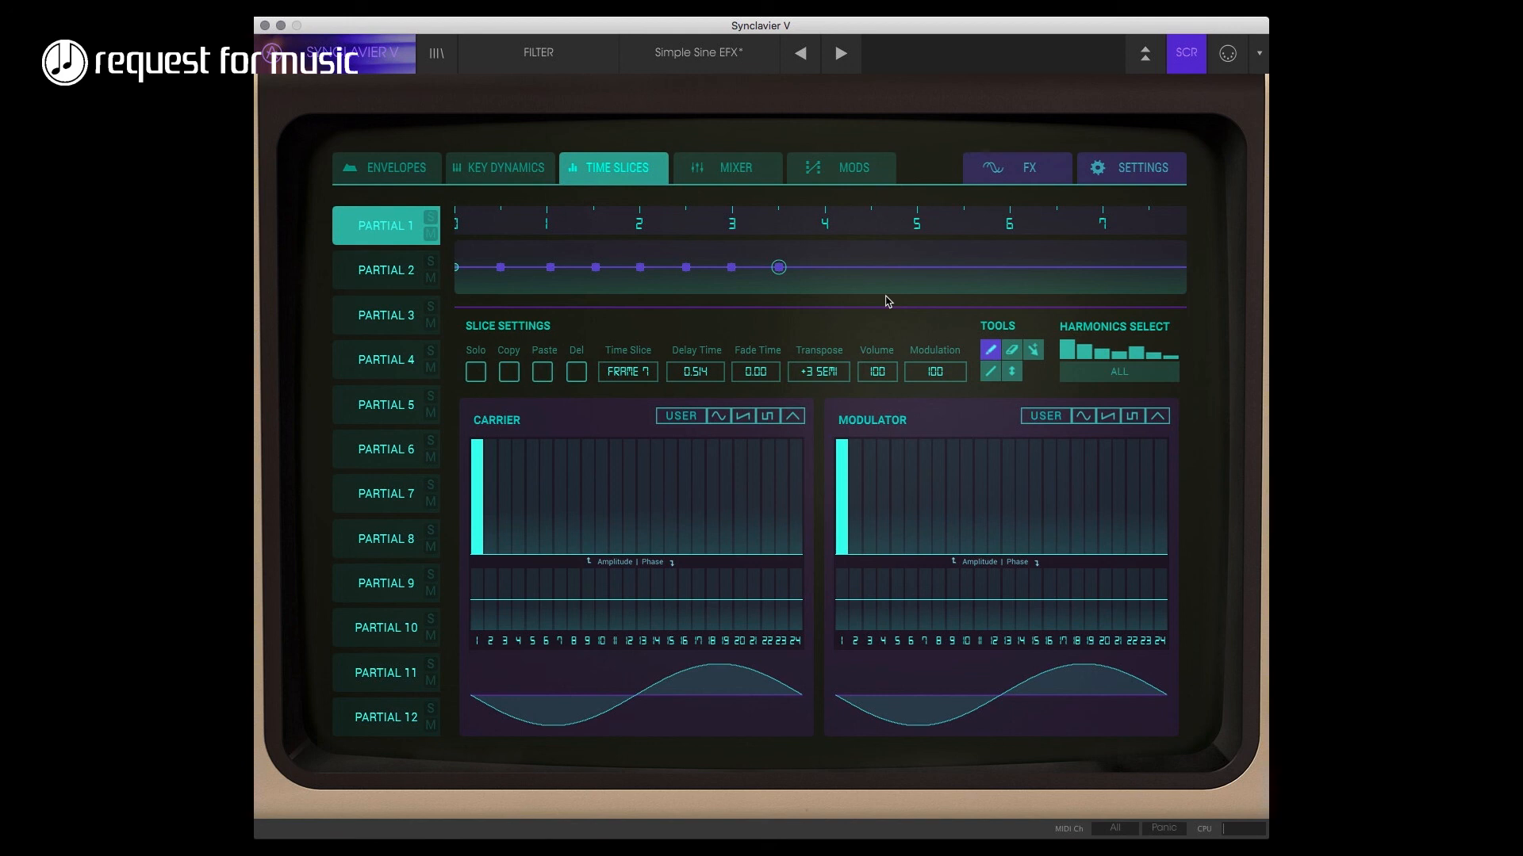
# - Shorten the delay times of Frames 1, 2 and 3 to about 0.25 each
pyautogui.moveTo(644, 218); pyautogui.dragTo(708, 352)
pyautogui.moveTo(581, 225); pyautogui.dragTo(1102, 192)
pyautogui.moveTo(566, 264); pyautogui.dragTo(510, 269)
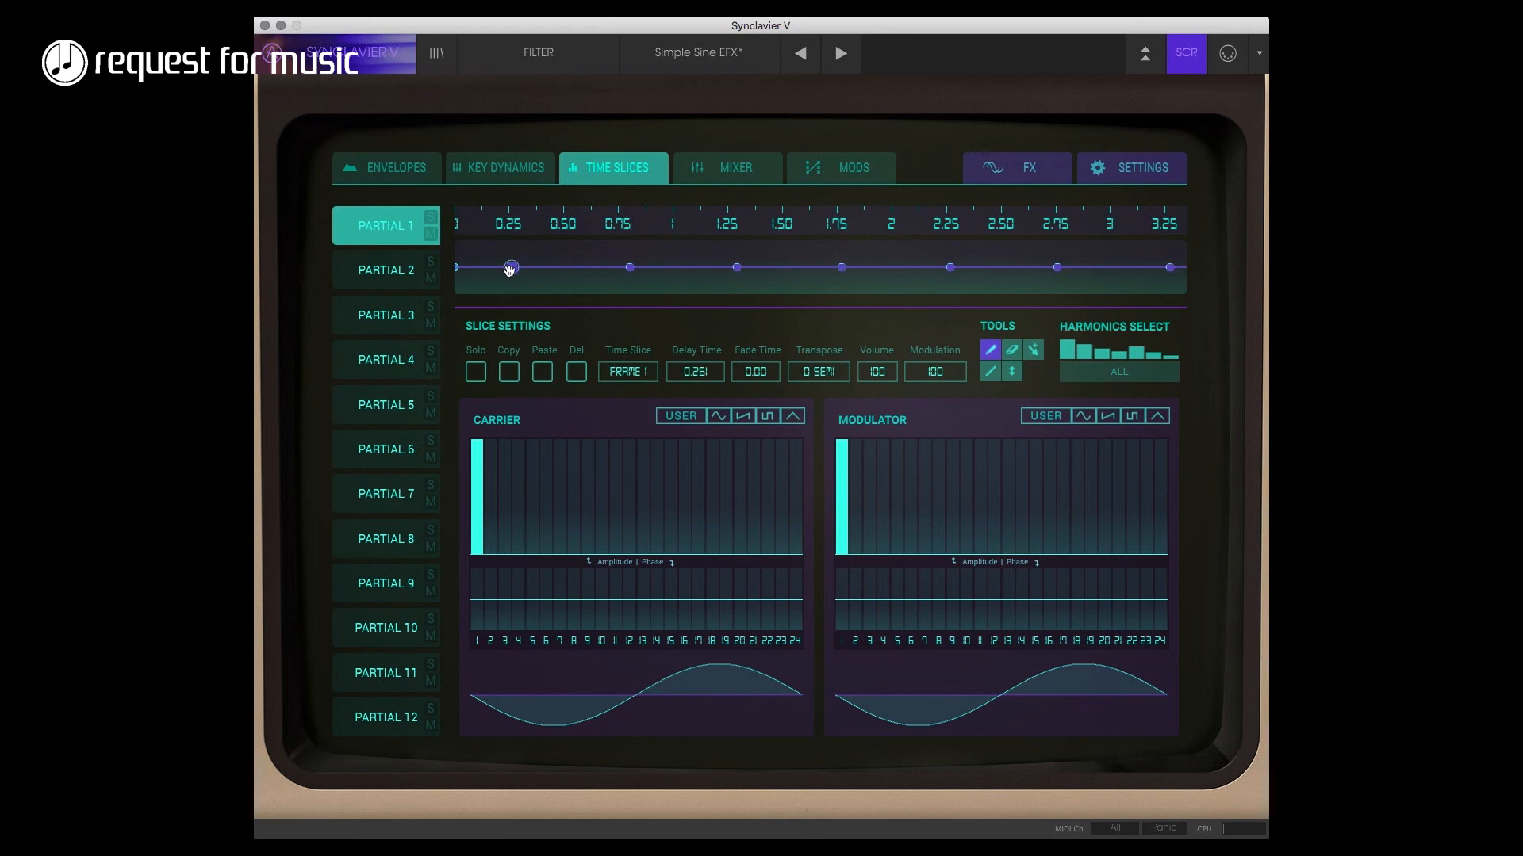
pyautogui.moveTo(629, 267); pyautogui.dragTo(566, 268)
pyautogui.moveTo(674, 268); pyautogui.dragTo(621, 267)
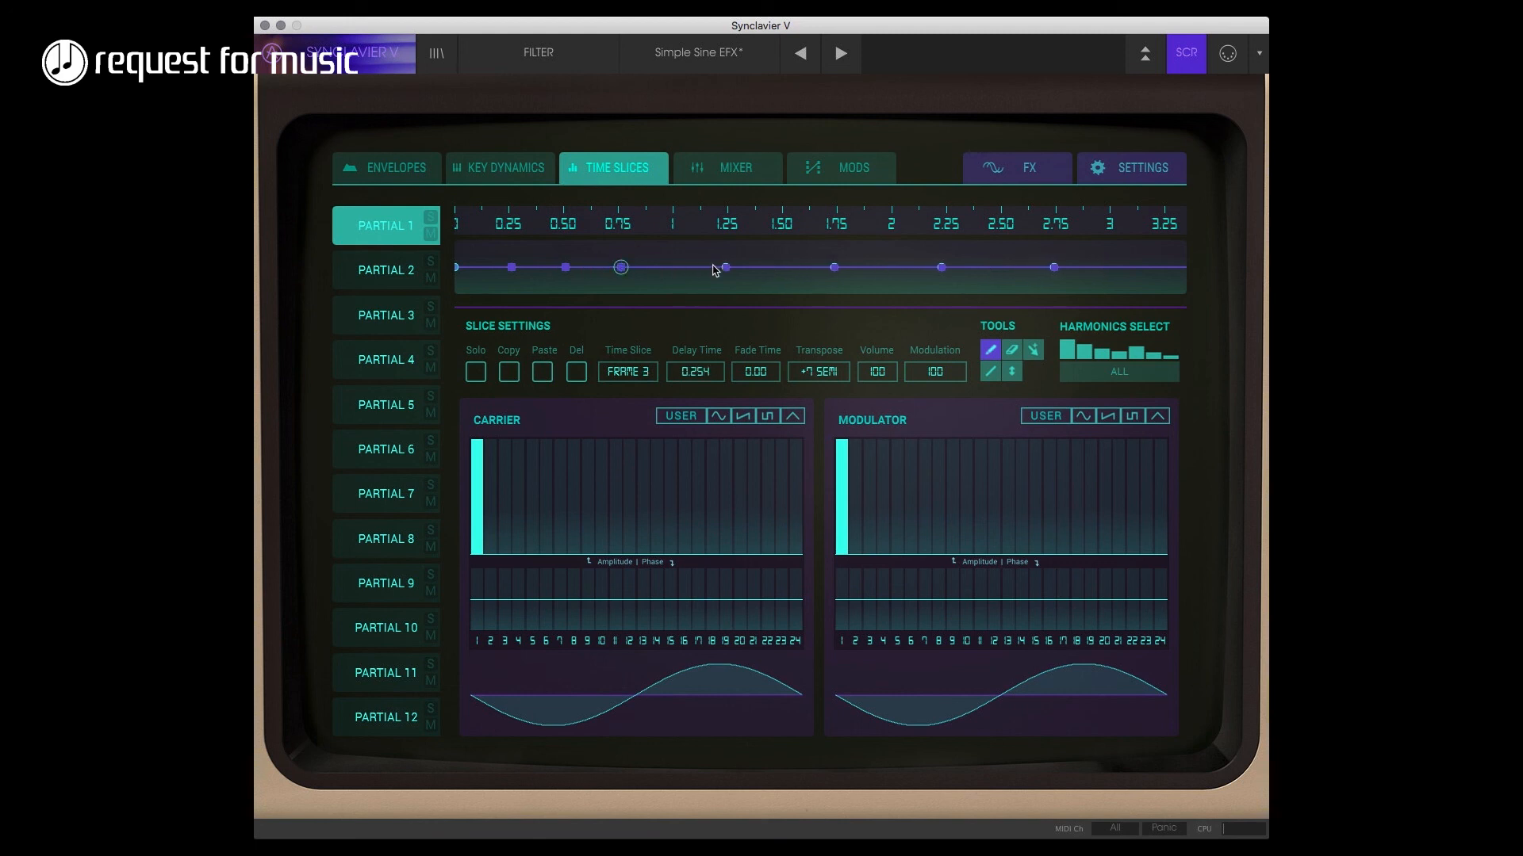
# - Move Frames 4 to 7 earlier so they follow at intervals of about 0.25
pyautogui.moveTo(720, 266); pyautogui.dragTo(670, 267)
pyautogui.moveTo(776, 270); pyautogui.dragTo(726, 270)
pyautogui.moveTo(836, 267); pyautogui.dragTo(786, 268)
pyautogui.moveTo(897, 269); pyautogui.dragTo(839, 272)
# - Switch on Repeat to try it with the time slice sequence, and switch it off again
pyautogui.click(1185, 66)
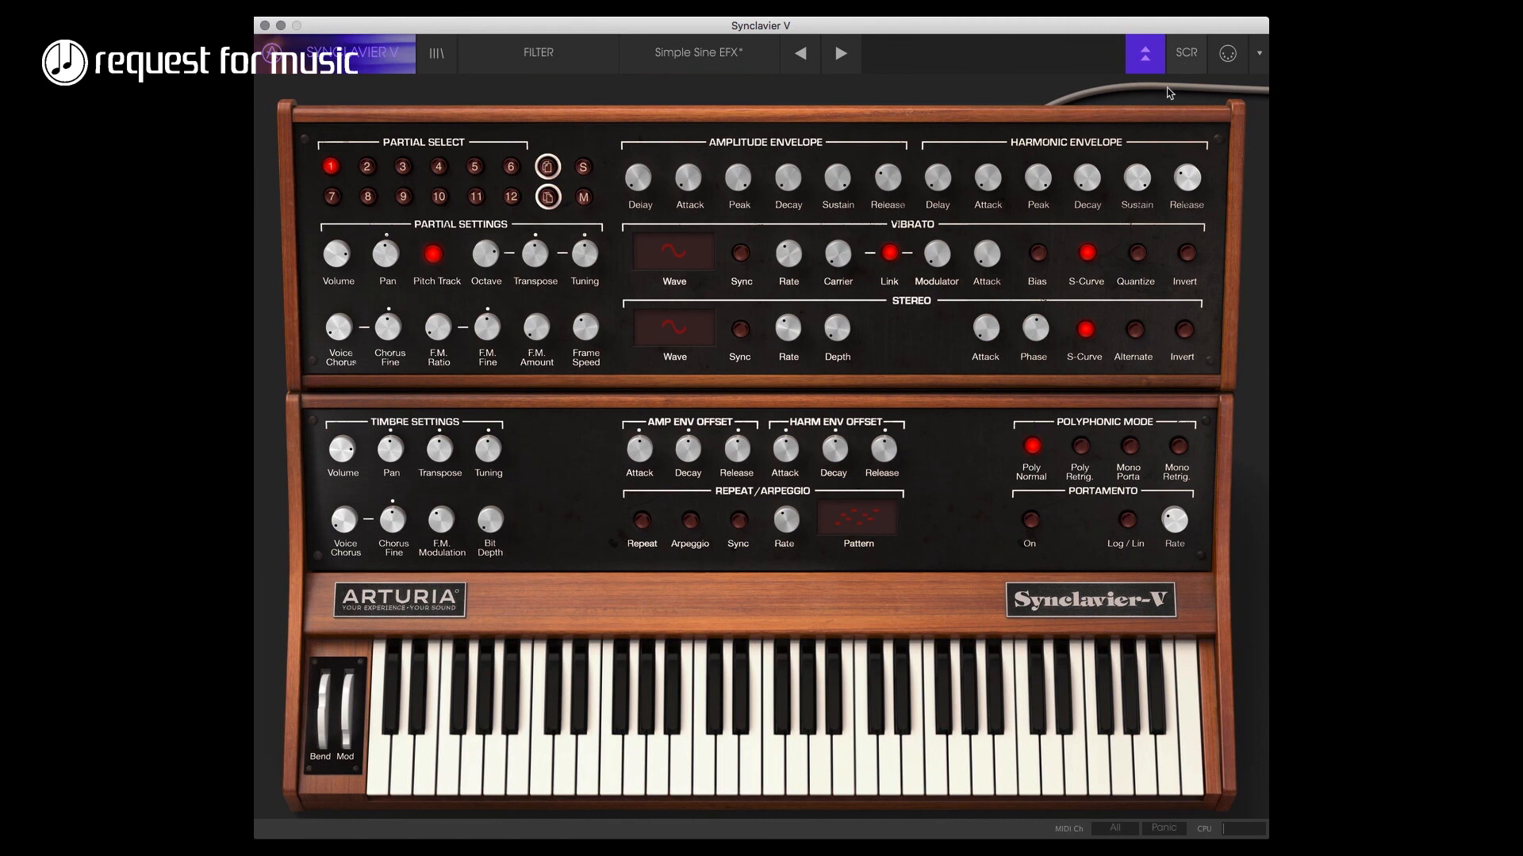
pyautogui.click(643, 522)
pyautogui.click(1188, 56)
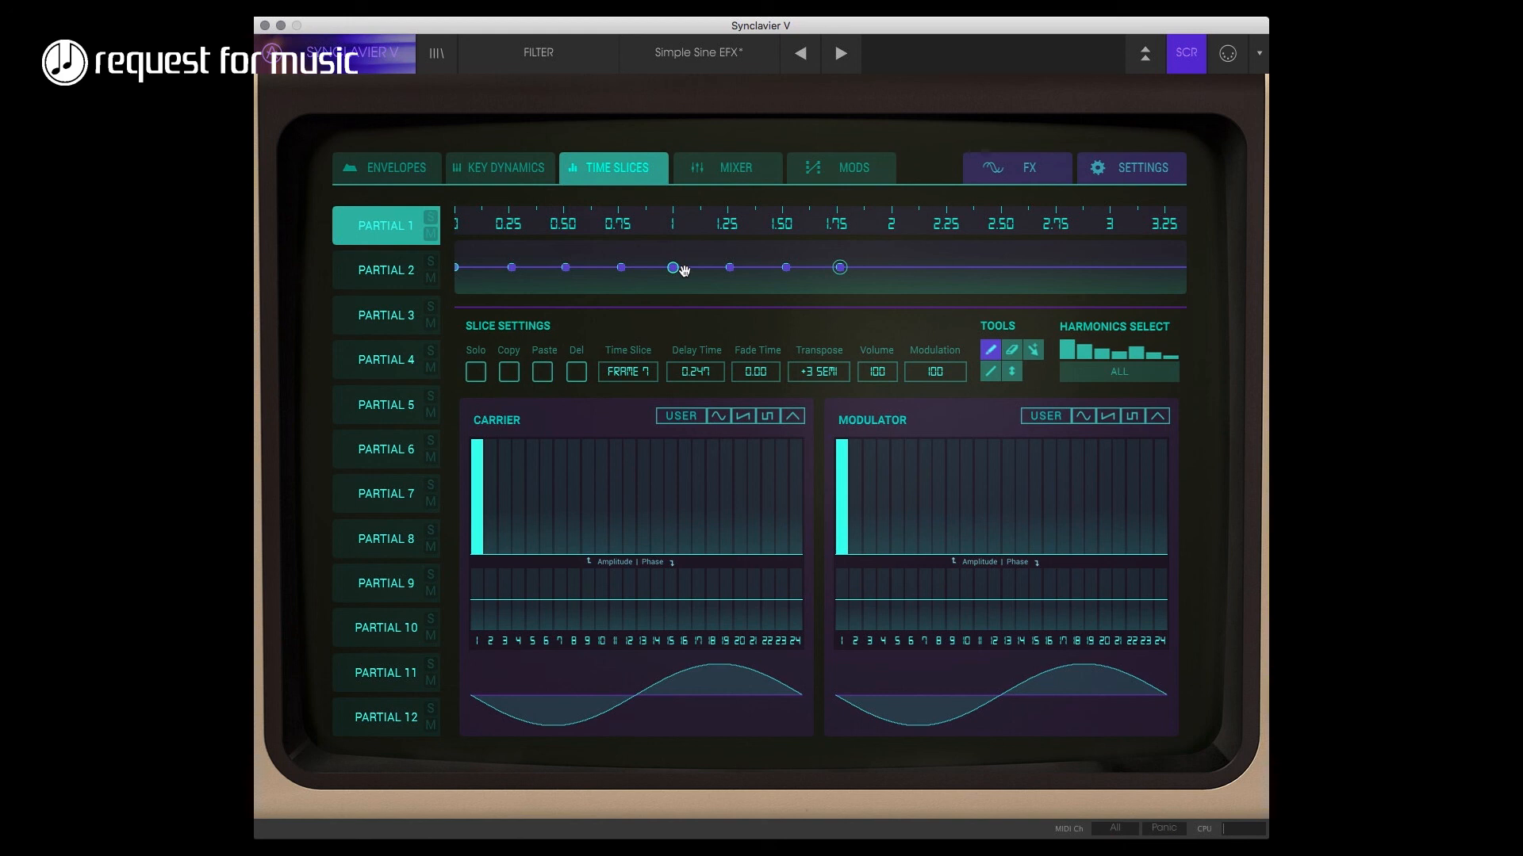
pyautogui.click(1191, 57)
pyautogui.click(643, 523)
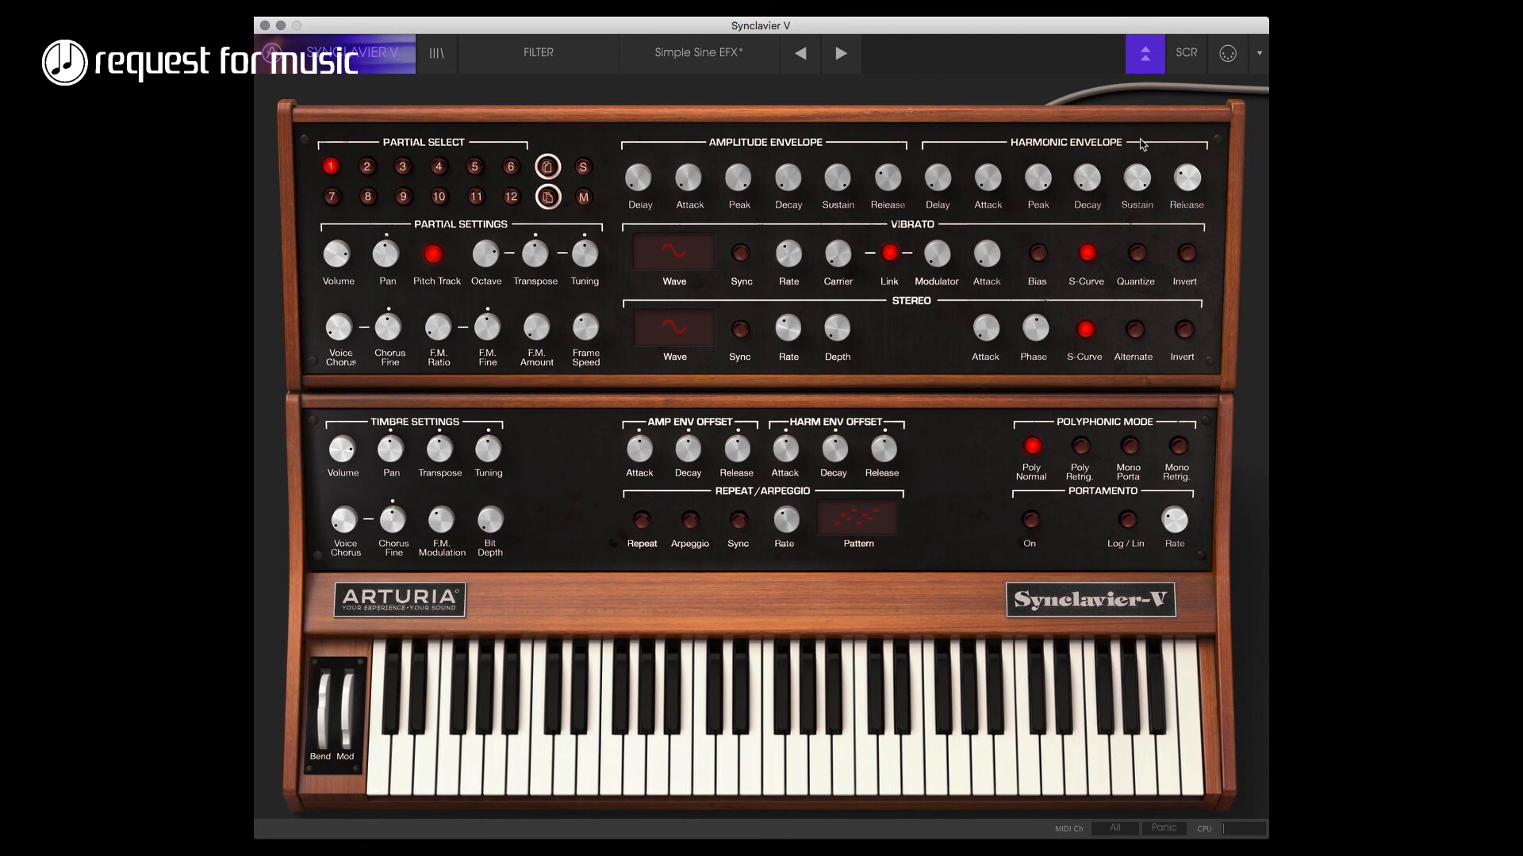
# - Set Partial 1's octave to 220.0 Hz in the mixer and raise its FM modulation
pyautogui.click(1189, 59)
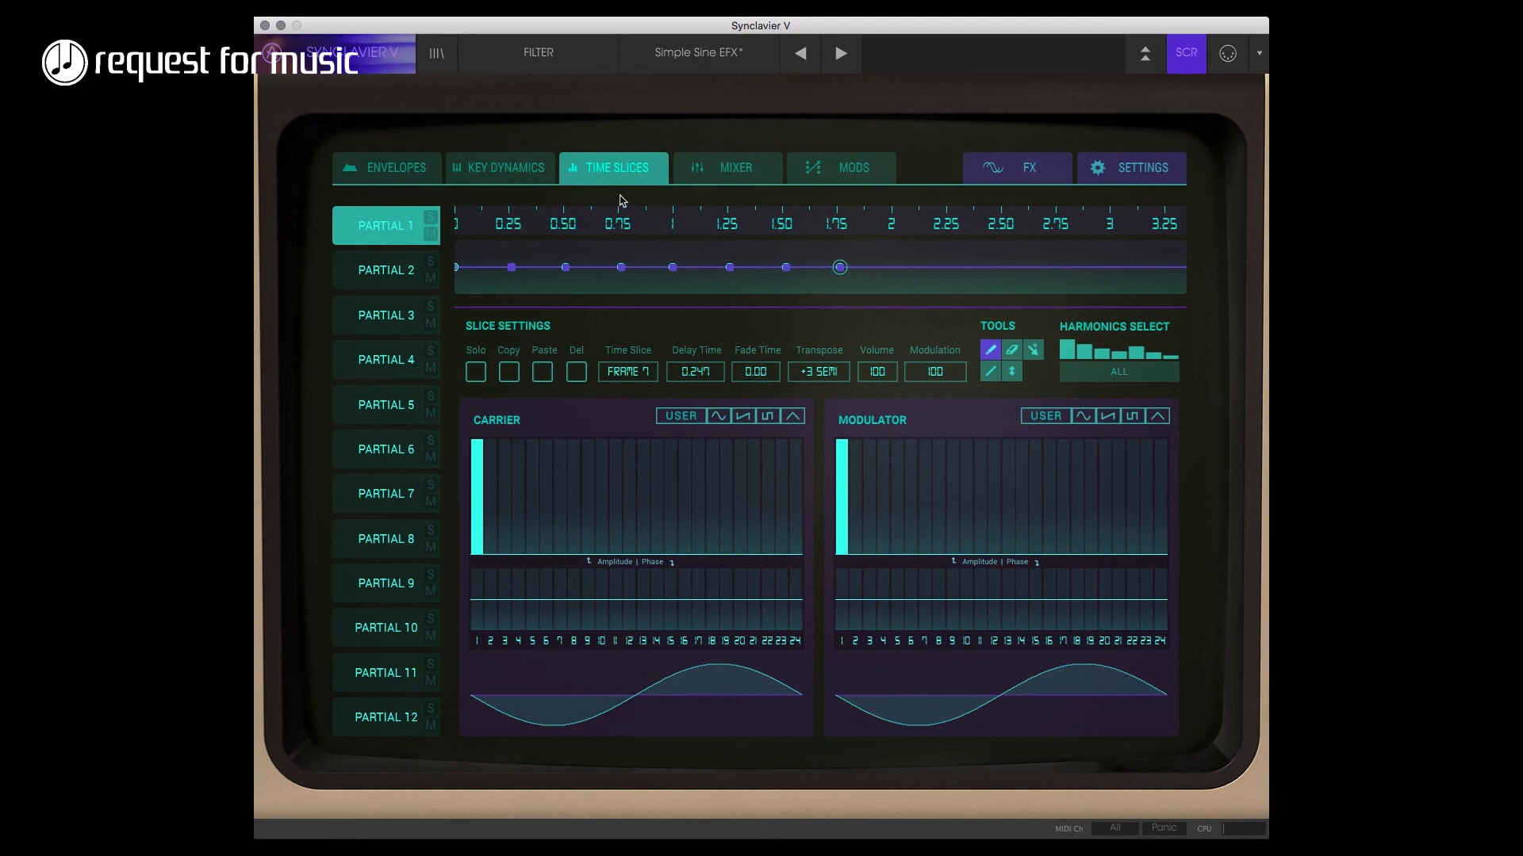
pyautogui.click(706, 177)
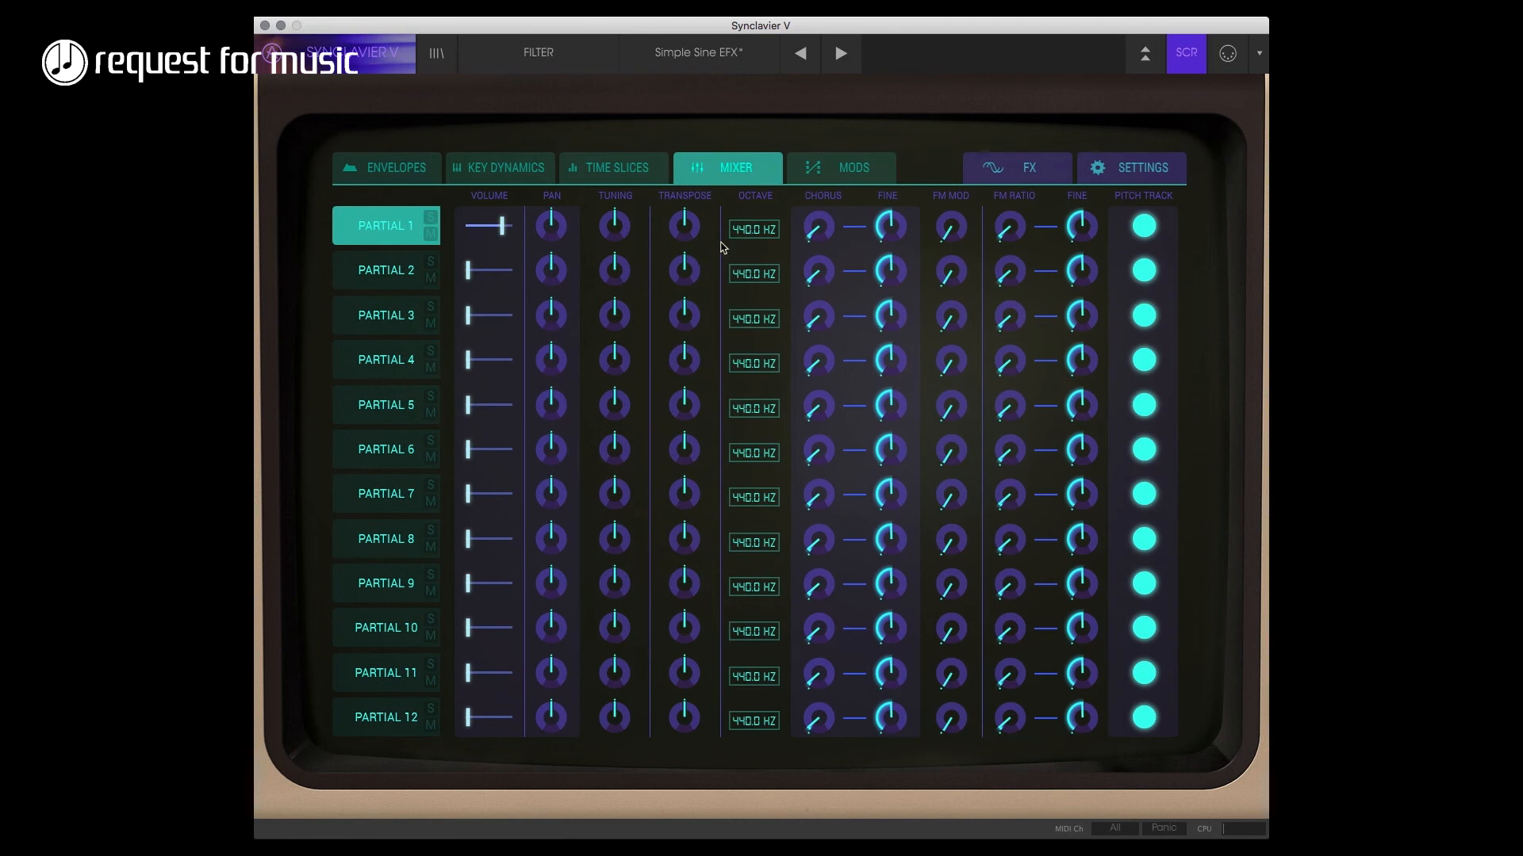
pyautogui.moveTo(747, 243); pyautogui.dragTo(745, 255)
pyautogui.moveTo(952, 241); pyautogui.dragTo(949, 222)
# - Mute Partial 1 and set up Partial 2 in the mixer with raised volume and FM modulation and a 220.0 Hz octave
pyautogui.click(432, 233)
pyautogui.click(410, 278)
pyautogui.moveTo(505, 275); pyautogui.dragTo(623, 261)
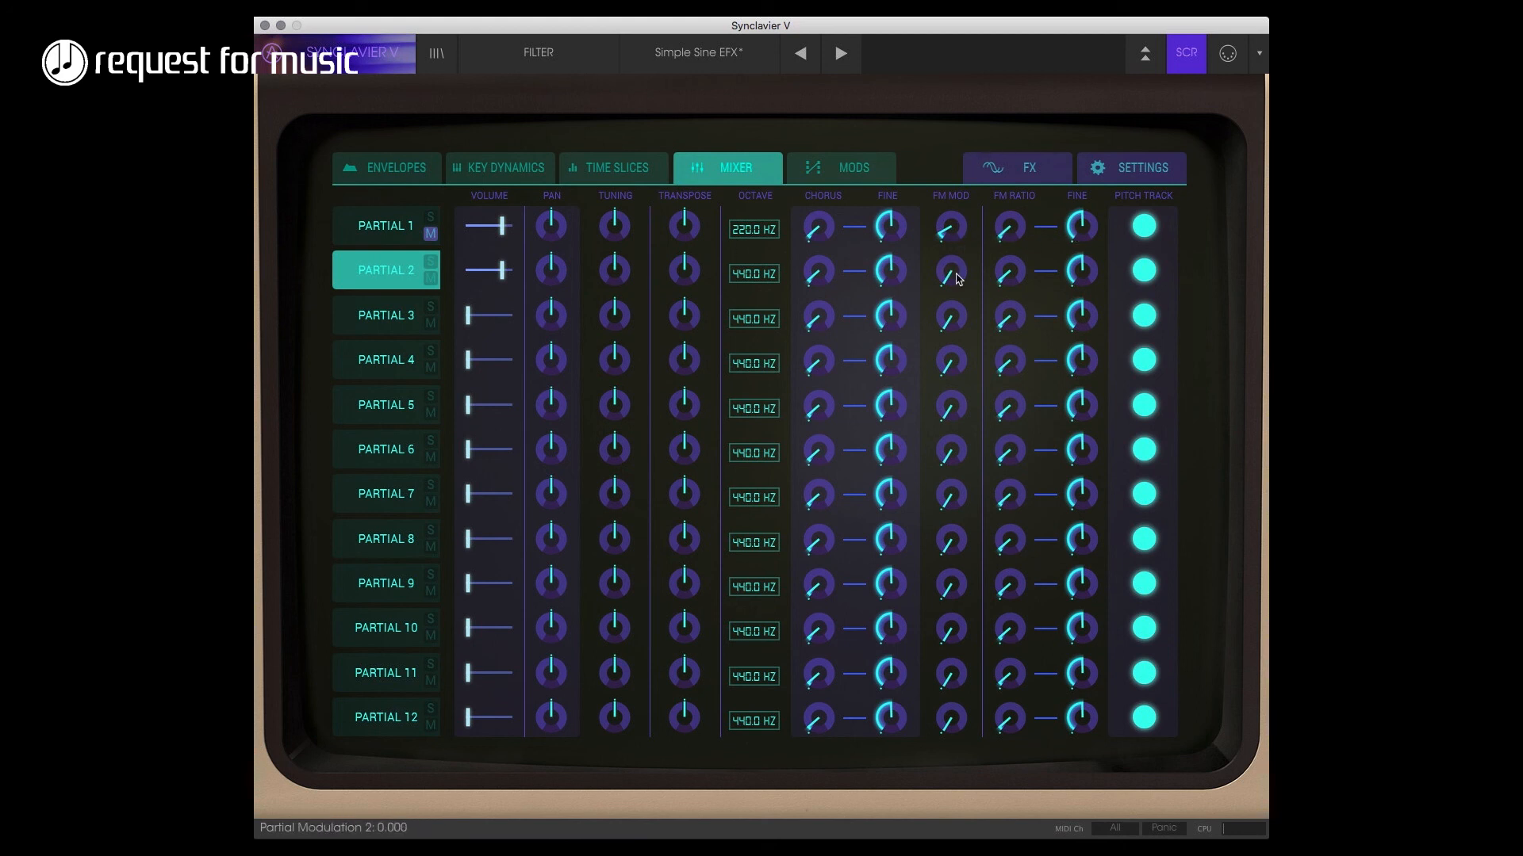
pyautogui.moveTo(954, 281); pyautogui.dragTo(953, 255)
pyautogui.moveTo(760, 296); pyautogui.dragTo(759, 302)
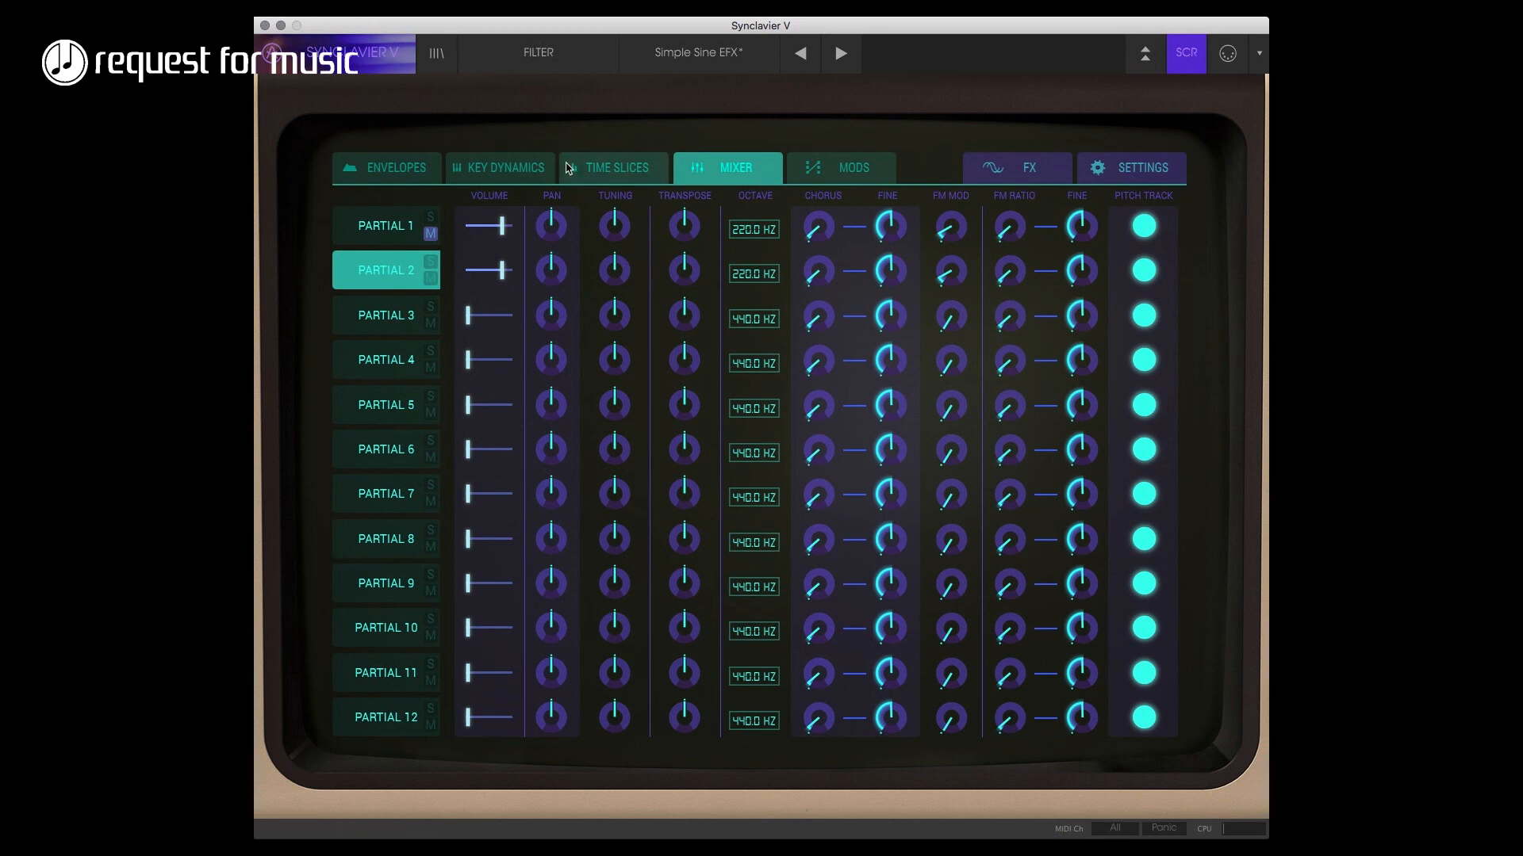
# - Set the sustain of Partial 2's harmonic envelope to 0 and its decay to 0.600
pyautogui.click(410, 171)
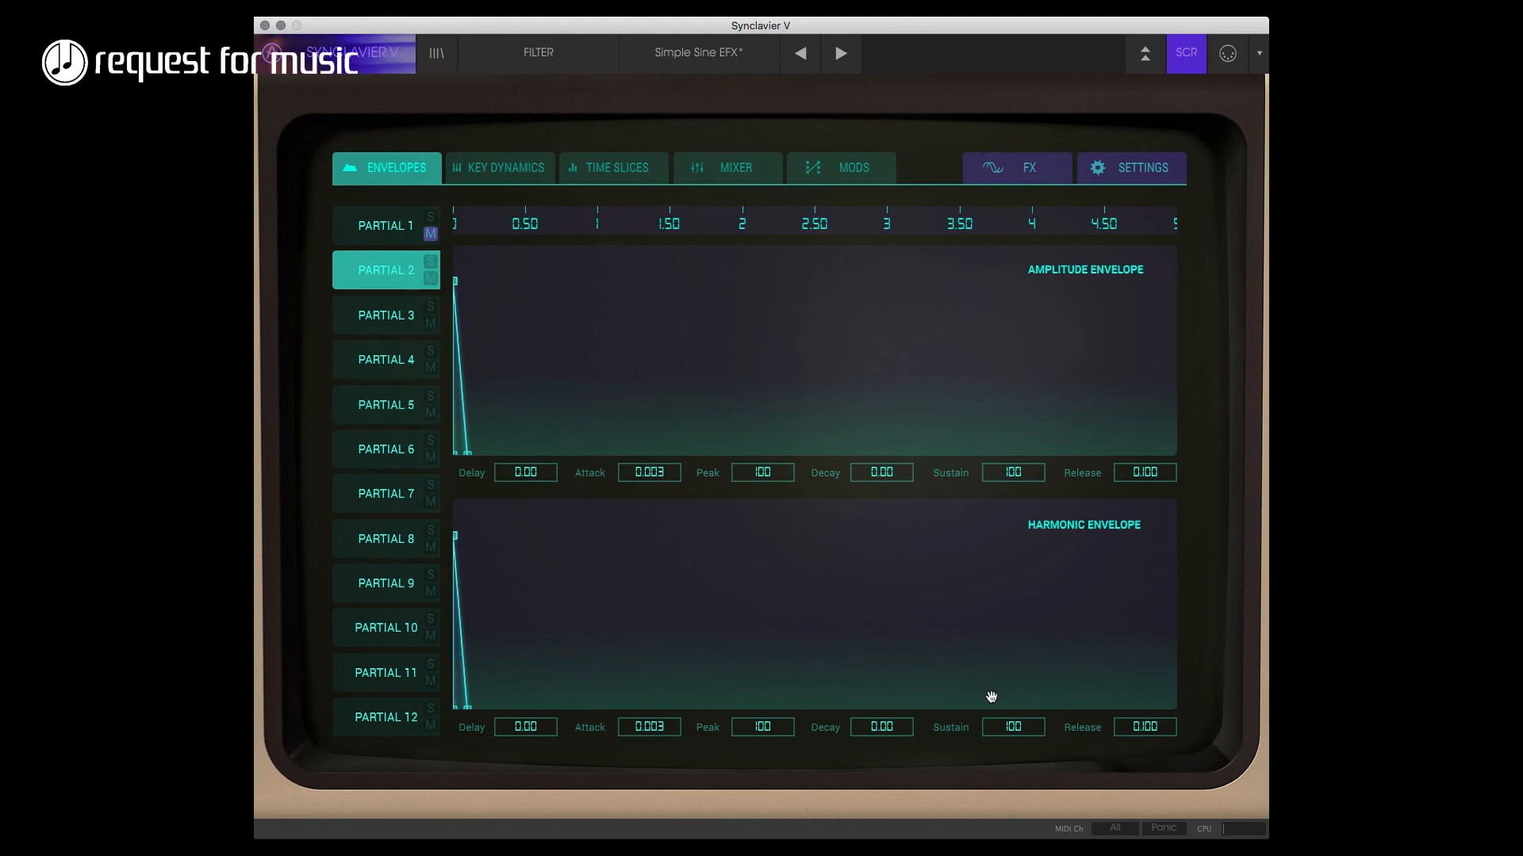
pyautogui.moveTo(1011, 727); pyautogui.dragTo(1011, 769)
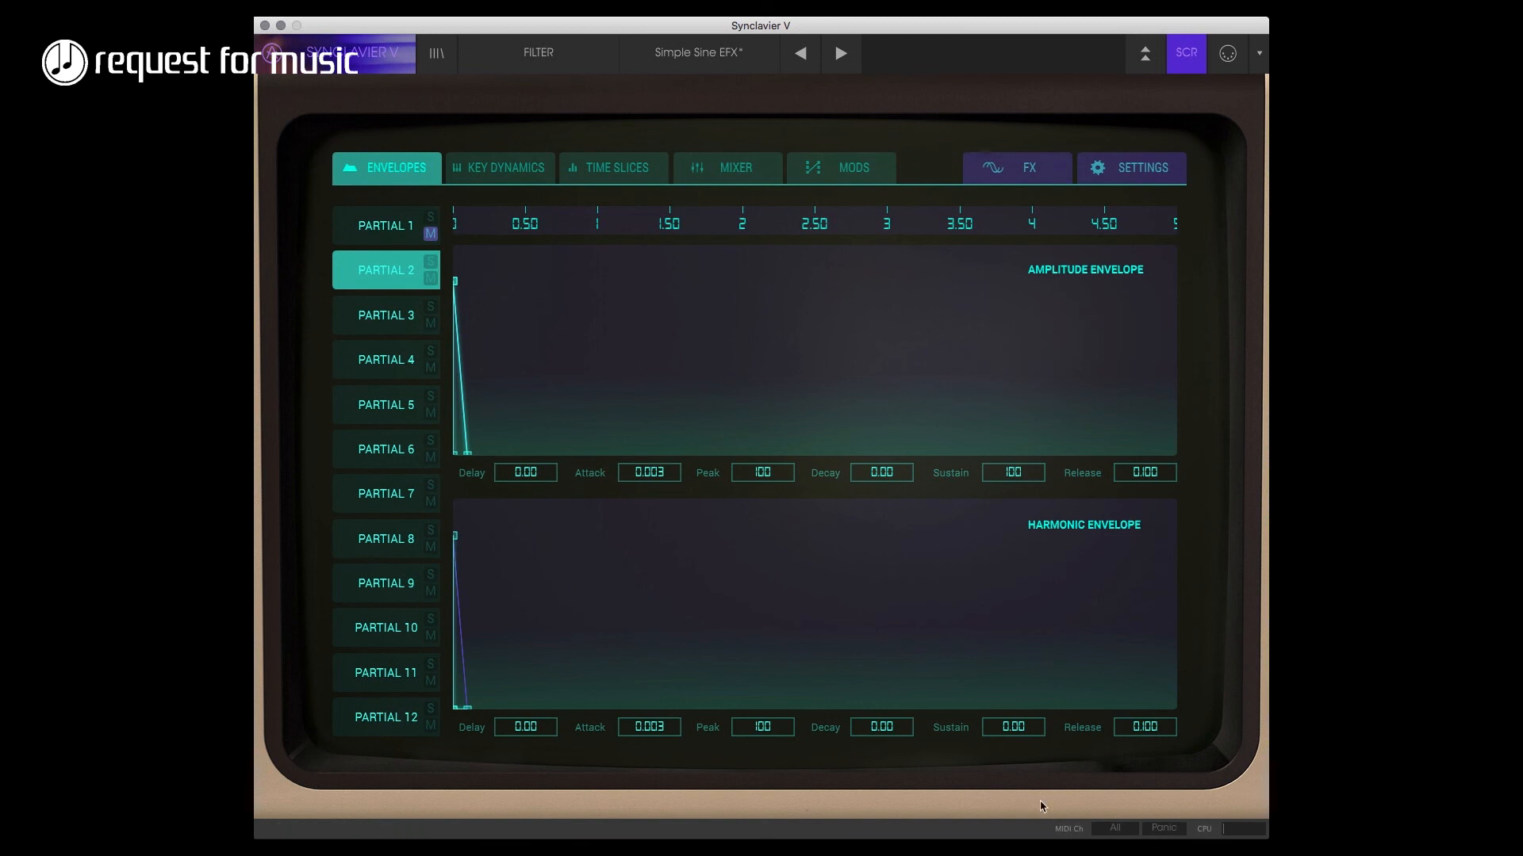
pyautogui.moveTo(884, 731); pyautogui.dragTo(850, 626)
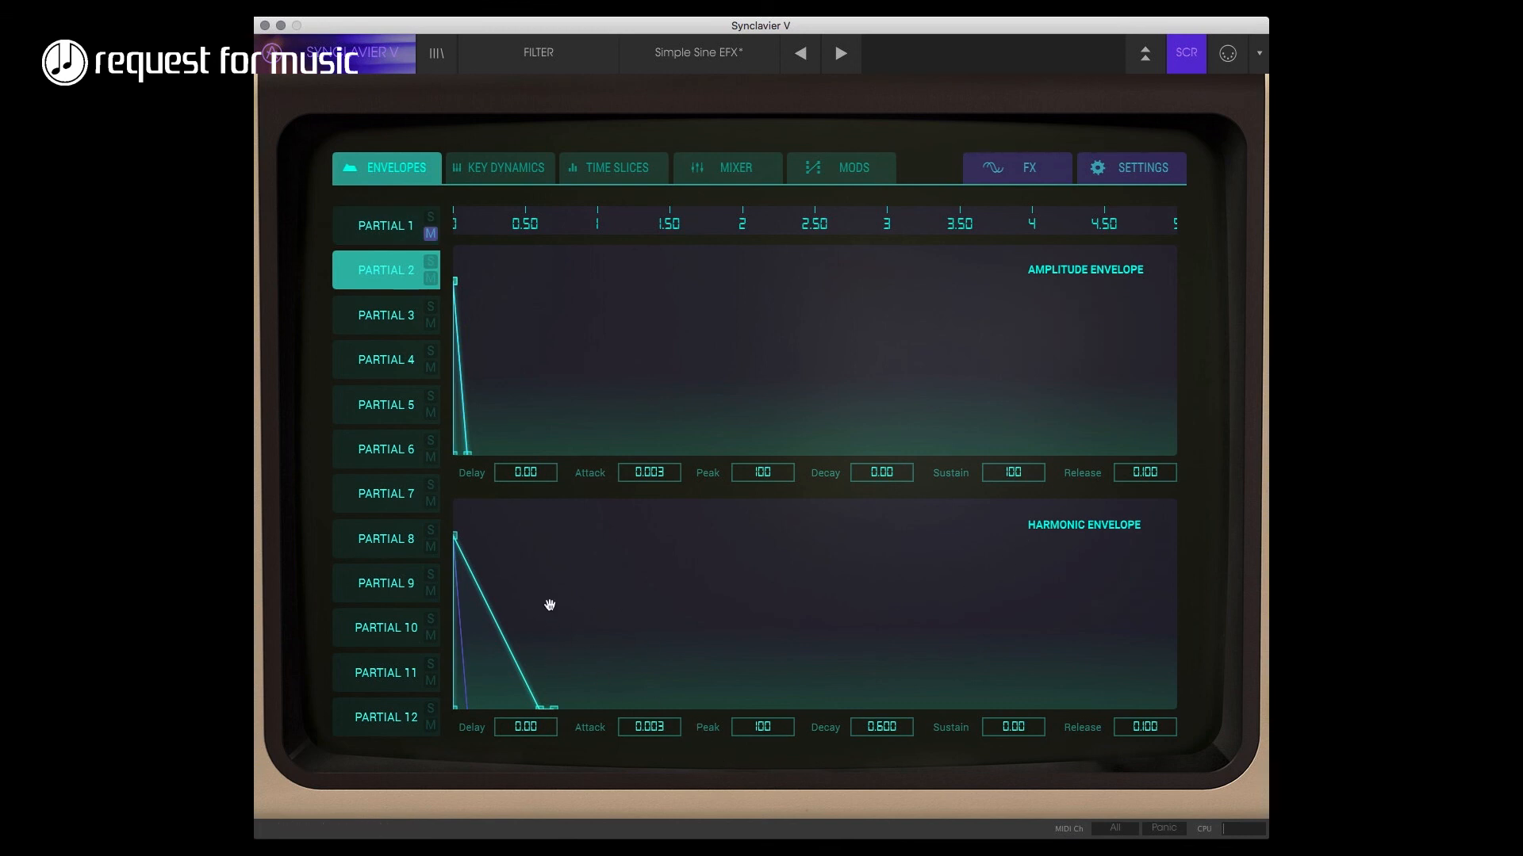
# - Mute Partial 2, unmute Partial 1 and bring up Partial 1's first time slices in close detail
pyautogui.click(402, 230)
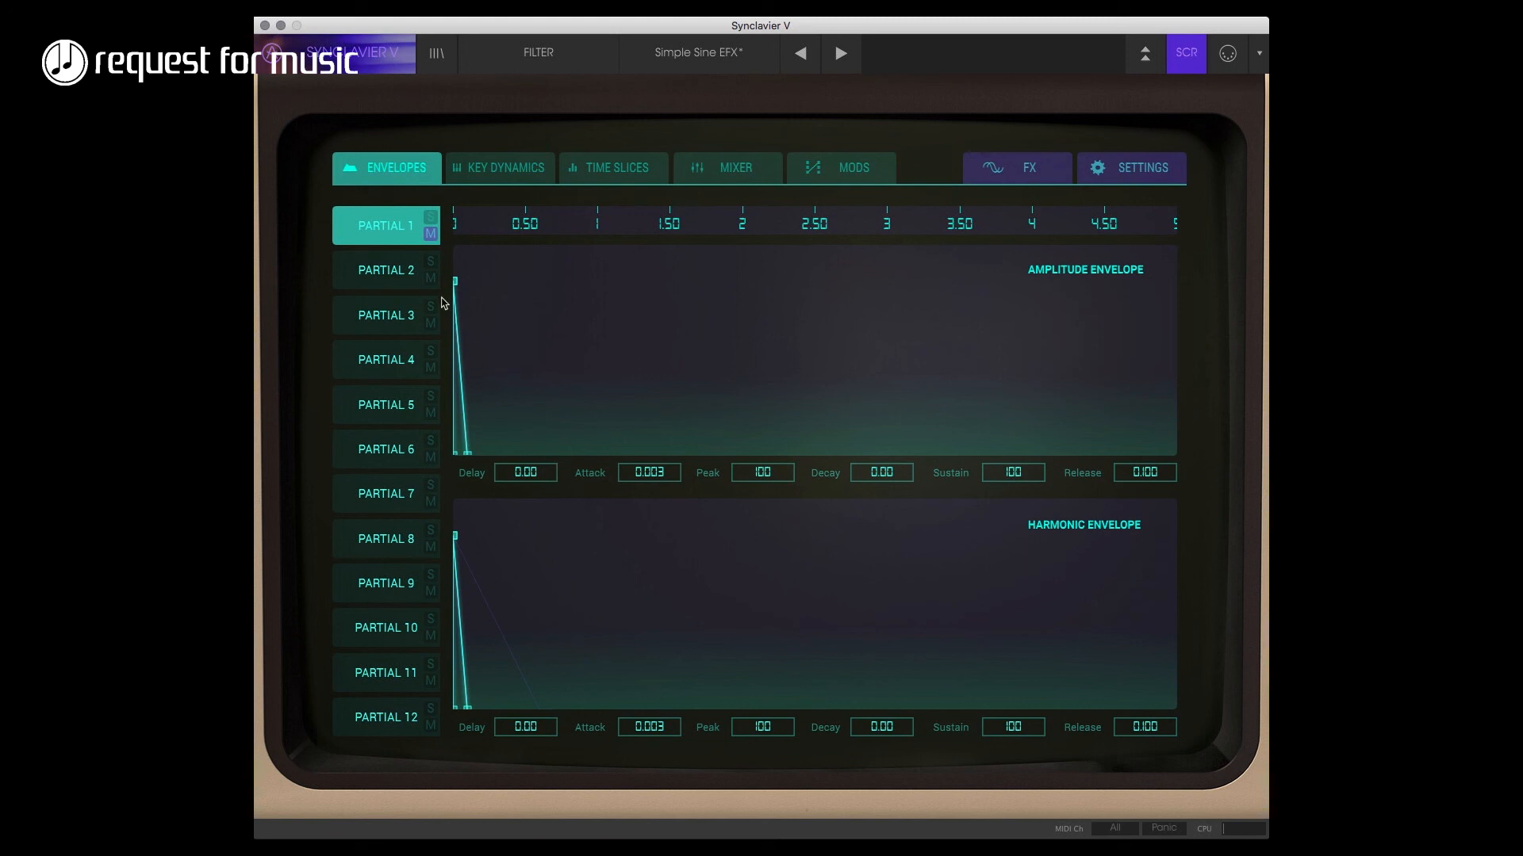
pyautogui.click(432, 263)
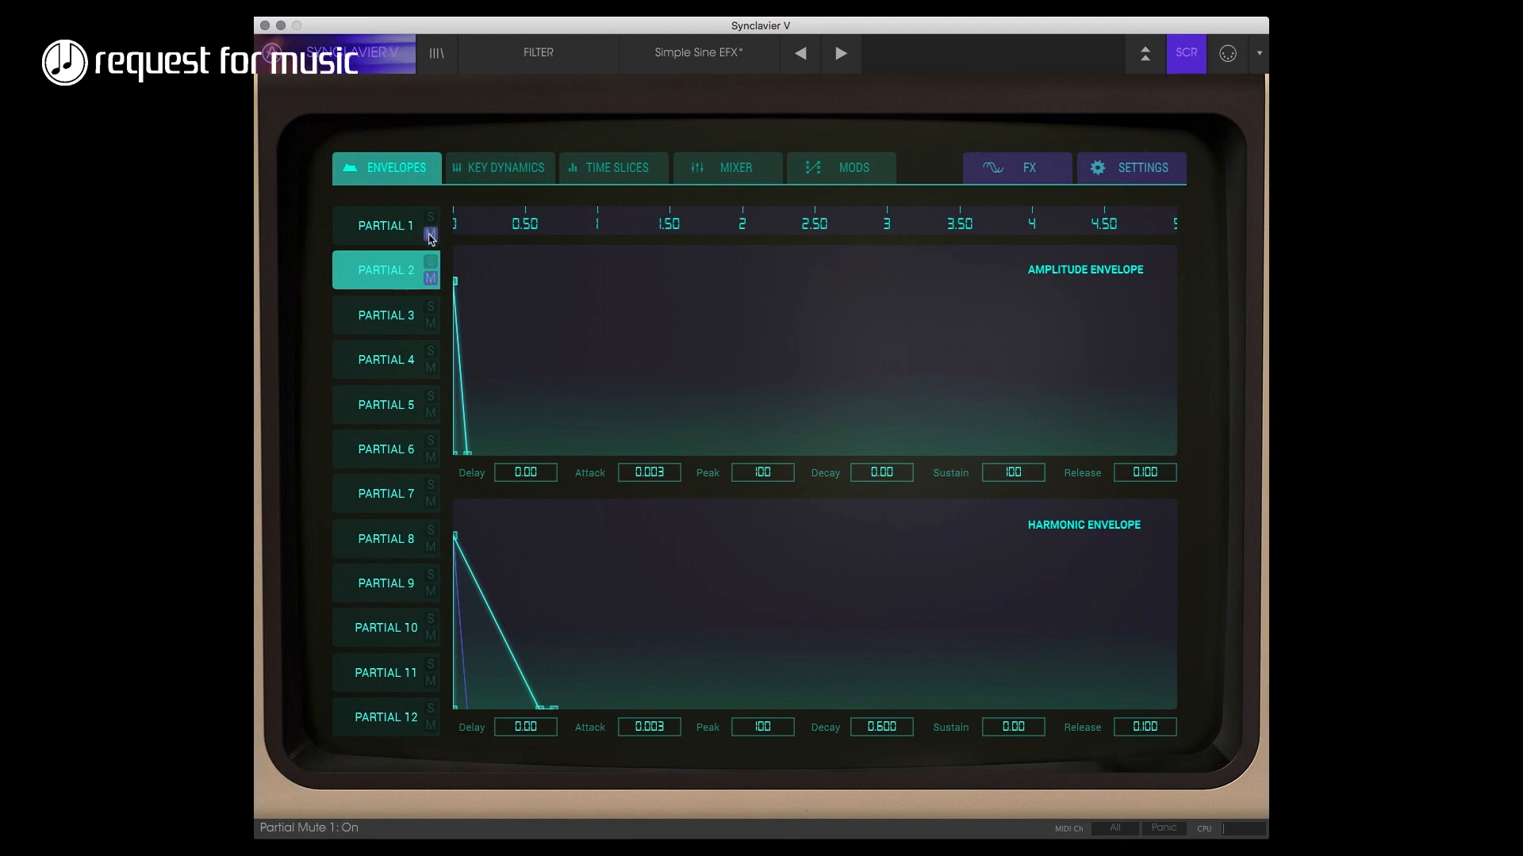
pyautogui.click(431, 234)
pyautogui.click(621, 168)
pyautogui.moveTo(554, 223); pyautogui.dragTo(1053, 242)
pyautogui.click(407, 240)
pyautogui.moveTo(769, 228); pyautogui.dragTo(804, 225)
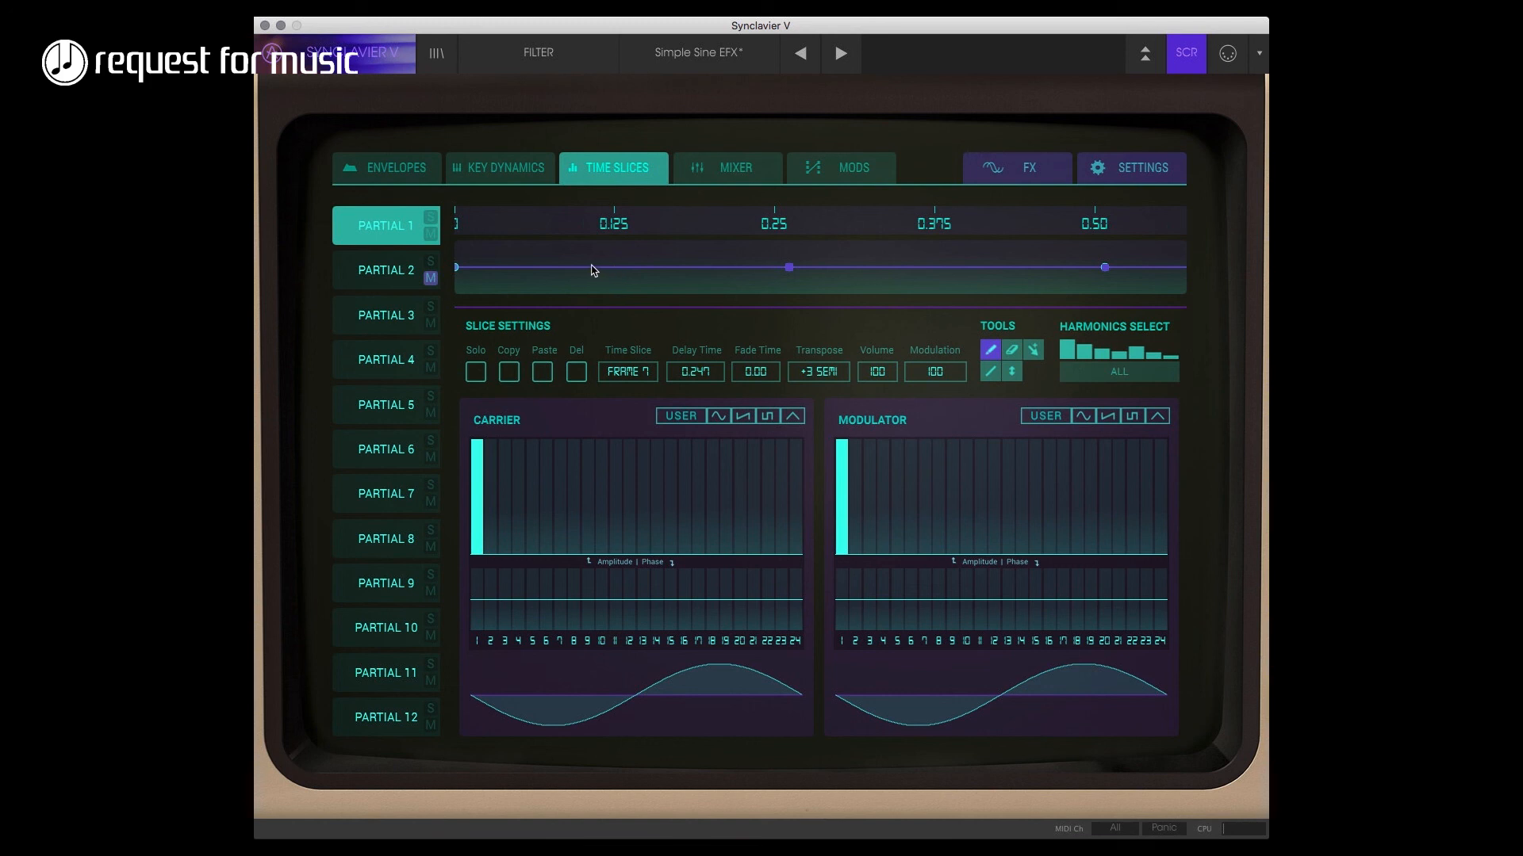
# - Add a time slice at about 0.25 on Partial 1, with Frame 1 just before it at 0.241 and its modulation at 0
pyautogui.click(378, 169)
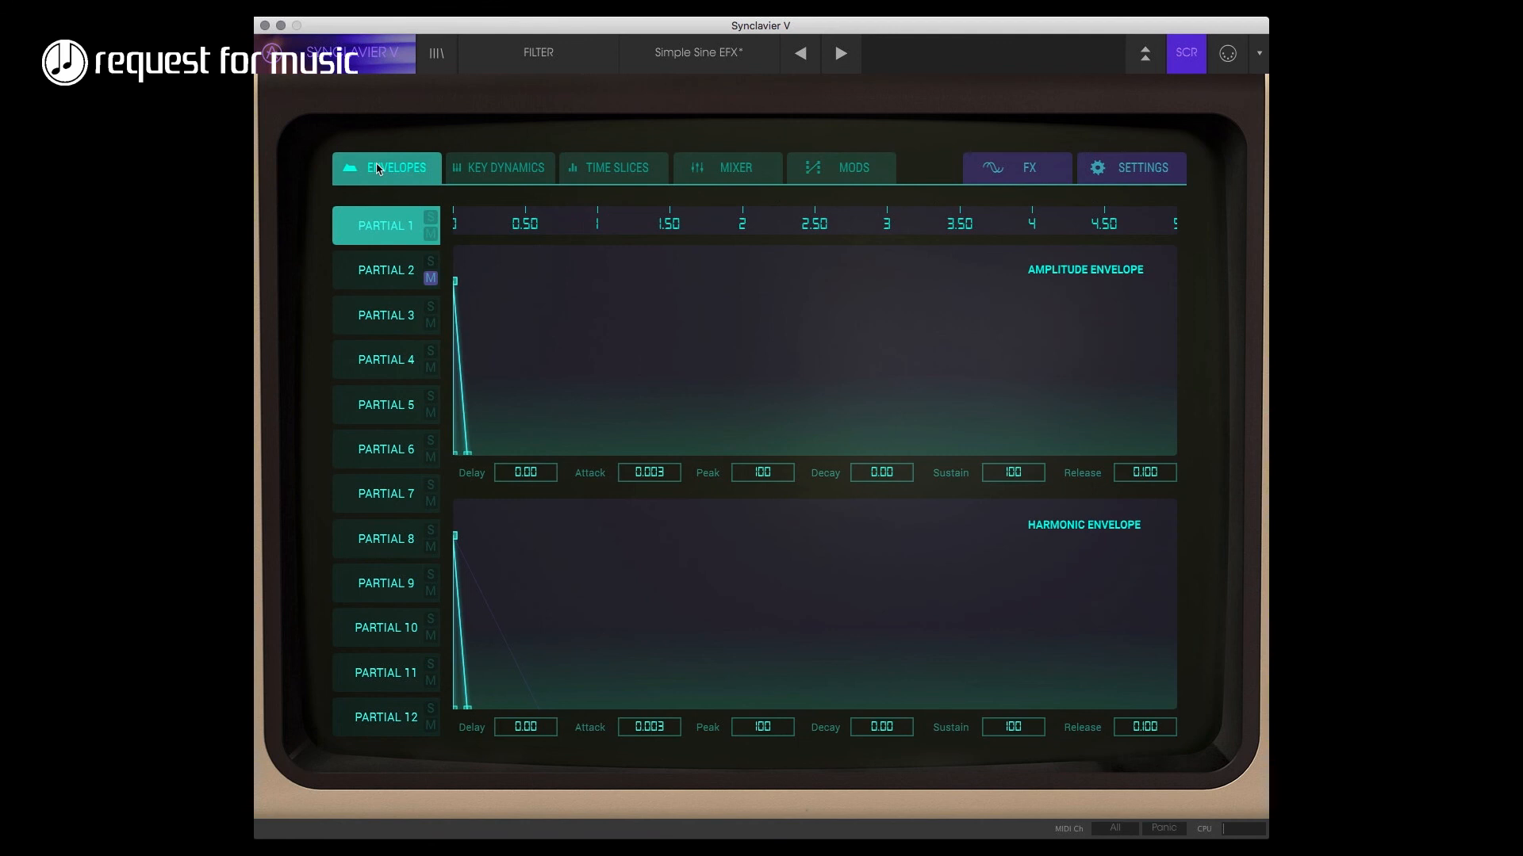
pyautogui.click(385, 261)
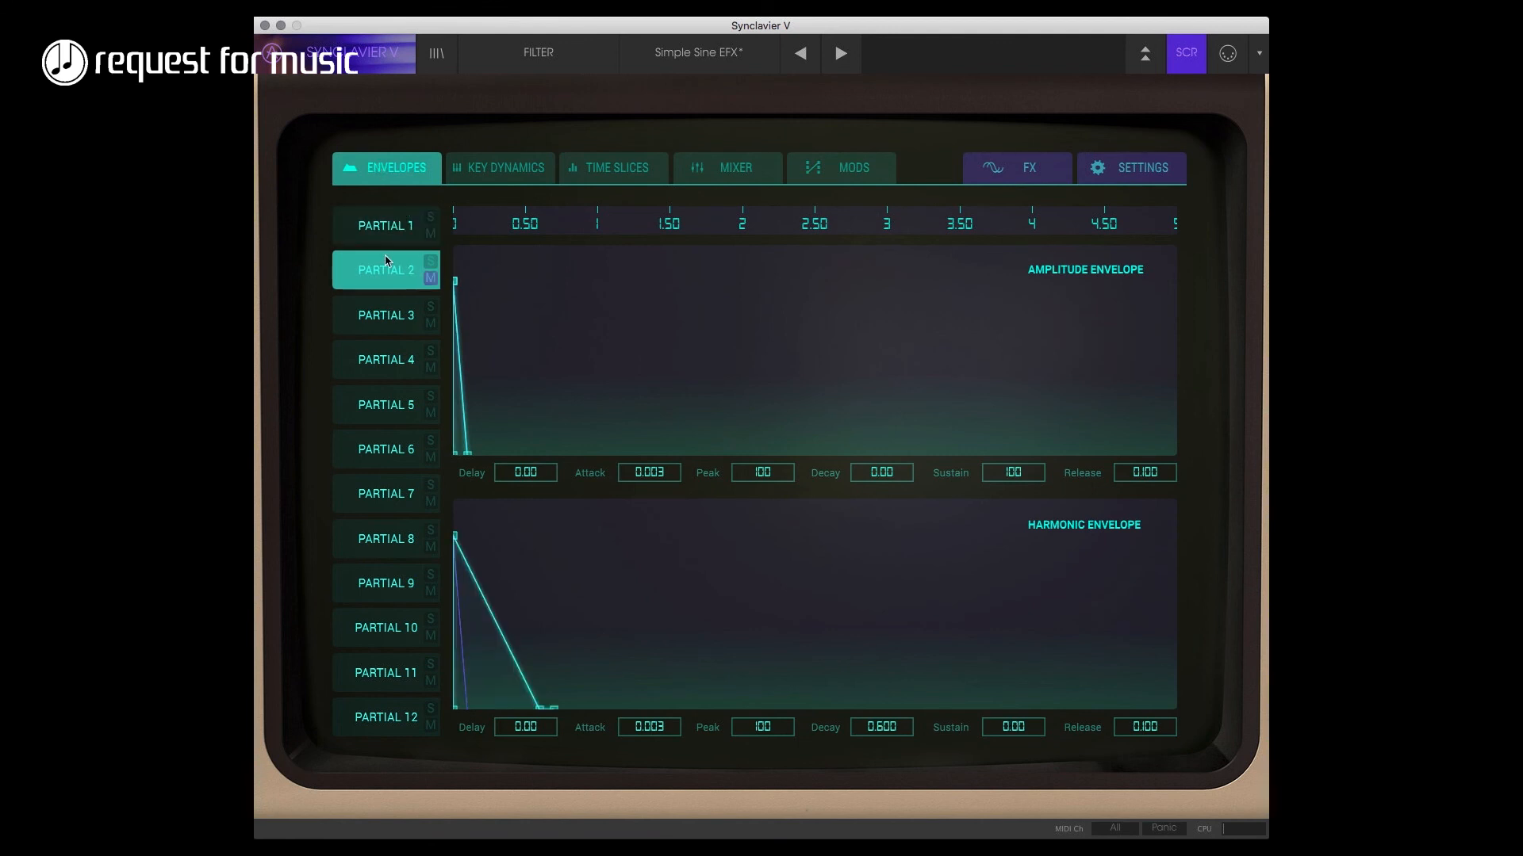
pyautogui.click(397, 225)
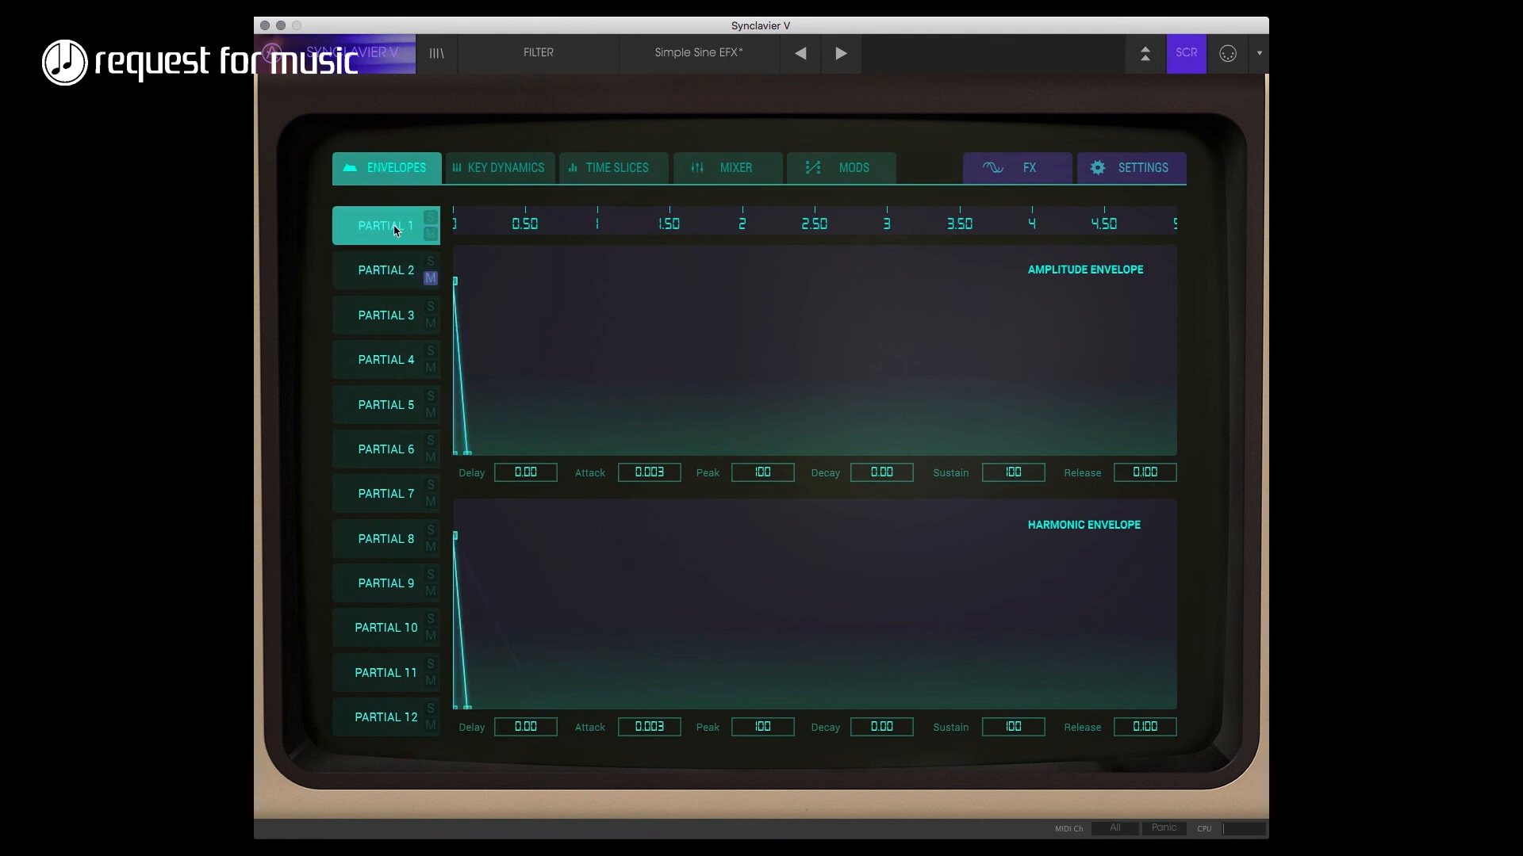
pyautogui.click(617, 168)
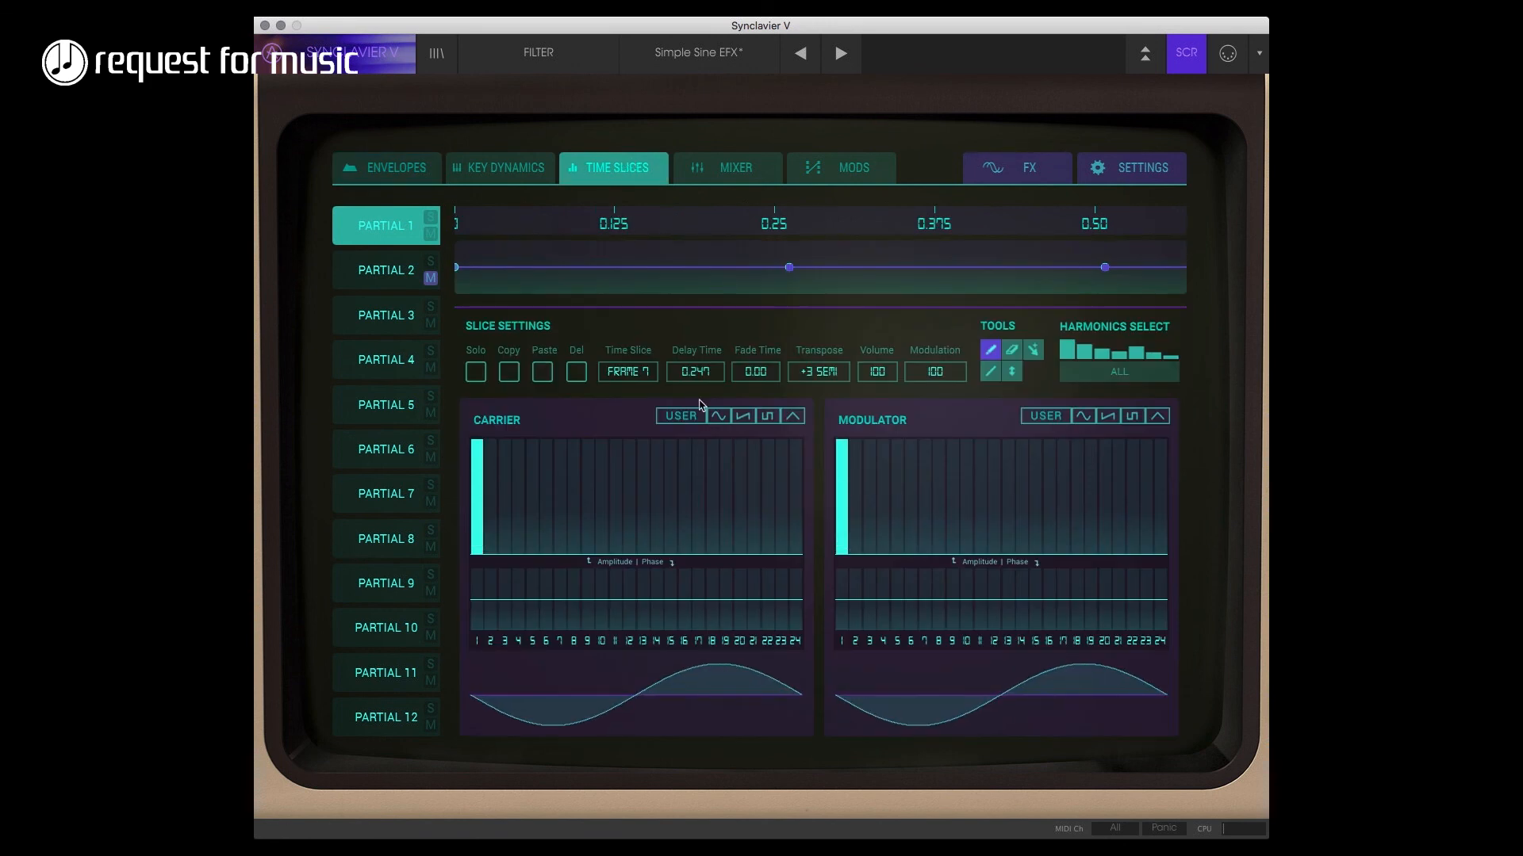
pyautogui.click(776, 270)
pyautogui.moveTo(790, 267); pyautogui.dragTo(762, 269)
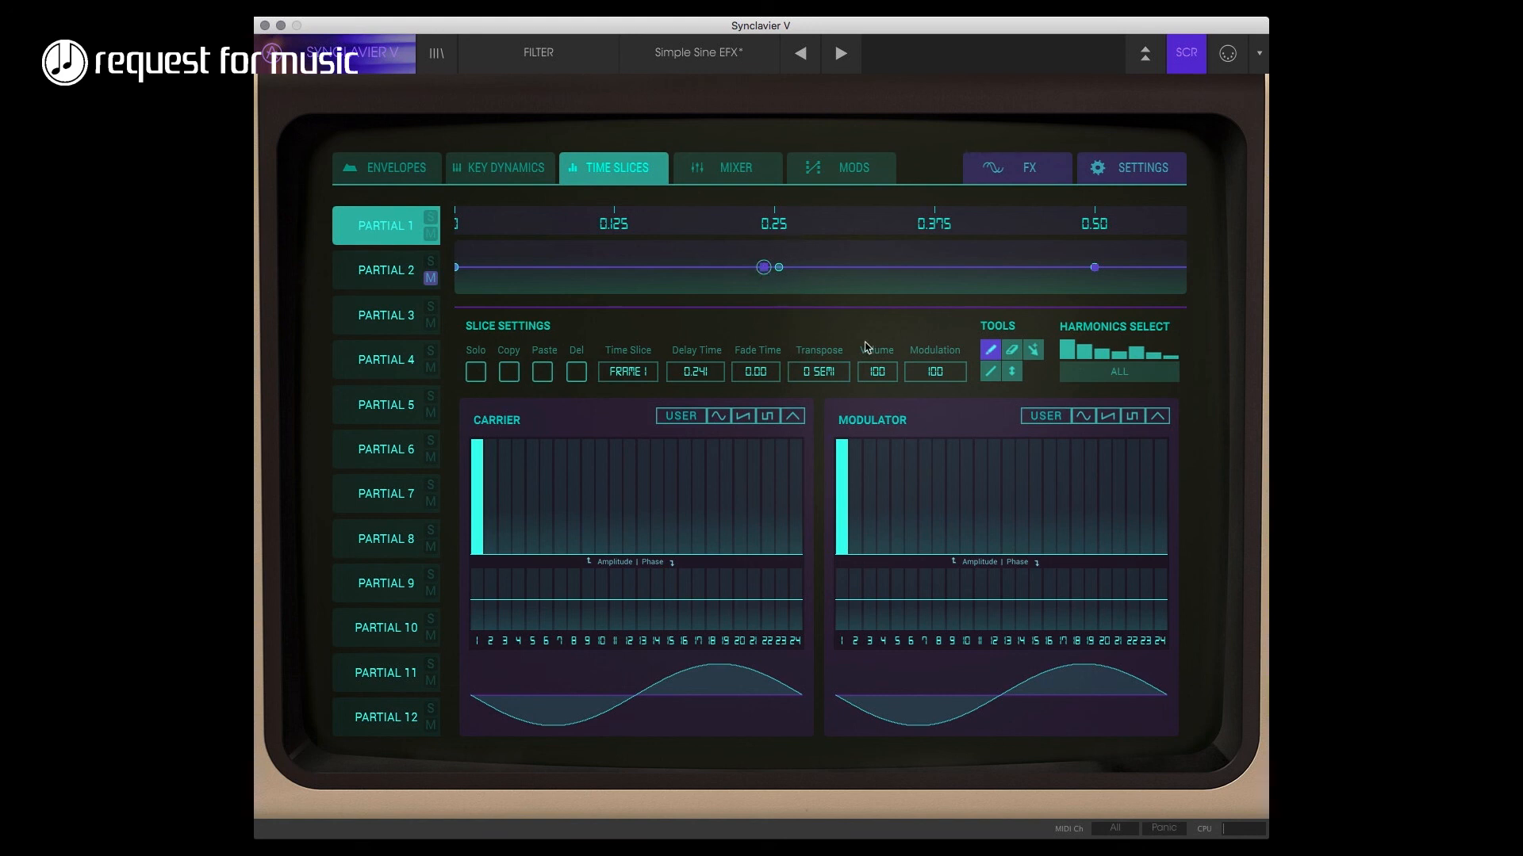
pyautogui.doubleClick(932, 367)
# - Set the sustain of Partial 1's harmonic envelope to 0 and its decay to 0.600
pyautogui.click(397, 170)
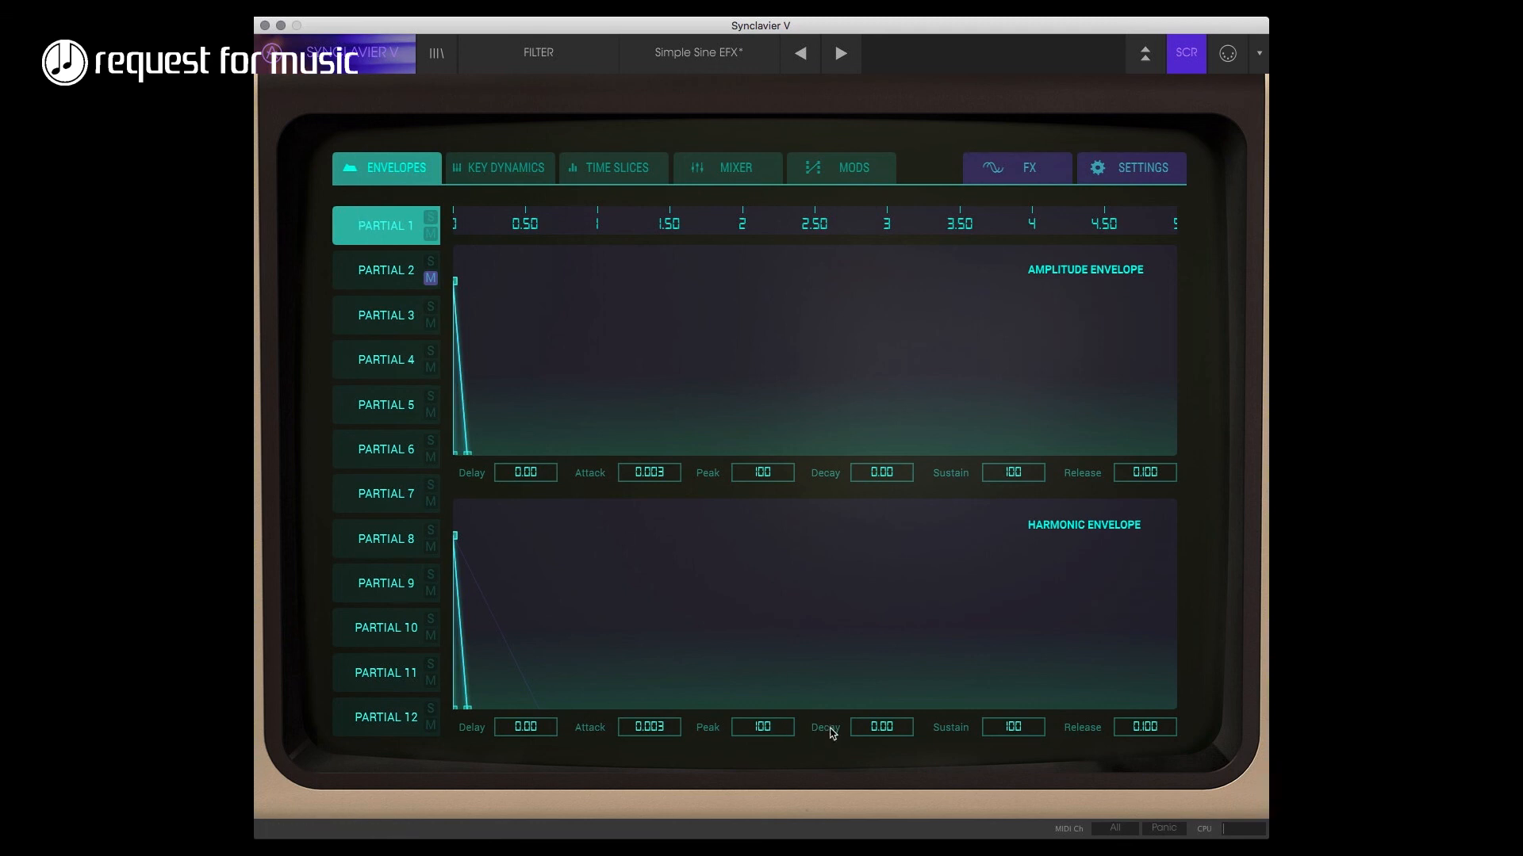
pyautogui.moveTo(1005, 726); pyautogui.dragTo(1006, 753)
pyautogui.moveTo(877, 722); pyautogui.dragTo(880, 622)
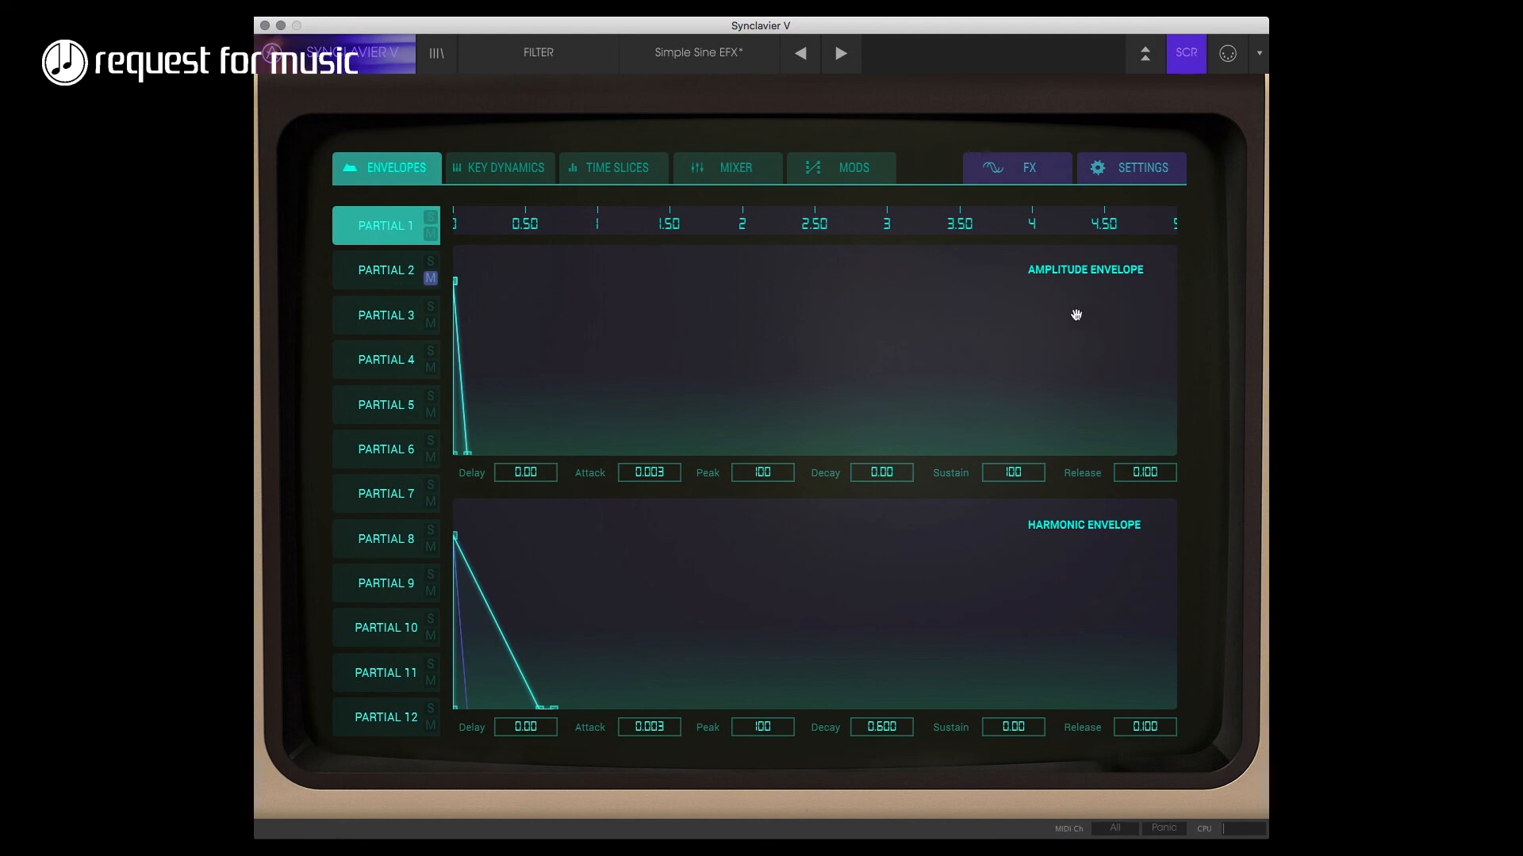
# - Return the sustain of Partial 1's harmonic envelope to 100
pyautogui.click(607, 172)
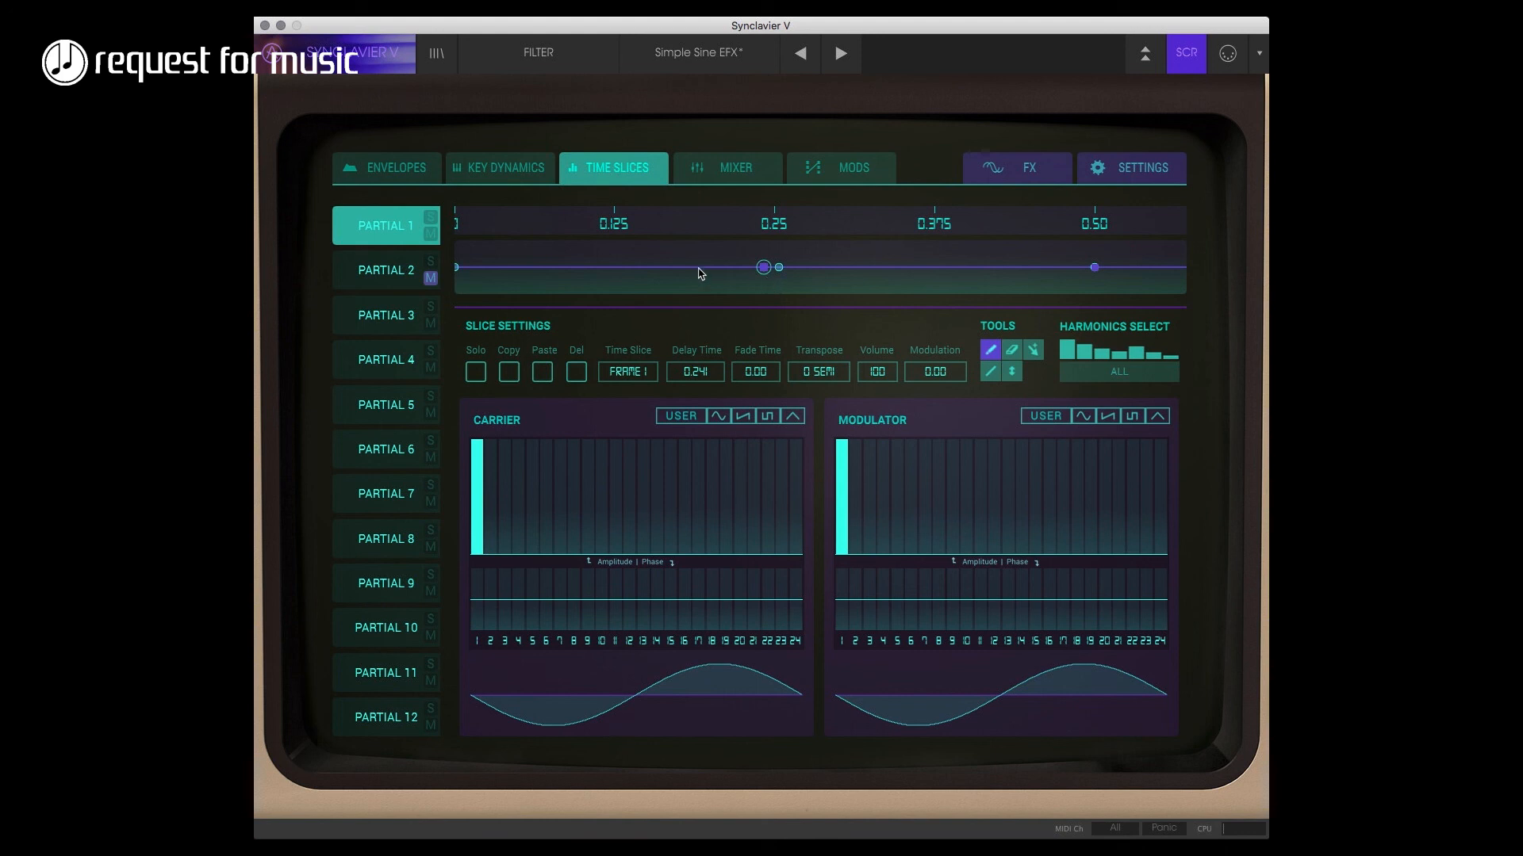
pyautogui.click(388, 170)
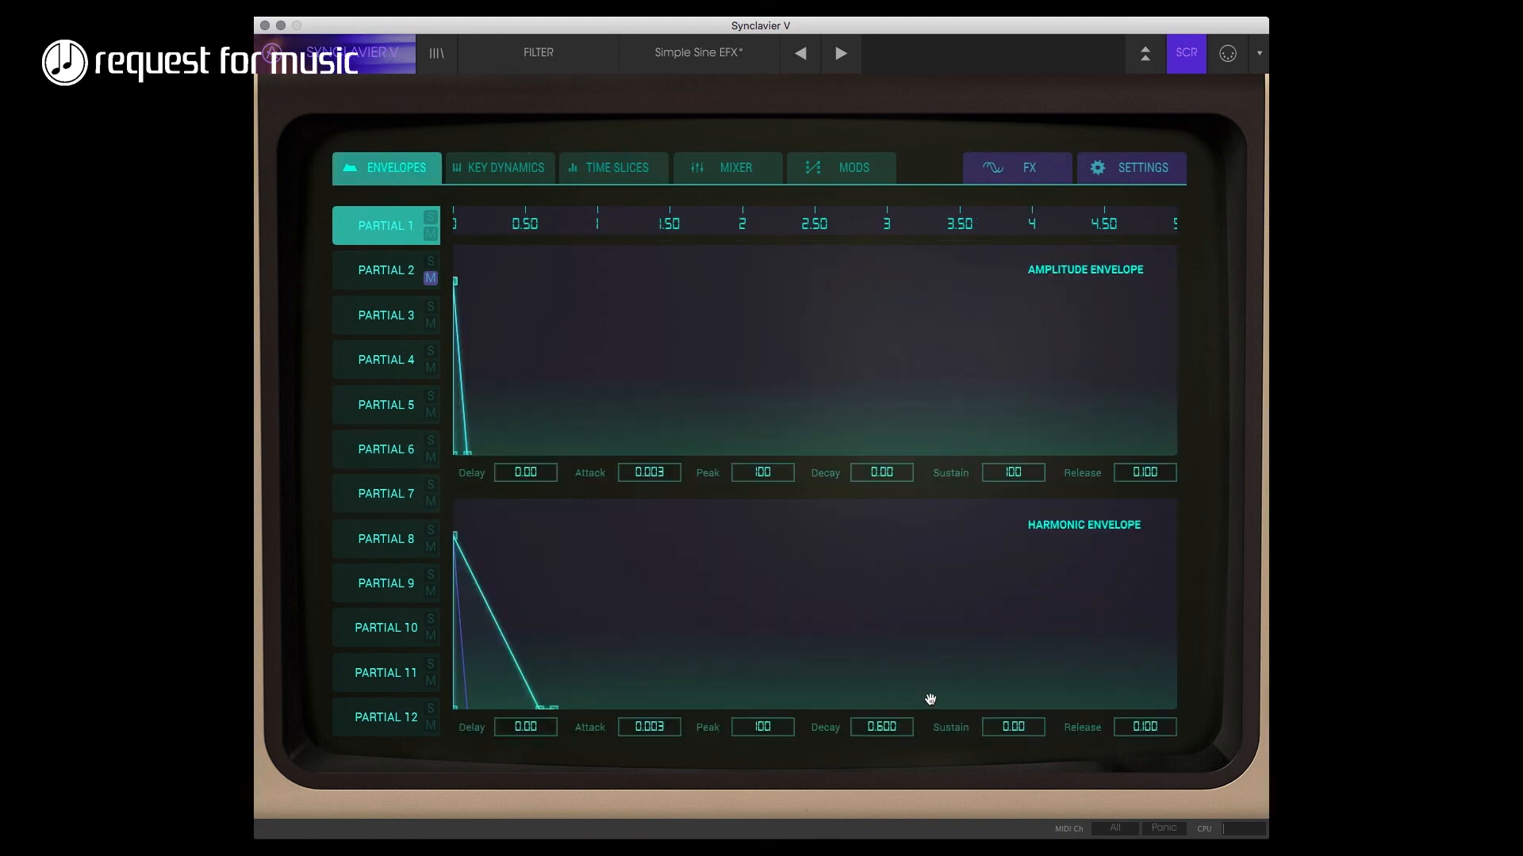
pyautogui.moveTo(1021, 727); pyautogui.dragTo(927, 294)
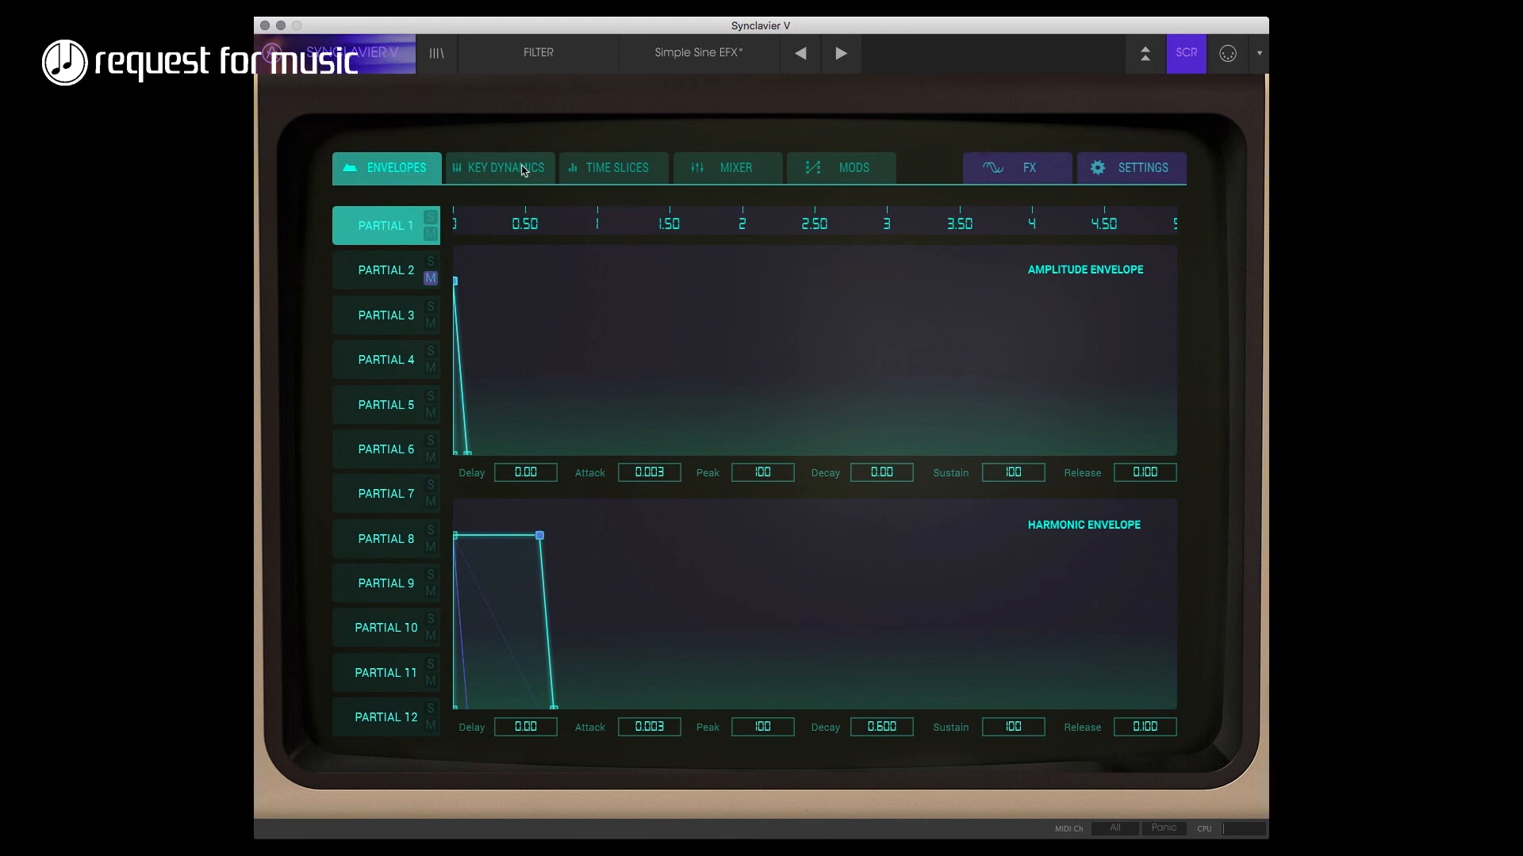
# - Move Frame 1 to a delay time of about 0.129 and give Frame 2 a fade time of about 0.123
pyautogui.click(648, 169)
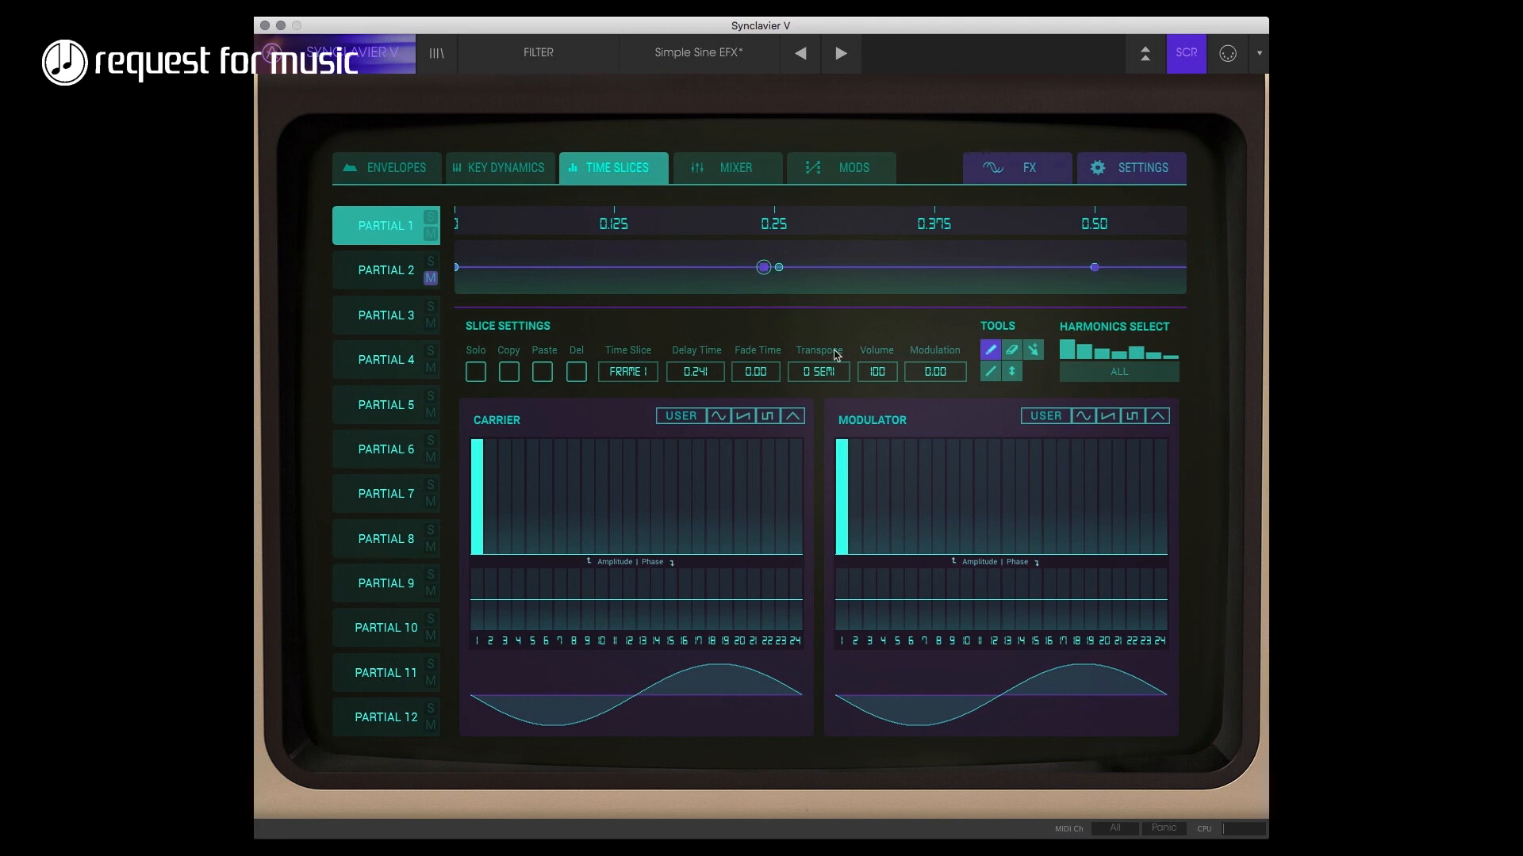
pyautogui.moveTo(872, 369); pyautogui.dragTo(887, 710)
pyautogui.moveTo(764, 268)
pyautogui.mouseDown()
pyautogui.moveTo(620, 294)
pyautogui.moveTo(778, 262)
pyautogui.mouseUp()
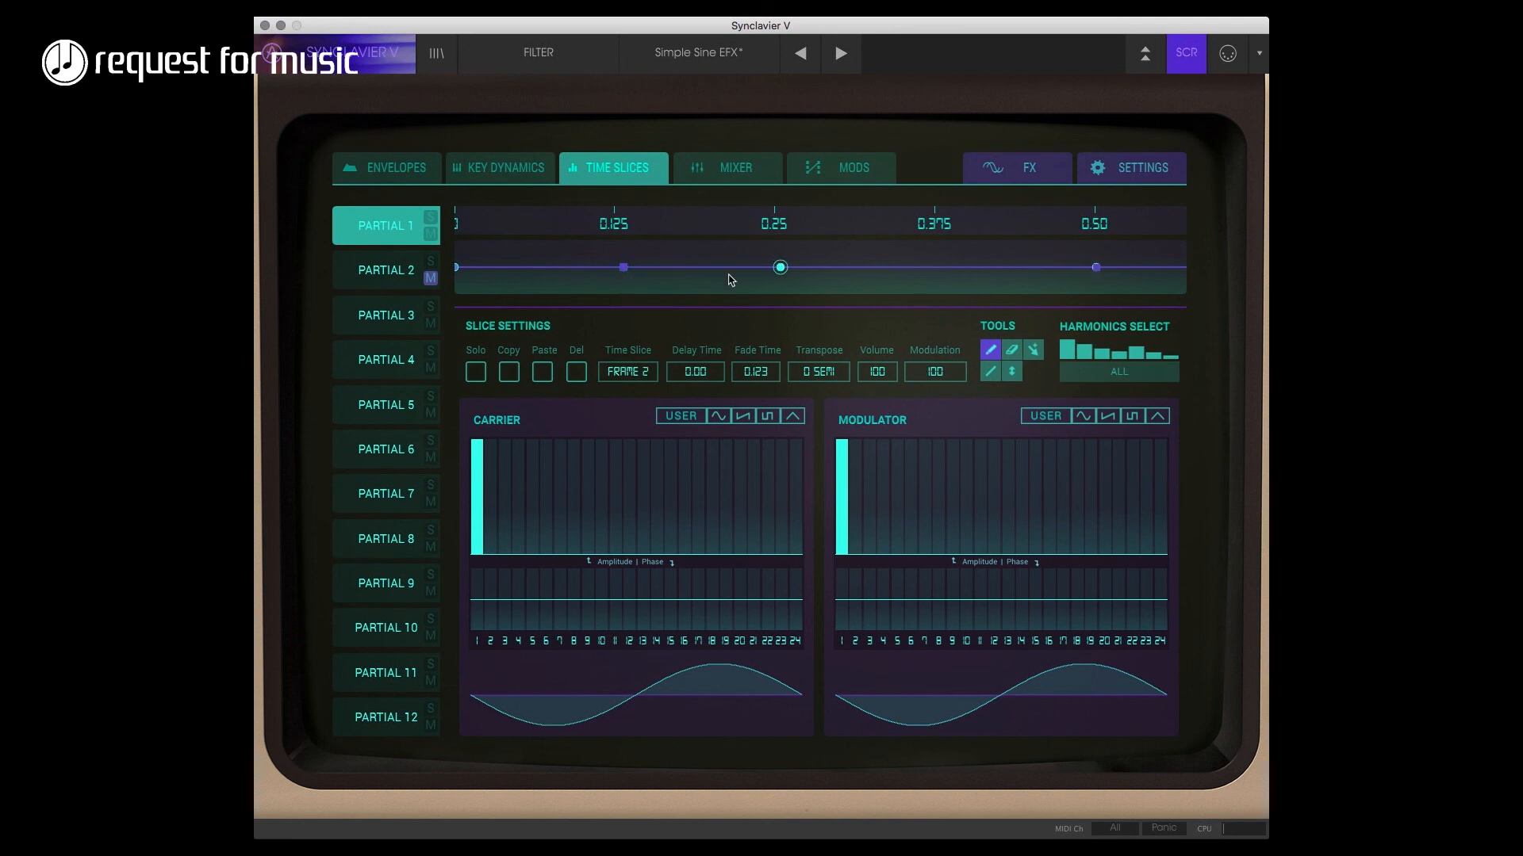
pyautogui.click(621, 268)
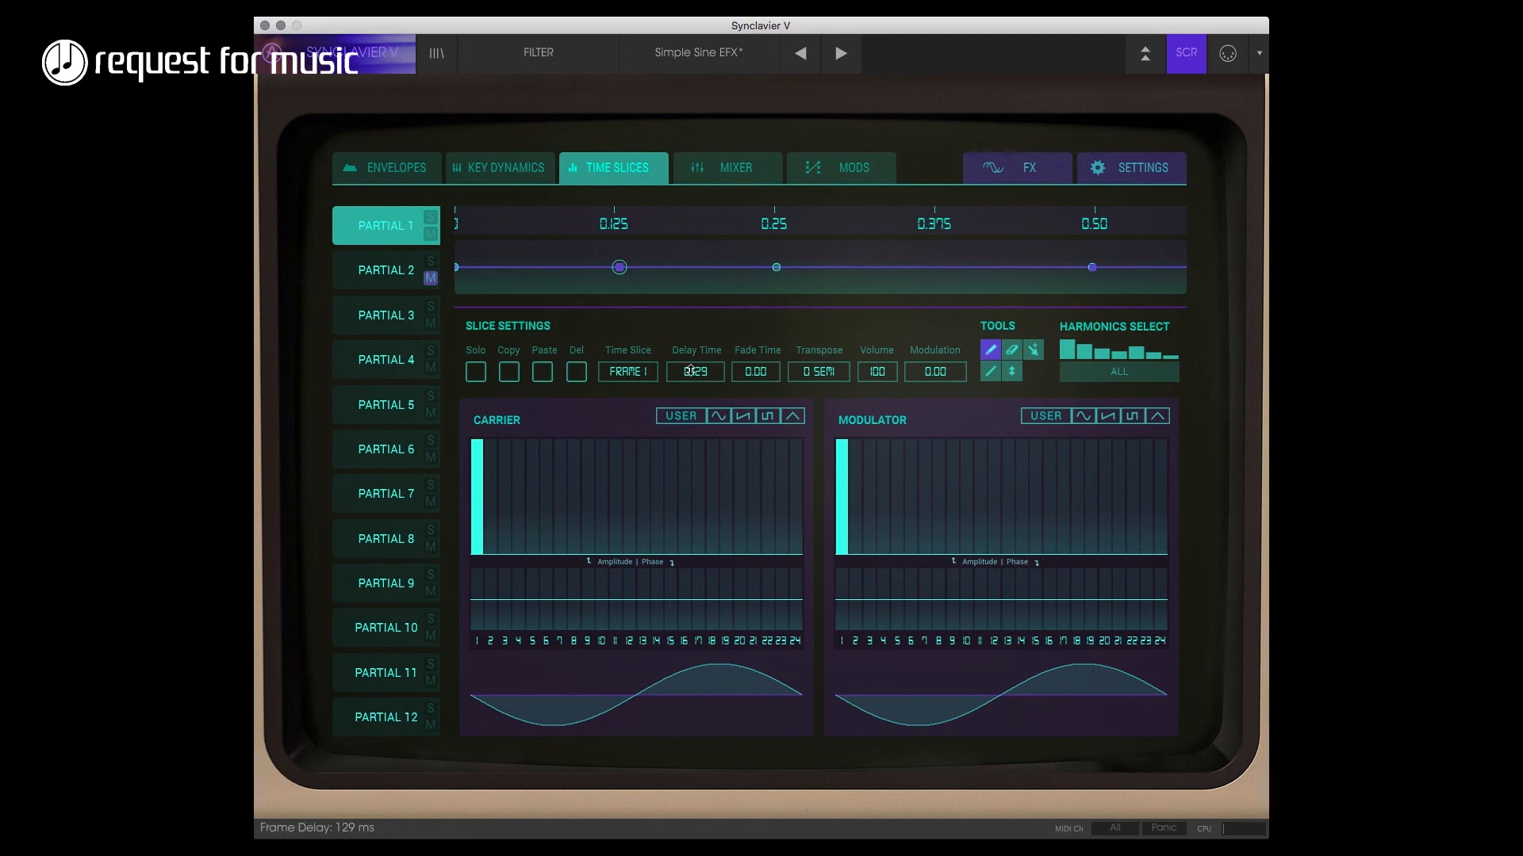
# - Set Frame 2's delay time to about 0.120 and its fade time to 0
pyautogui.click(777, 267)
pyautogui.moveTo(704, 366); pyautogui.dragTo(739, 304)
pyautogui.moveTo(757, 370); pyautogui.dragTo(768, 461)
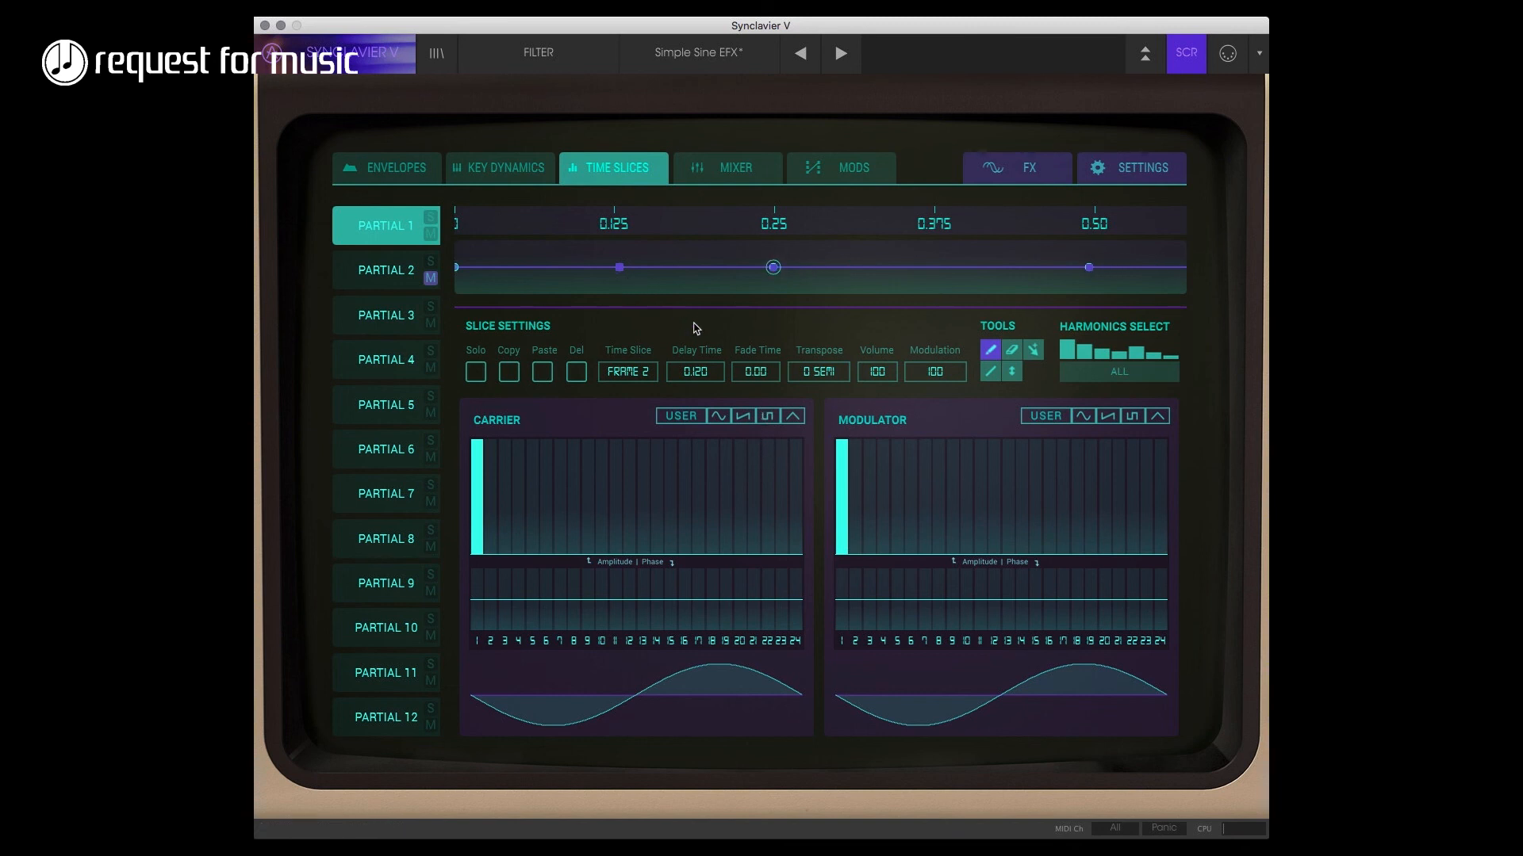
# - Try Frame 1 at a delay time of about 0.201, then move it back to about 0.125
pyautogui.click(619, 267)
pyautogui.moveTo(621, 268); pyautogui.dragTo(712, 268)
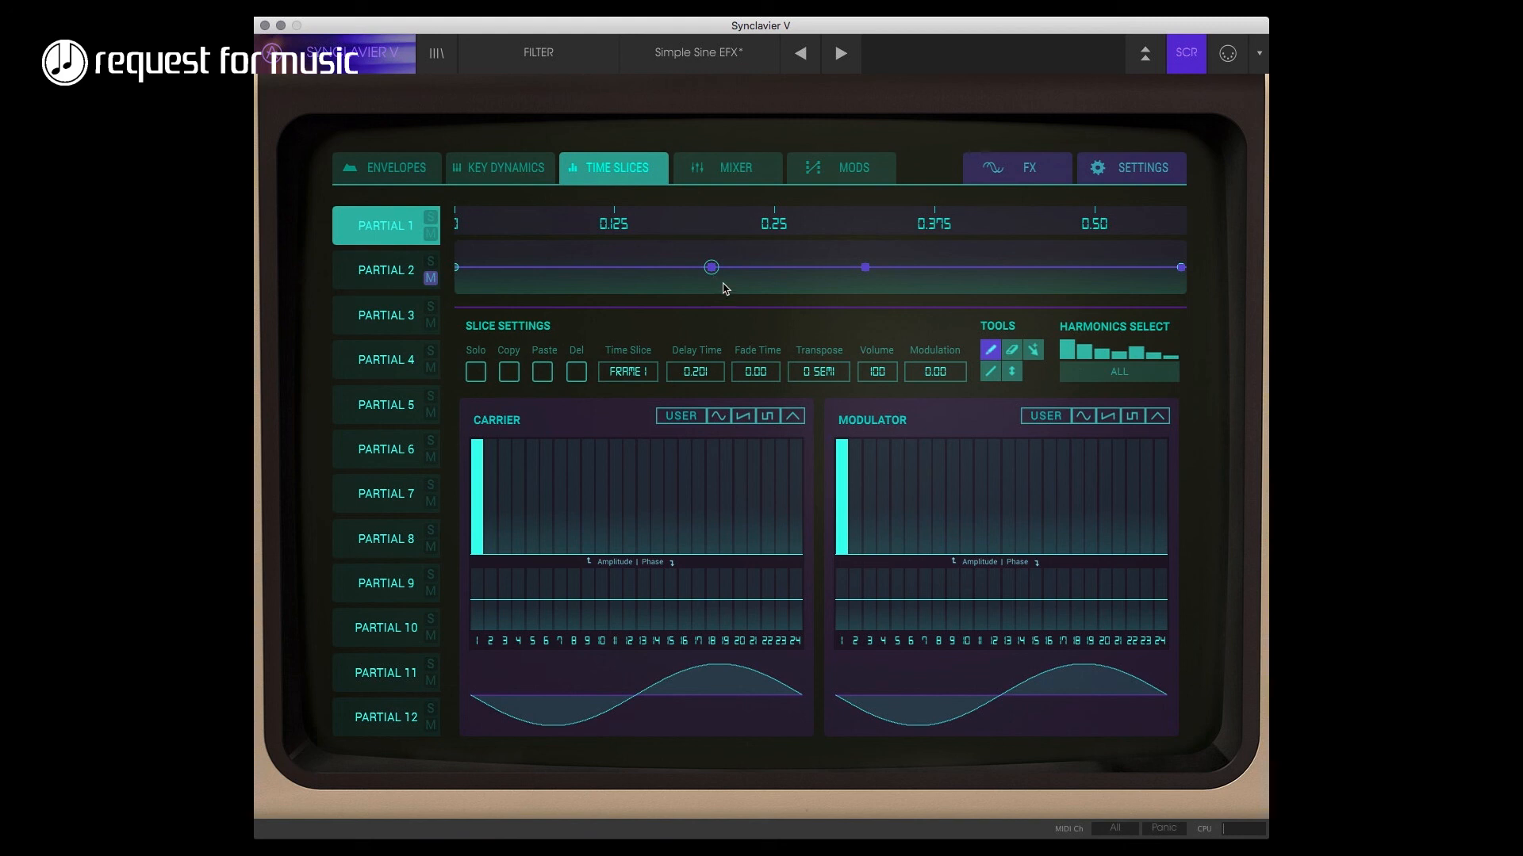
pyautogui.moveTo(712, 266); pyautogui.dragTo(620, 270)
# - Give the basic partial and Frame 2 of Partial 1 a sawtooth carrier waveform
pyautogui.click(458, 268)
pyautogui.click(618, 267)
pyautogui.click(455, 267)
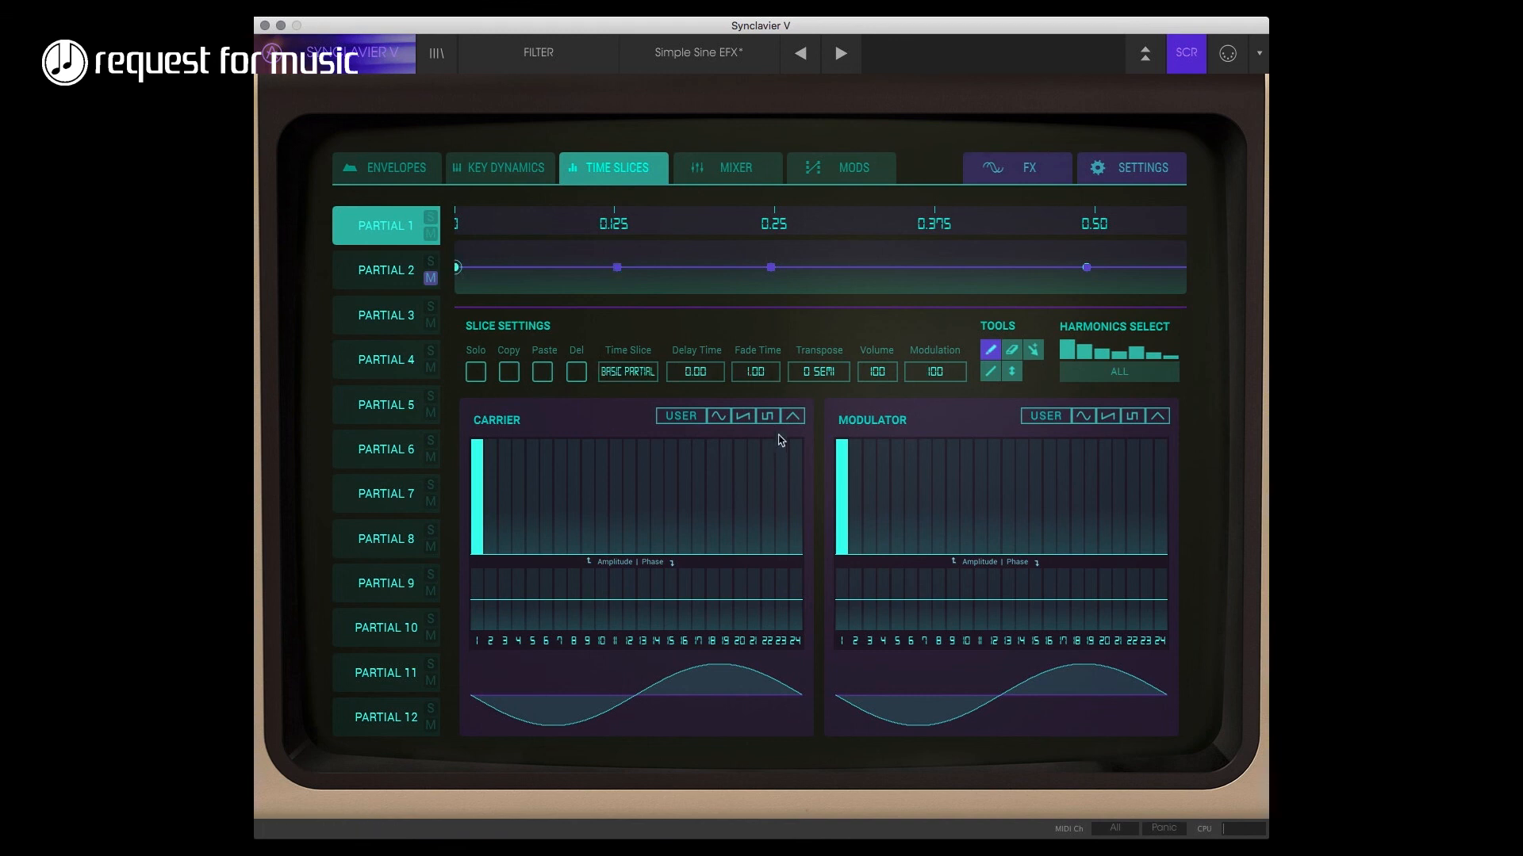
pyautogui.click(745, 416)
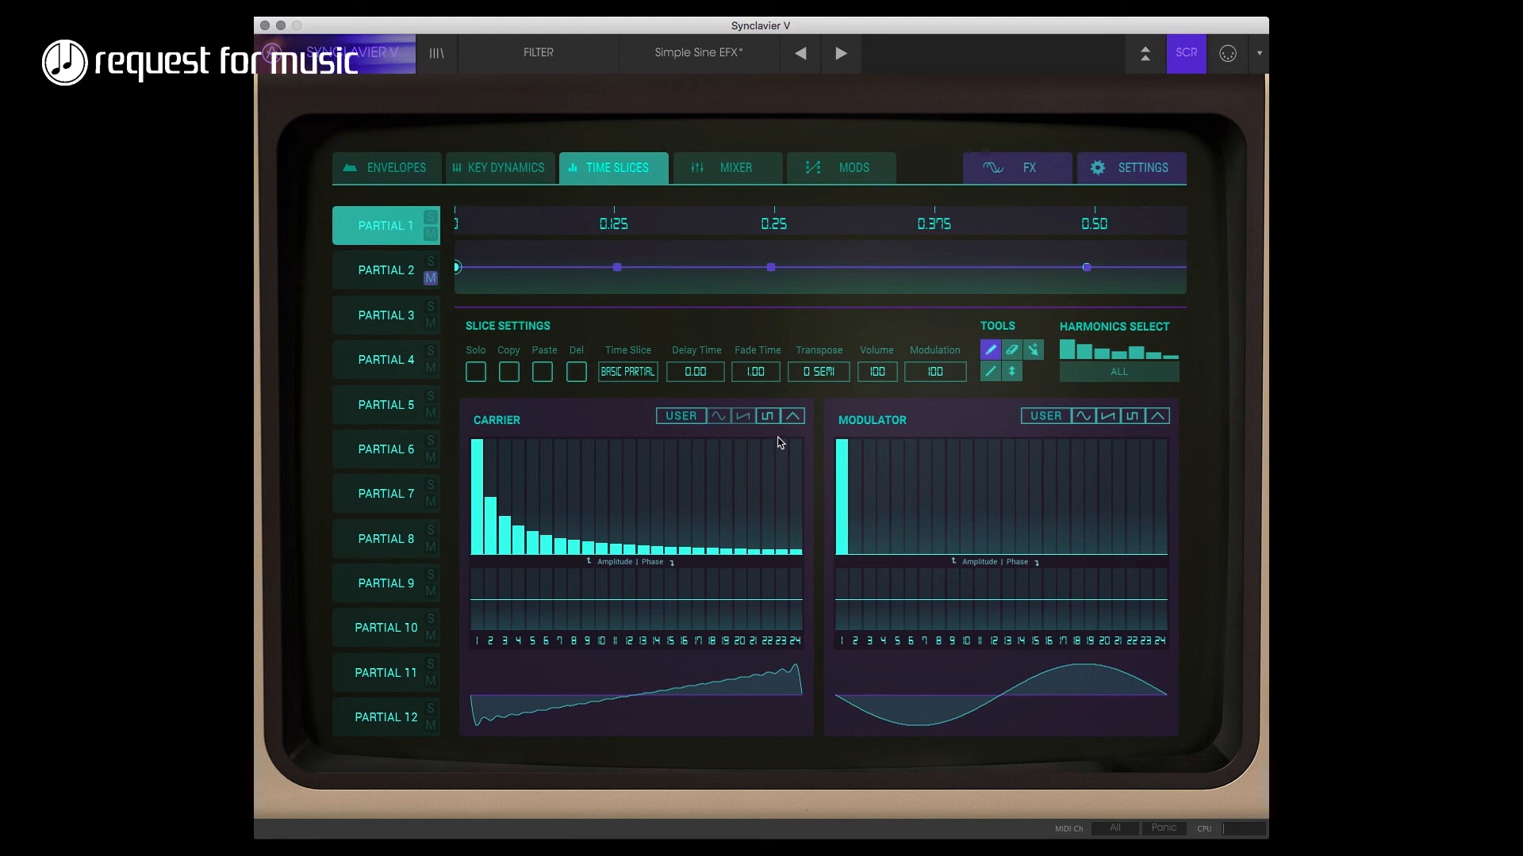
pyautogui.click(770, 267)
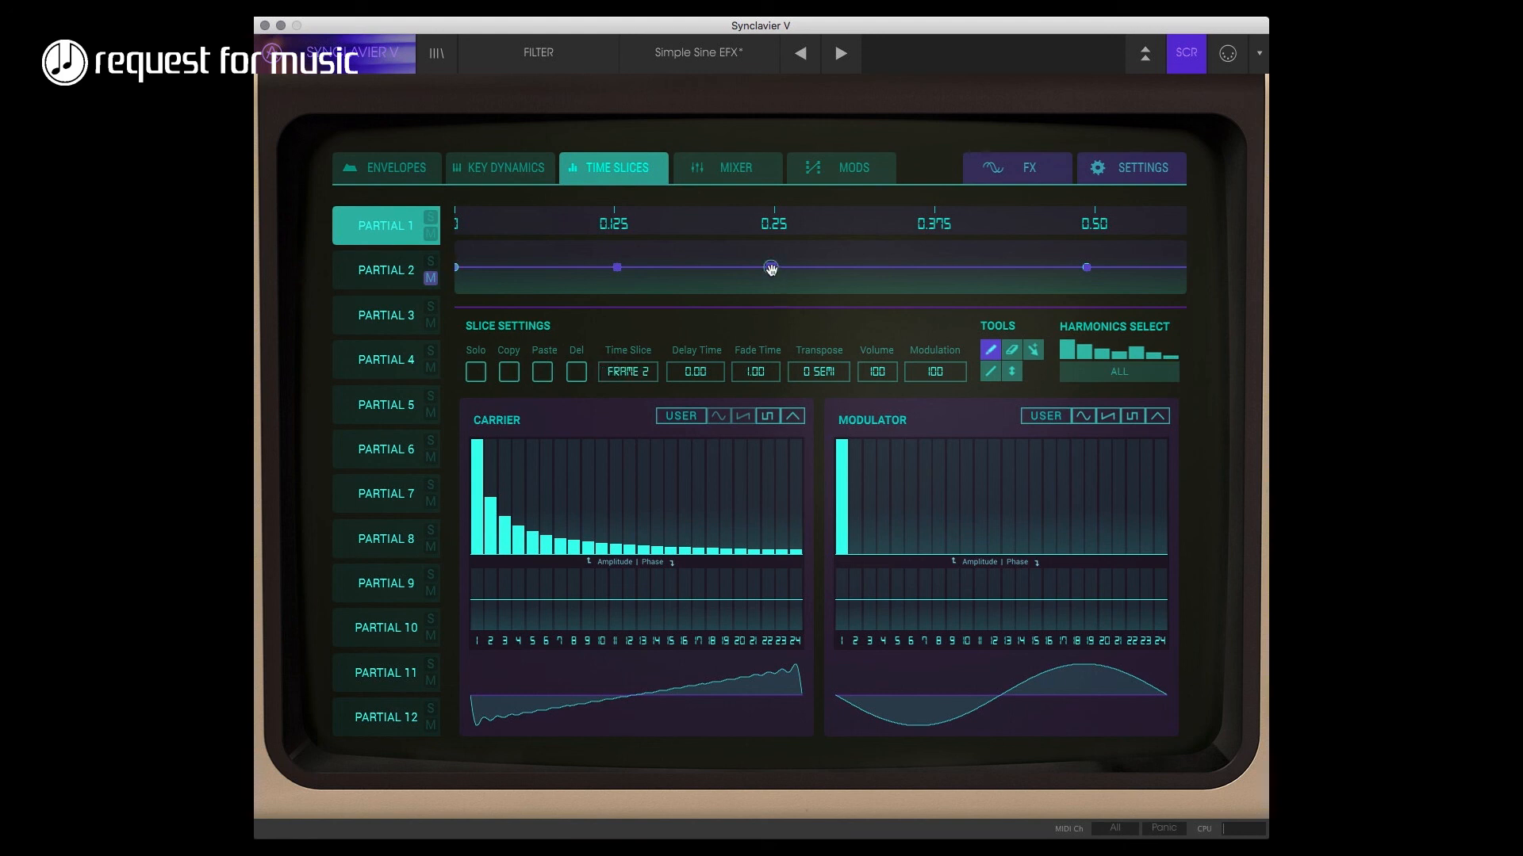
pyautogui.click(740, 418)
# - Move Frame 1 to a delay time of about 0.213 and put Frame 2 back at about 0.25 on the timeline
pyautogui.click(617, 267)
pyautogui.moveTo(617, 268); pyautogui.dragTo(728, 269)
pyautogui.click(880, 267)
pyautogui.moveTo(880, 267); pyautogui.dragTo(777, 268)
# - Copy Frame 1 and paste it into a new time slice just before 0.50, at a delay time of about 0.207
pyautogui.click(724, 268)
pyautogui.click(508, 371)
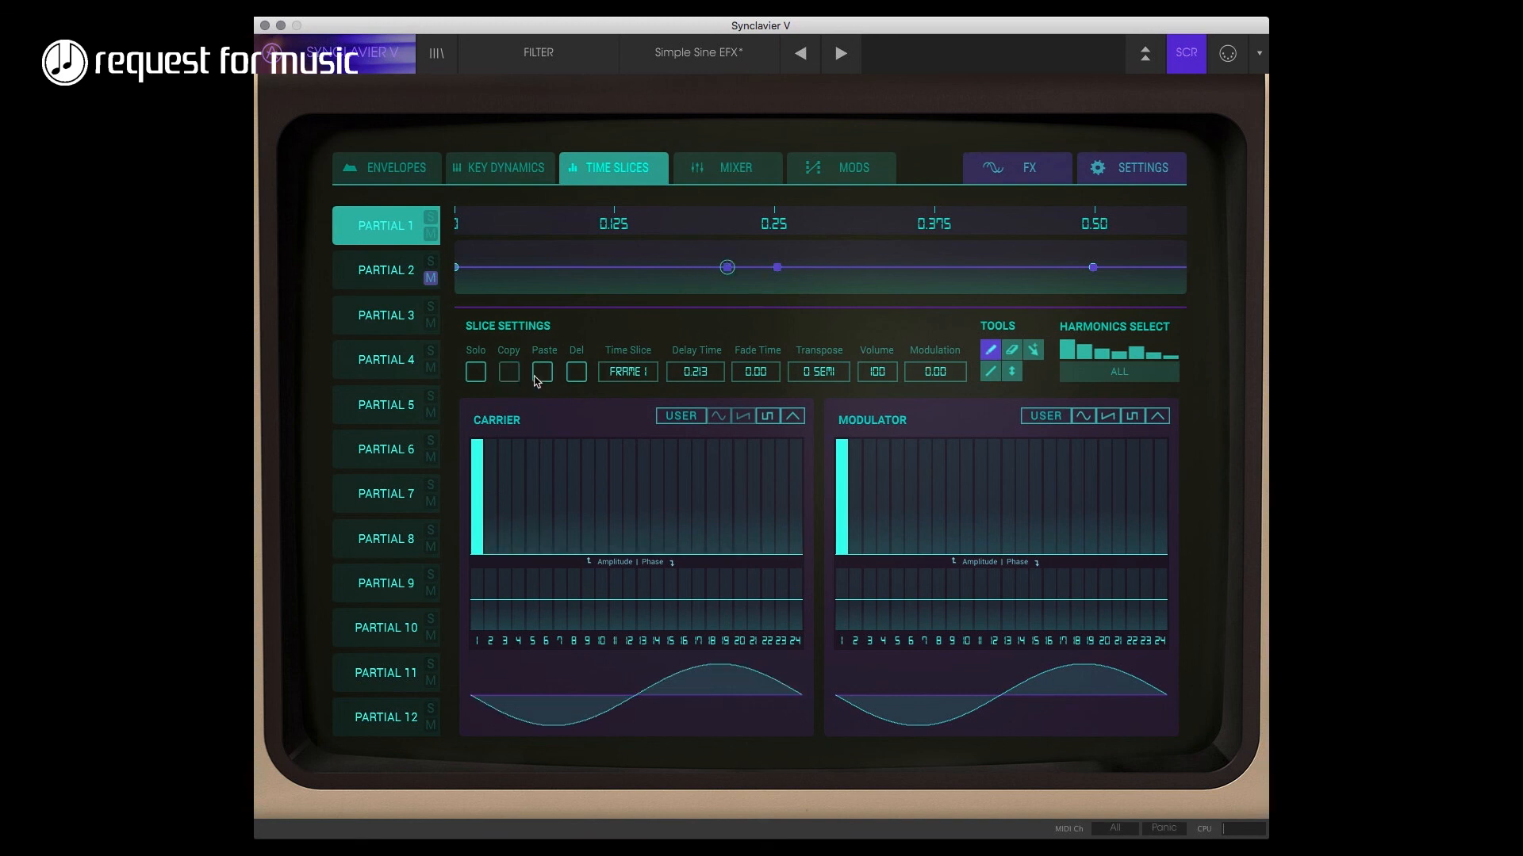
pyautogui.click(1043, 267)
pyautogui.click(544, 372)
# - Add a time slice just before 0.75 on the timeline and paste Frame 1's copied settings into it
pyautogui.moveTo(945, 213); pyautogui.dragTo(536, 248)
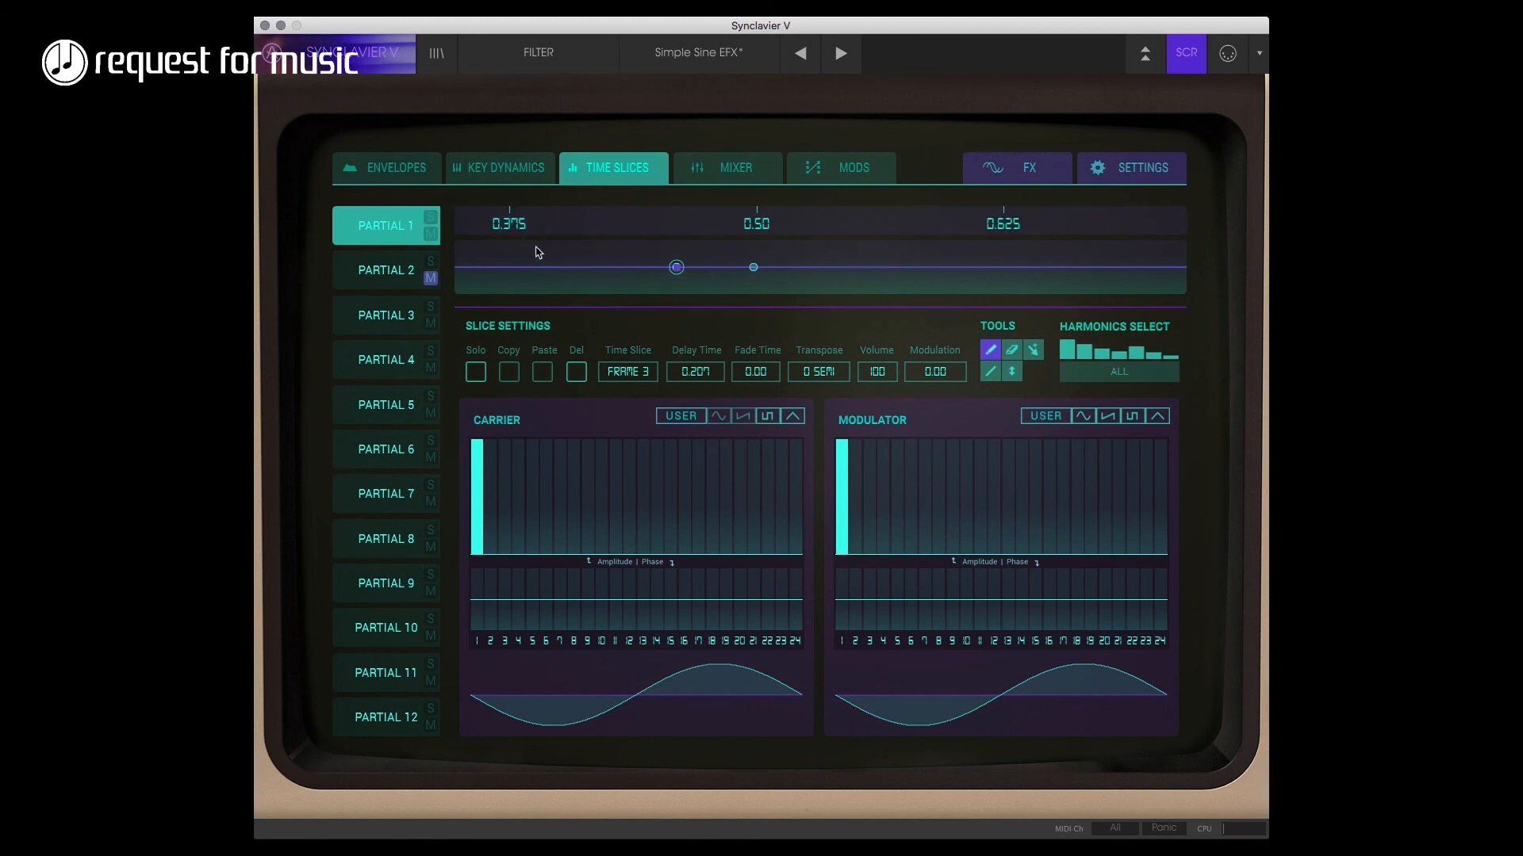
pyautogui.moveTo(895, 209); pyautogui.dragTo(1029, 251)
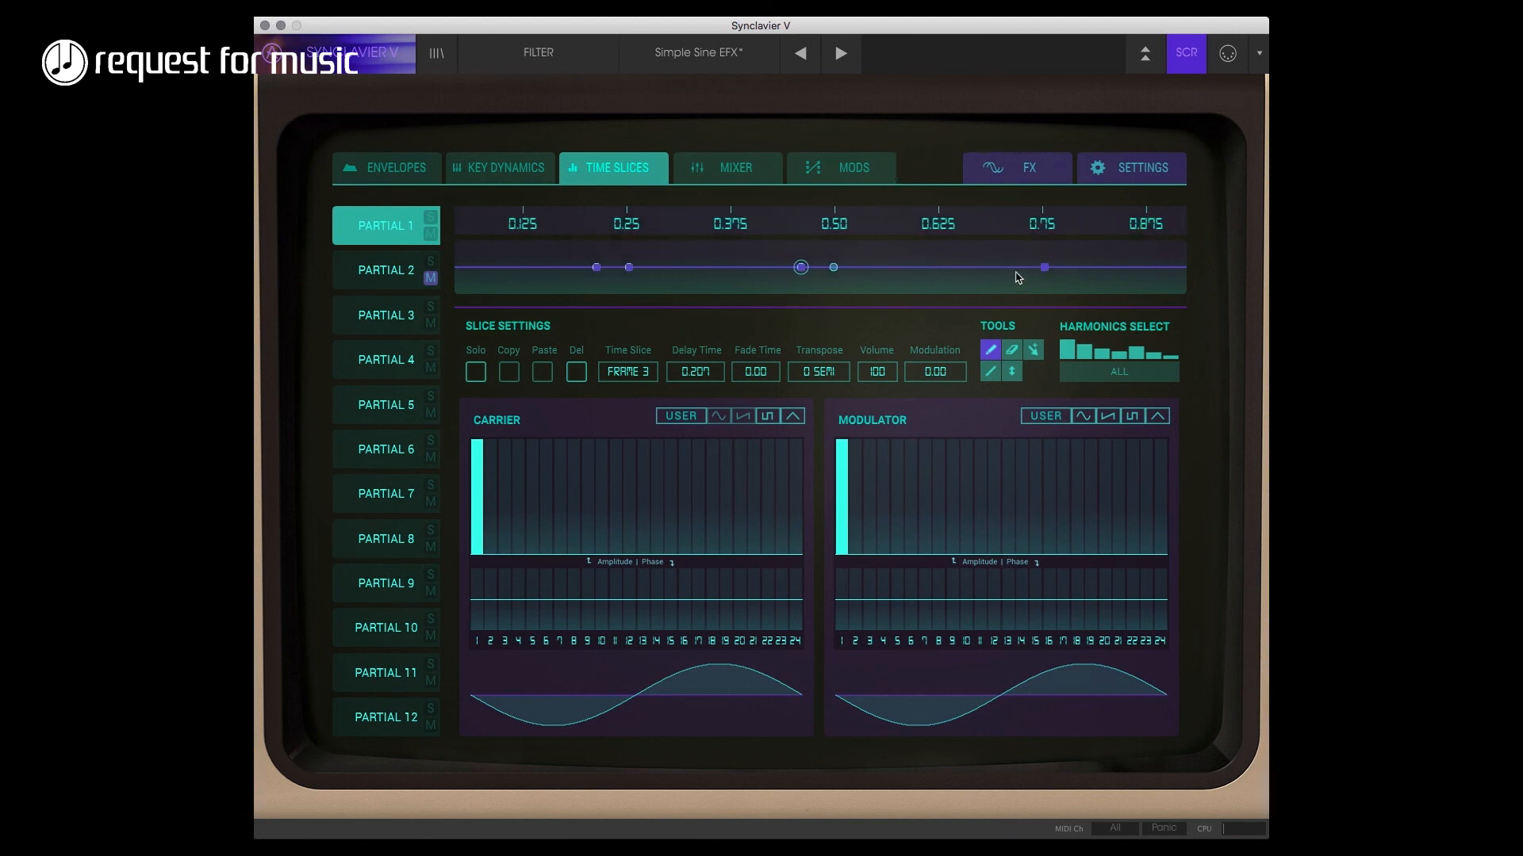
pyautogui.click(1019, 270)
pyautogui.click(542, 374)
pyautogui.click(801, 267)
# - Add time slices just before 1 and 1.25 with the copied zero-modulation settings, the latter at a delay time of about 0.229
pyautogui.moveTo(1083, 222); pyautogui.dragTo(875, 278)
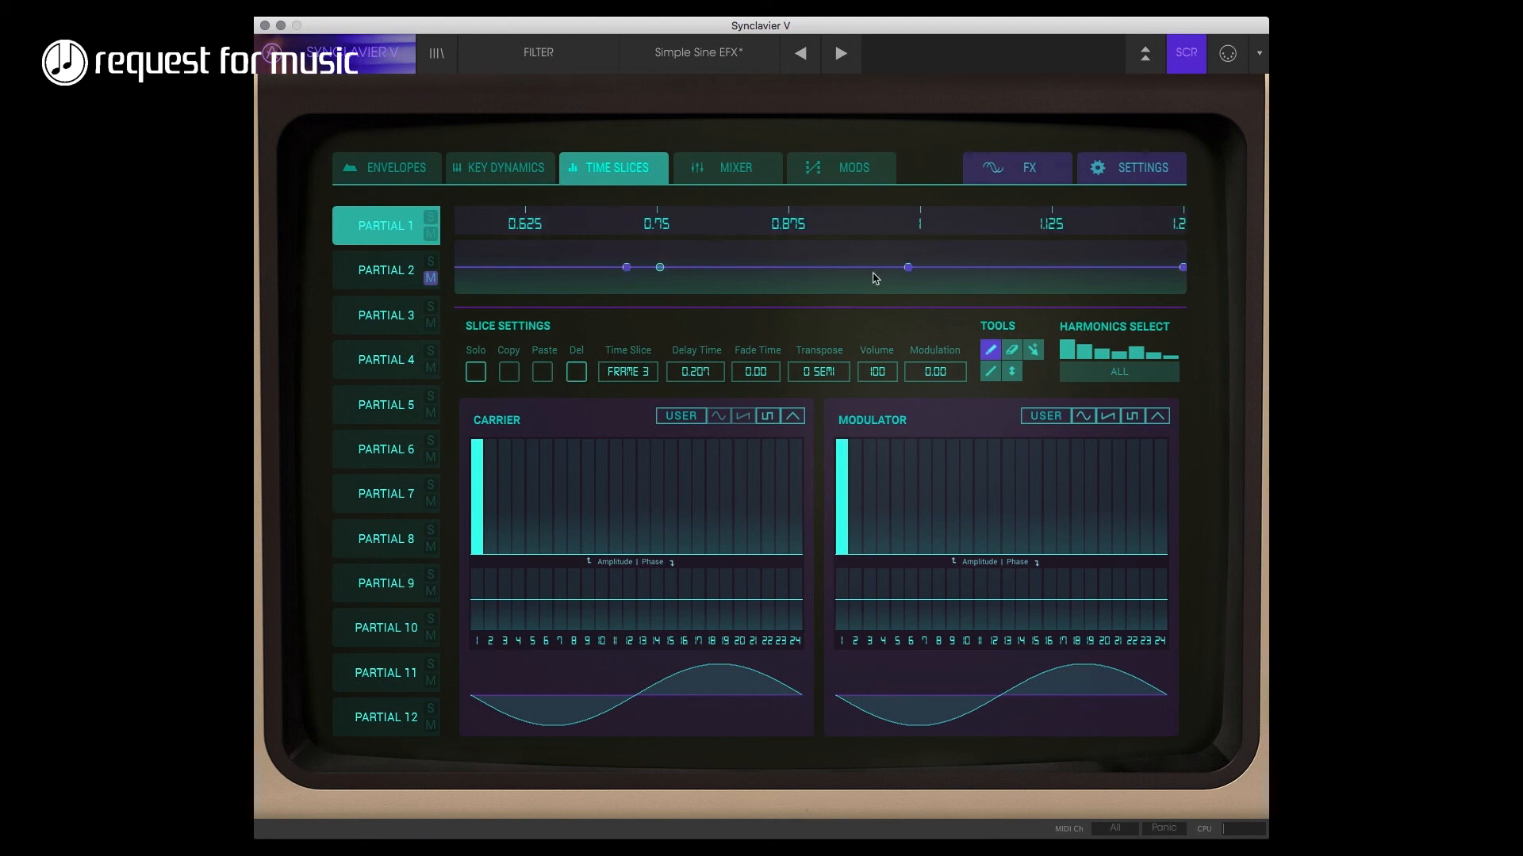
pyautogui.click(878, 272)
pyautogui.click(1149, 267)
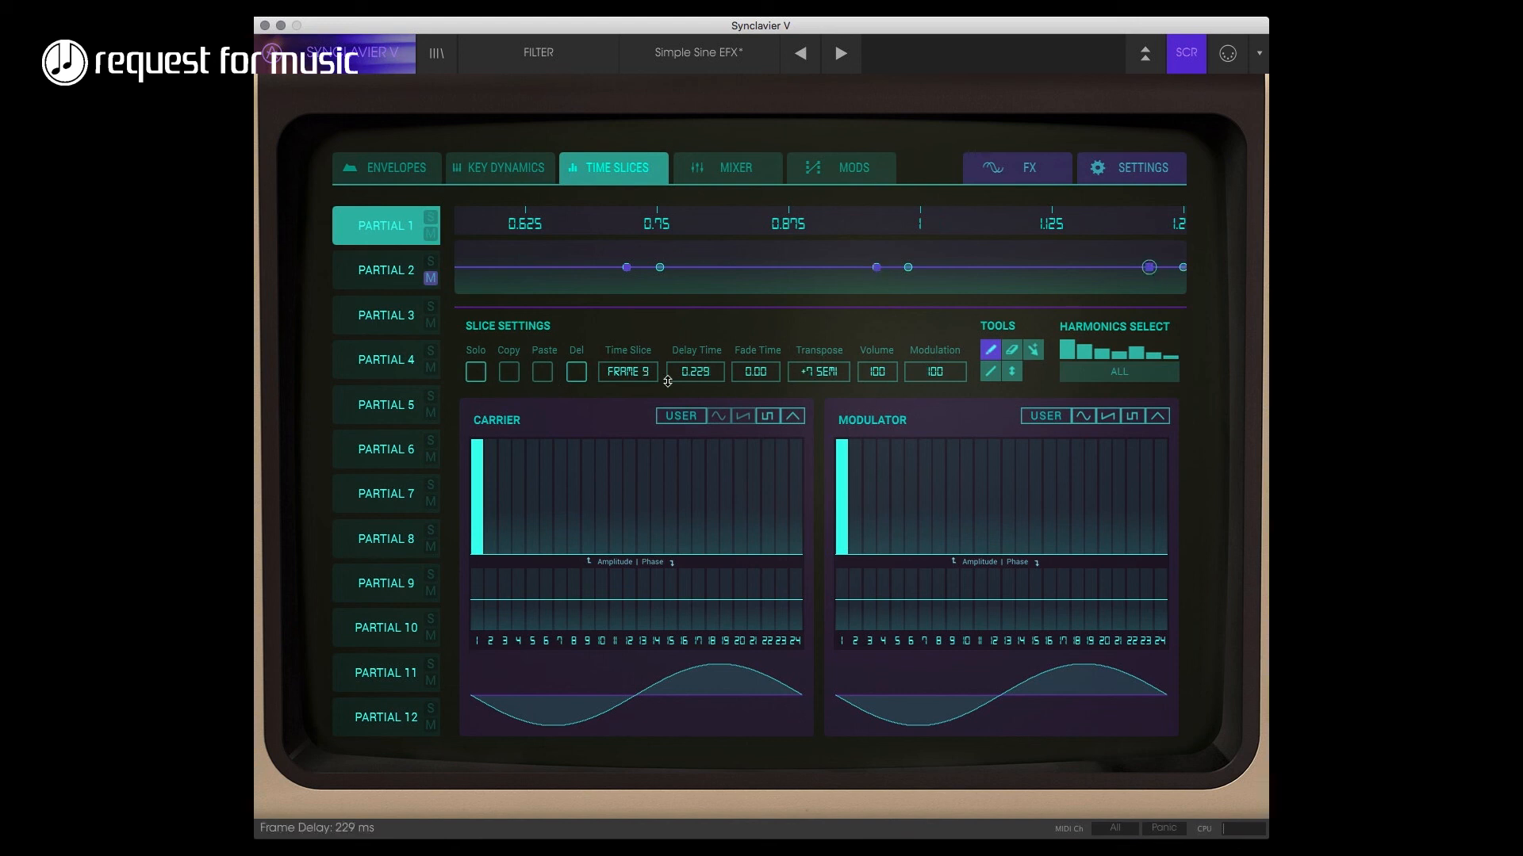
pyautogui.click(543, 378)
# - Add time slices just before 1.50 and 1.75 and paste the copied settings, with delay times of about 0.228 and 0.227
pyautogui.moveTo(971, 225); pyautogui.dragTo(611, 246)
pyautogui.click(1057, 267)
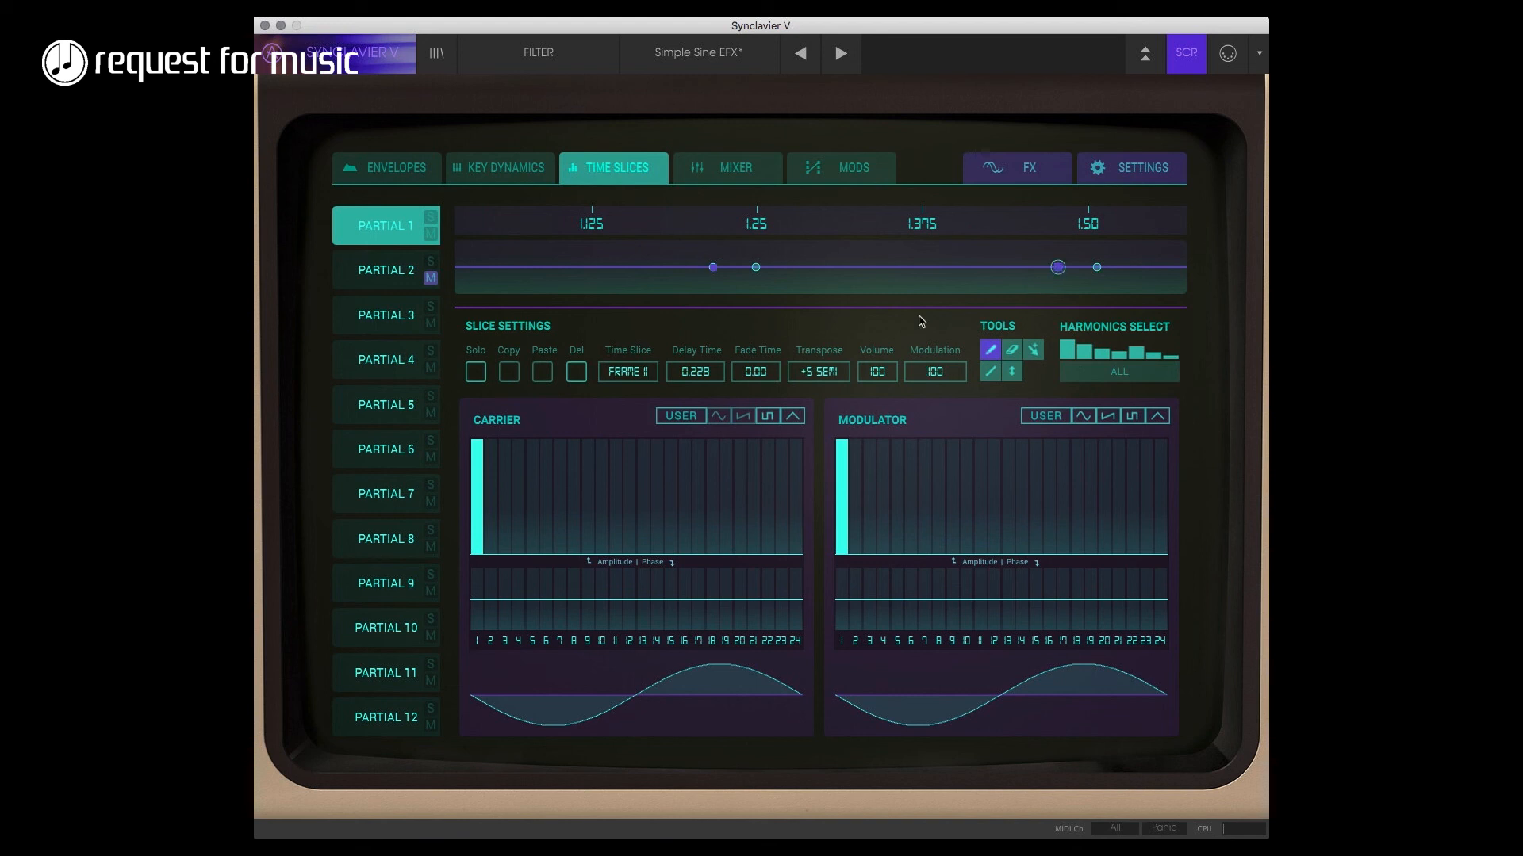
pyautogui.click(539, 382)
pyautogui.moveTo(1127, 210); pyautogui.dragTo(748, 265)
pyautogui.click(942, 267)
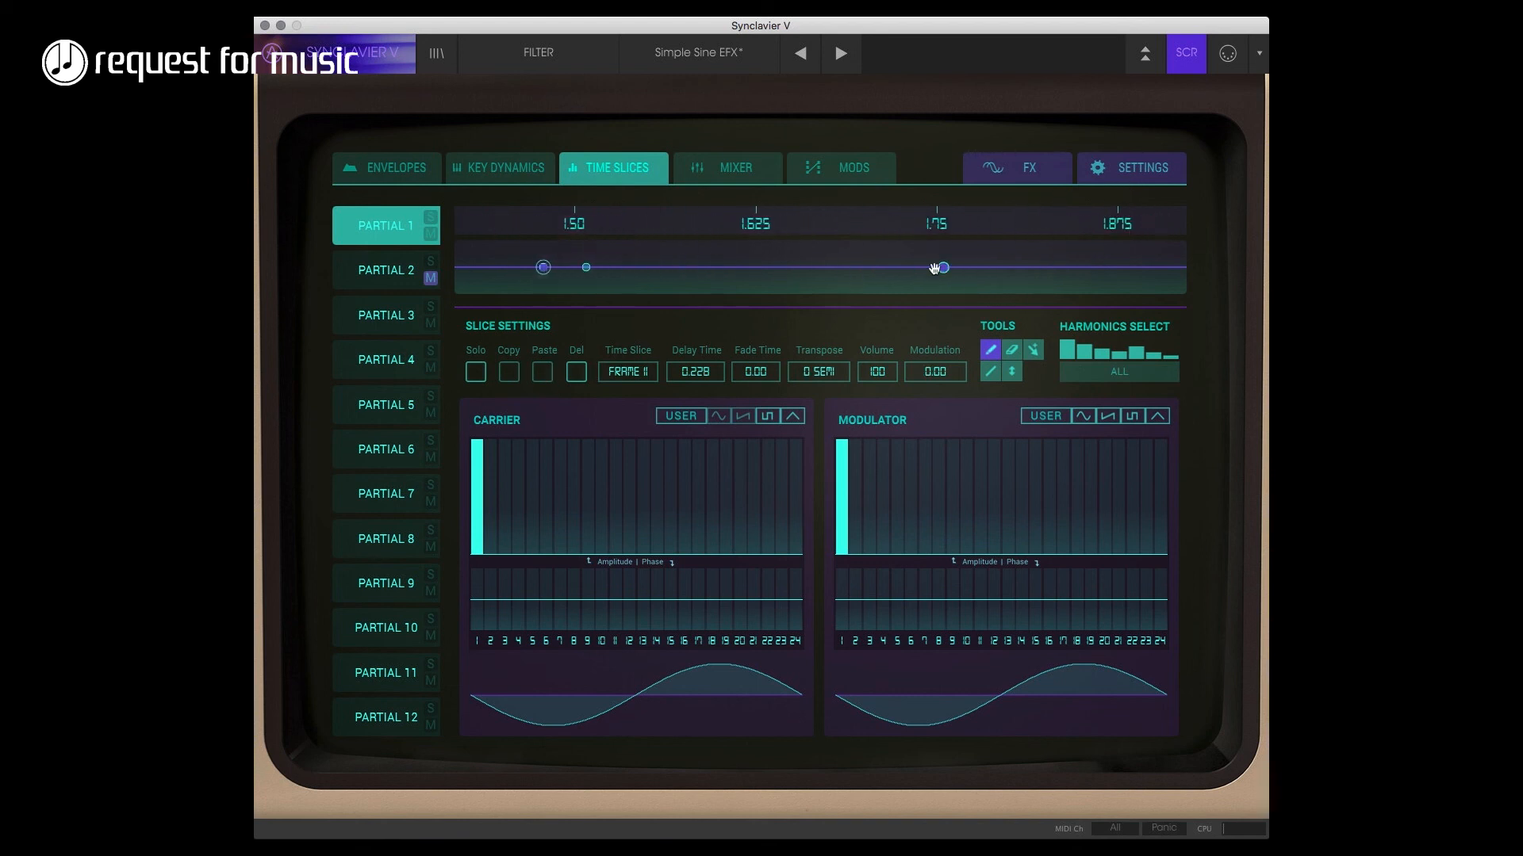
pyautogui.click(916, 267)
pyautogui.click(543, 372)
pyautogui.moveTo(639, 217); pyautogui.dragTo(1077, 156)
pyautogui.moveTo(781, 226); pyautogui.dragTo(822, 217)
pyautogui.moveTo(566, 230); pyautogui.dragTo(769, 217)
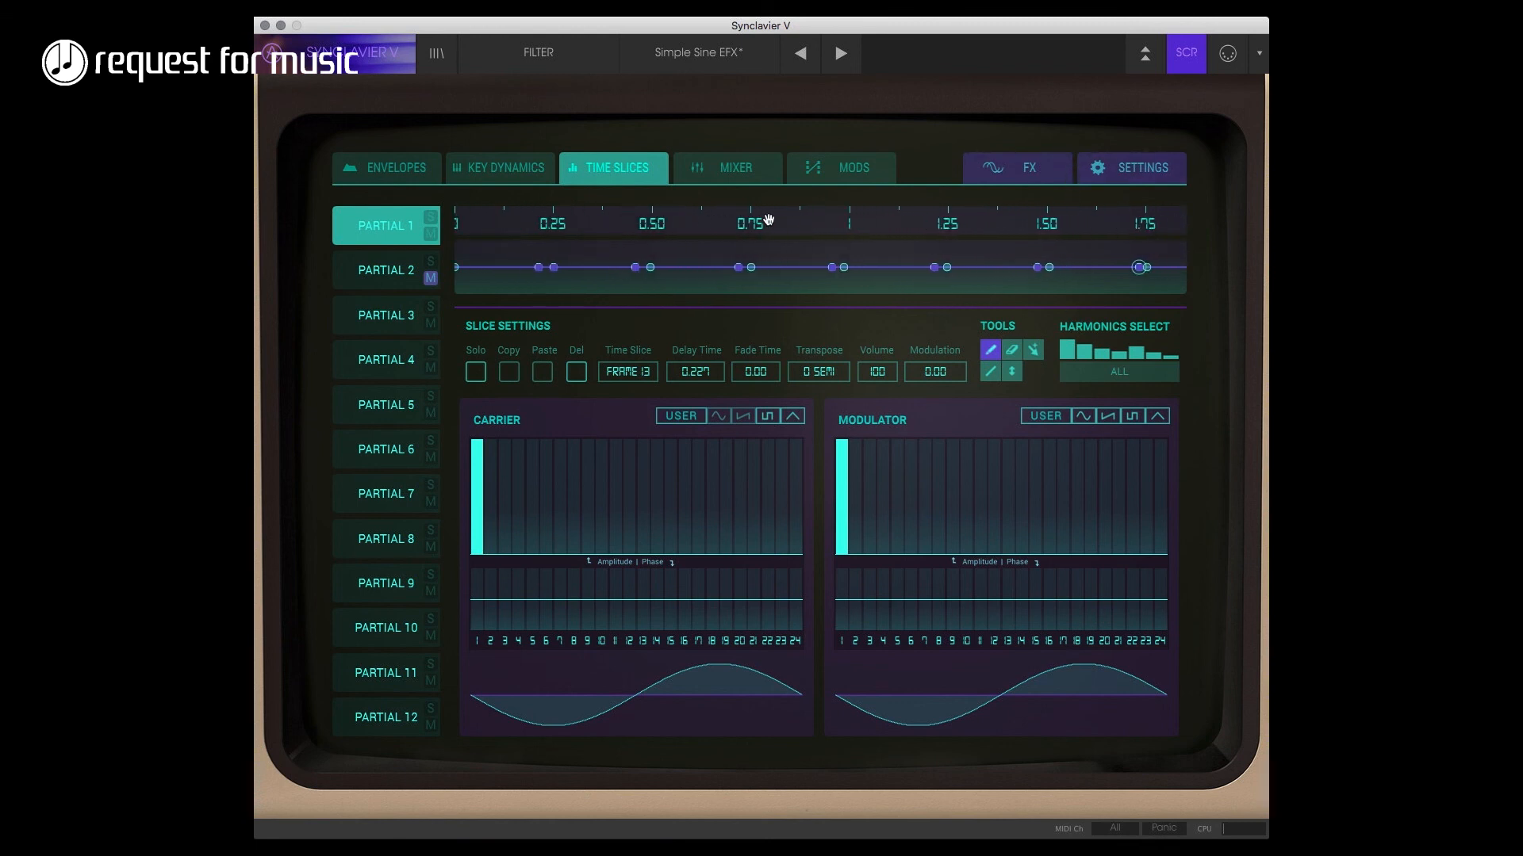
# - Give the main time slices at 0.50, 0.75 and 1 a sawtooth carrier waveform
pyautogui.click(650, 268)
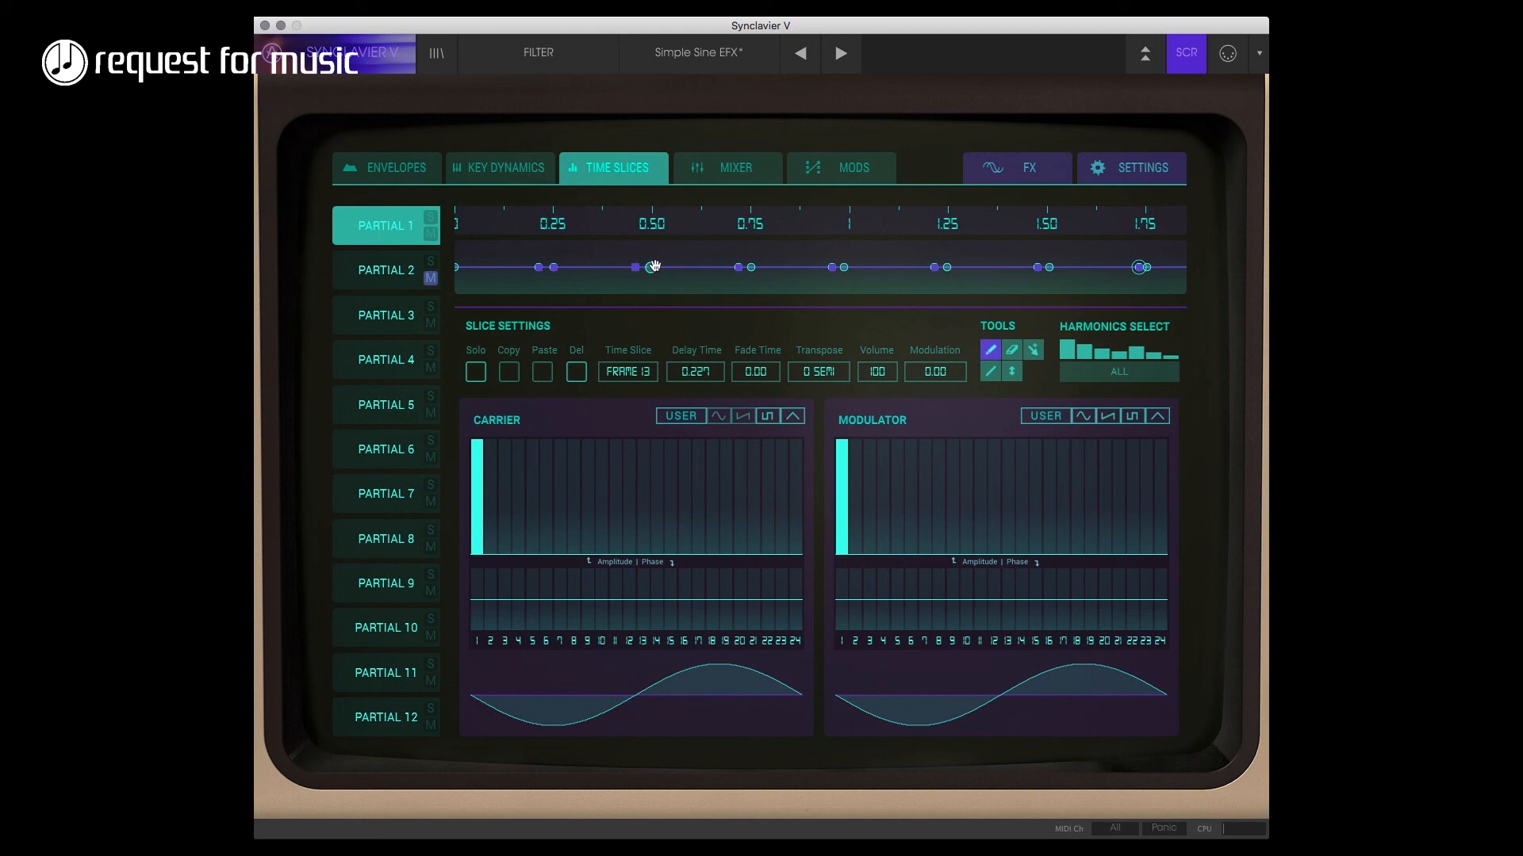
pyautogui.click(743, 418)
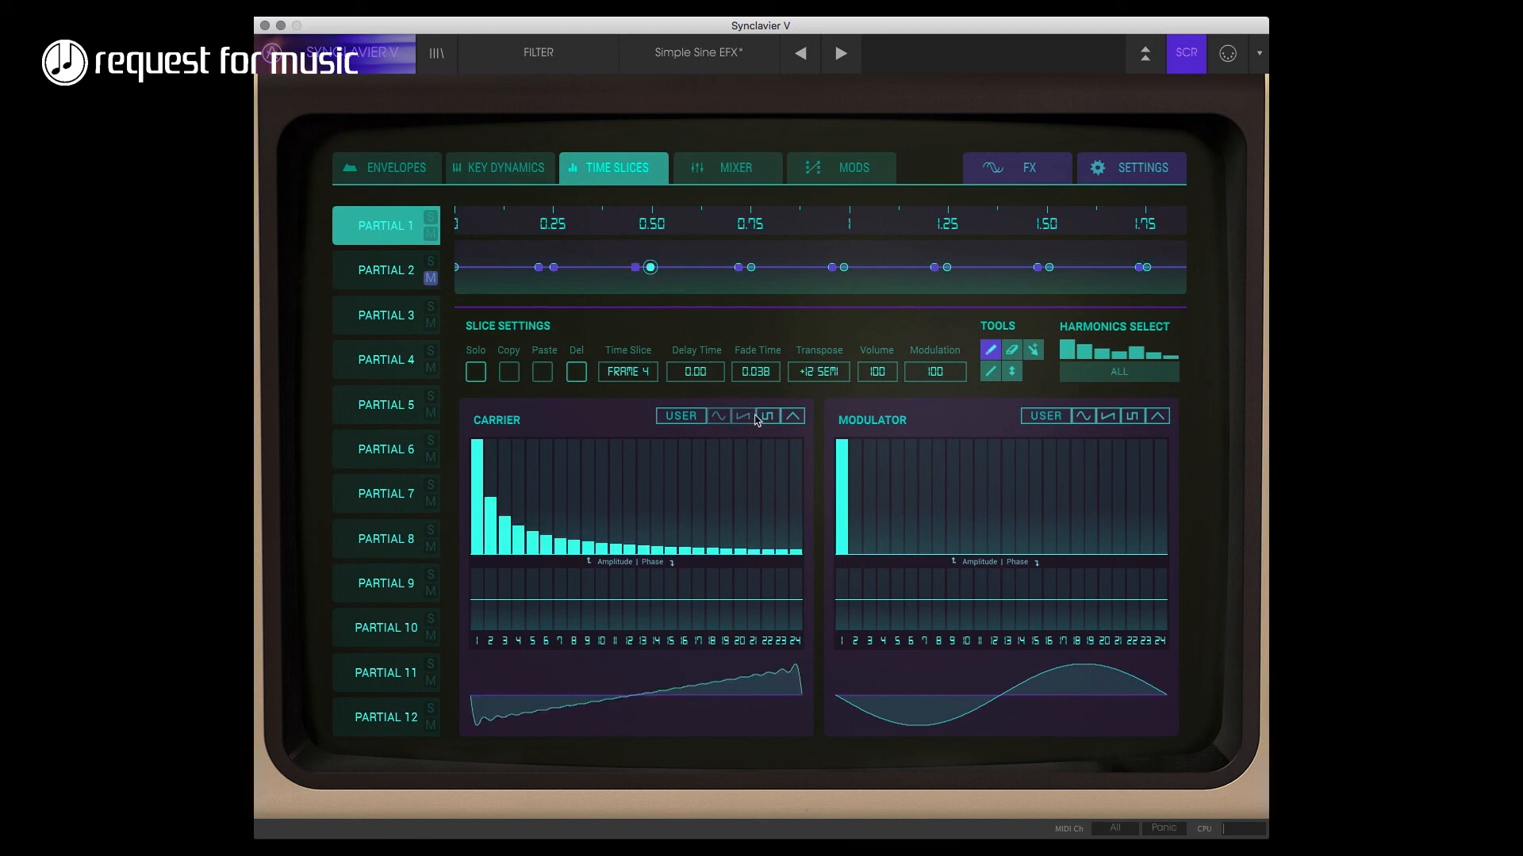
pyautogui.click(751, 268)
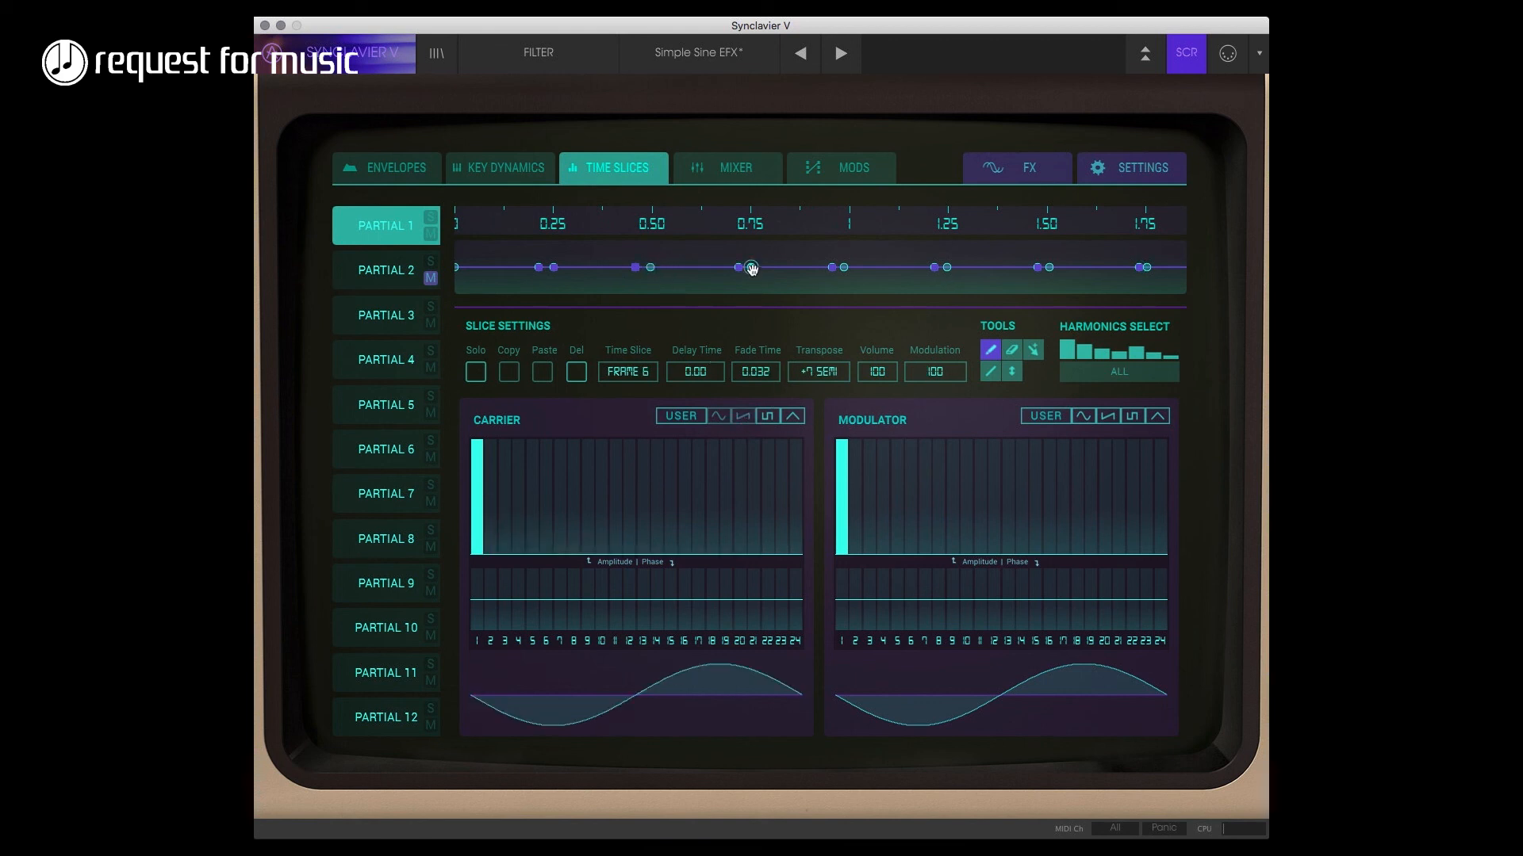
pyautogui.click(743, 417)
pyautogui.click(843, 267)
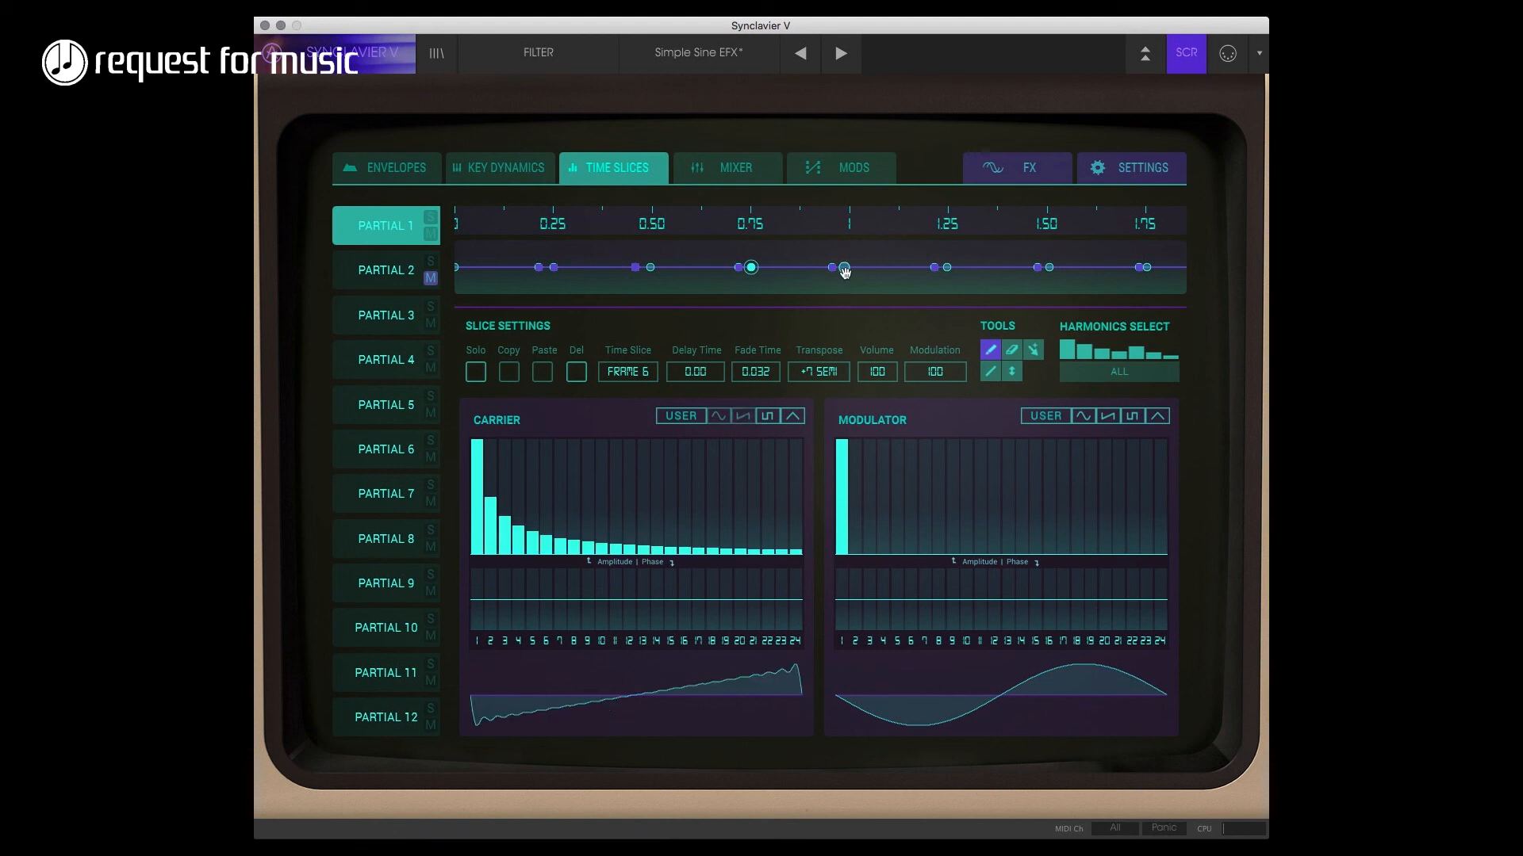
pyautogui.click(744, 417)
# - Give the main time slices at 1.25, 1.50 and 1.75 a sawtooth carrier waveform
pyautogui.click(947, 267)
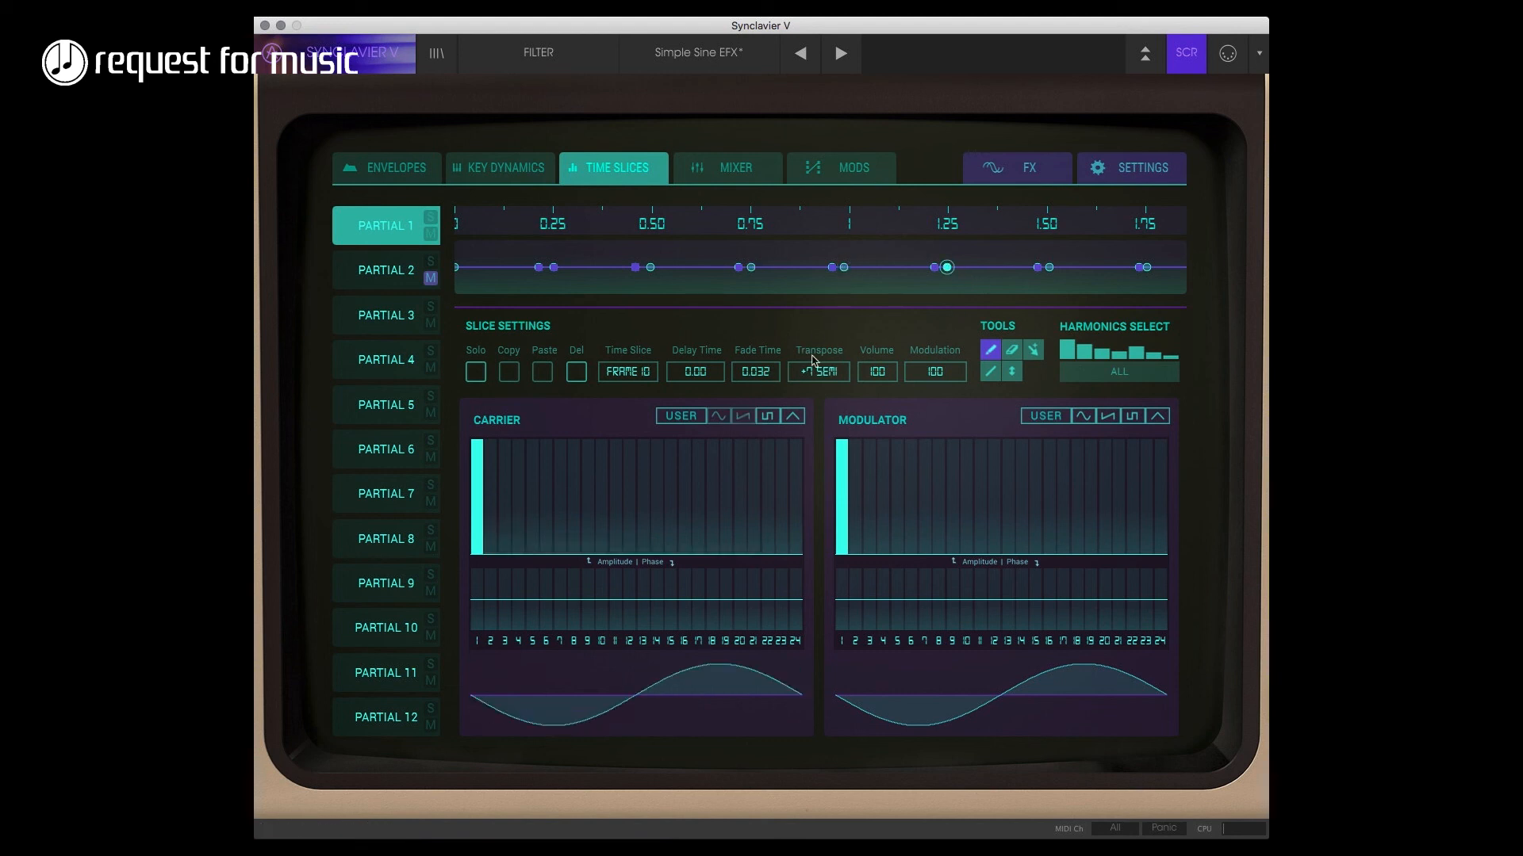
pyautogui.click(744, 416)
pyautogui.click(1049, 267)
pyautogui.click(744, 416)
pyautogui.click(1146, 268)
pyautogui.click(744, 419)
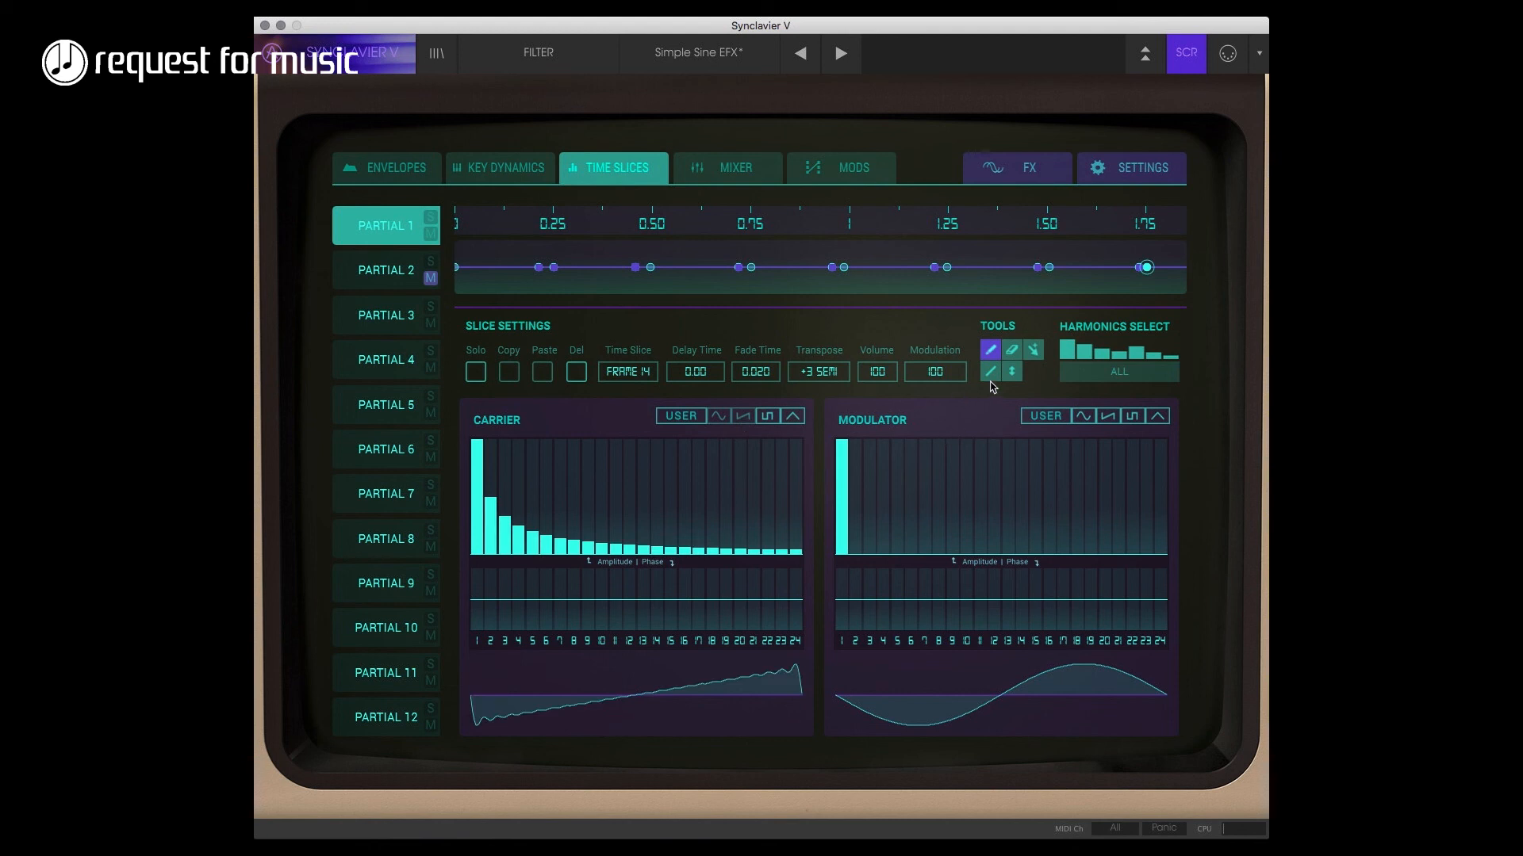
# - Copy Frame 11's settings into a new final time slice near 2 and shift that slice slightly later on the timeline
pyautogui.moveTo(1084, 230); pyautogui.dragTo(816, 234)
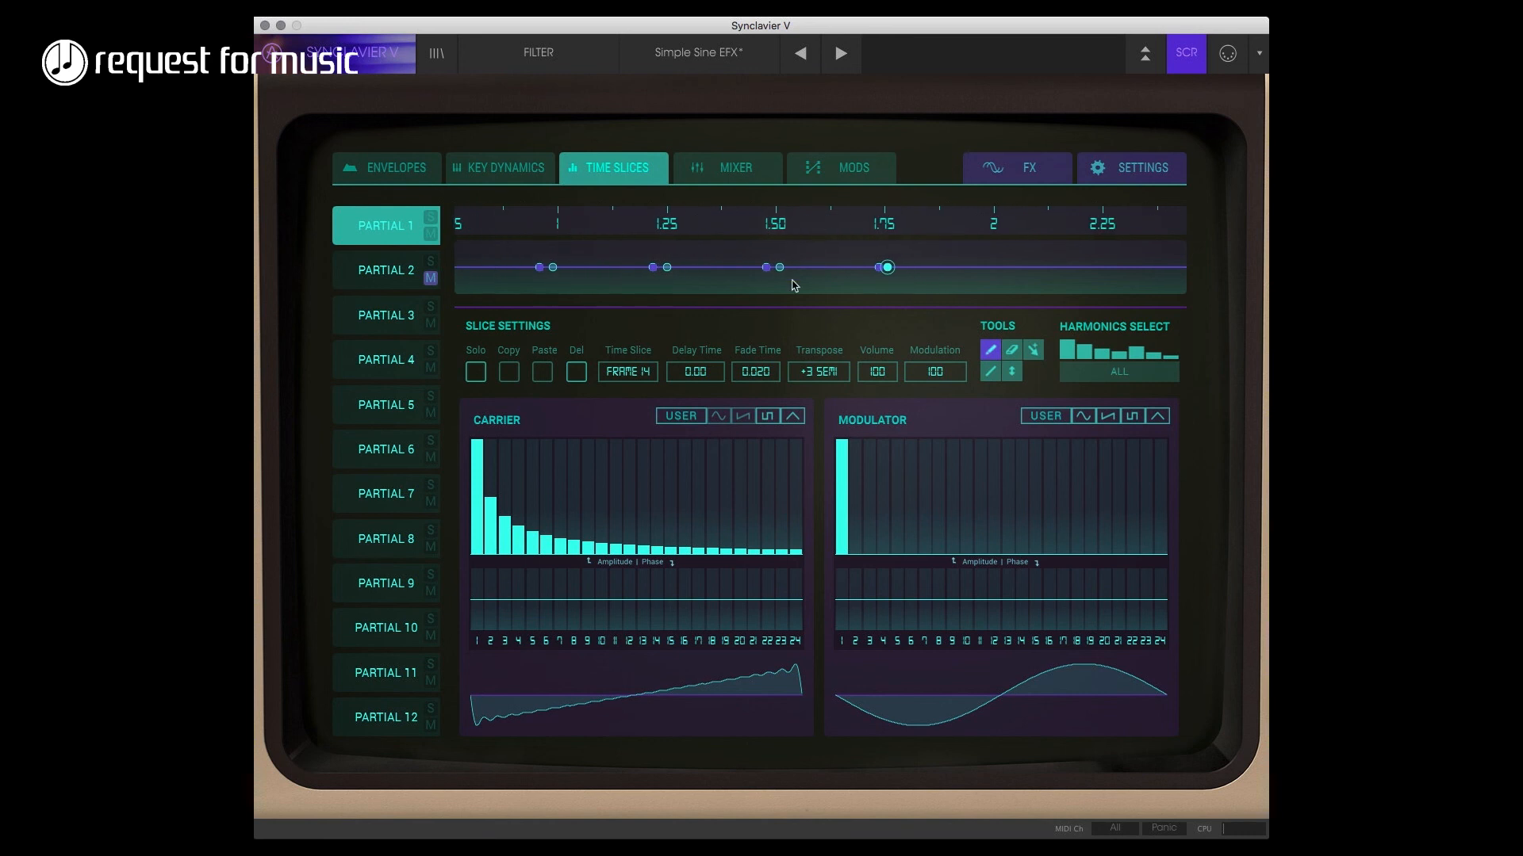
pyautogui.click(765, 267)
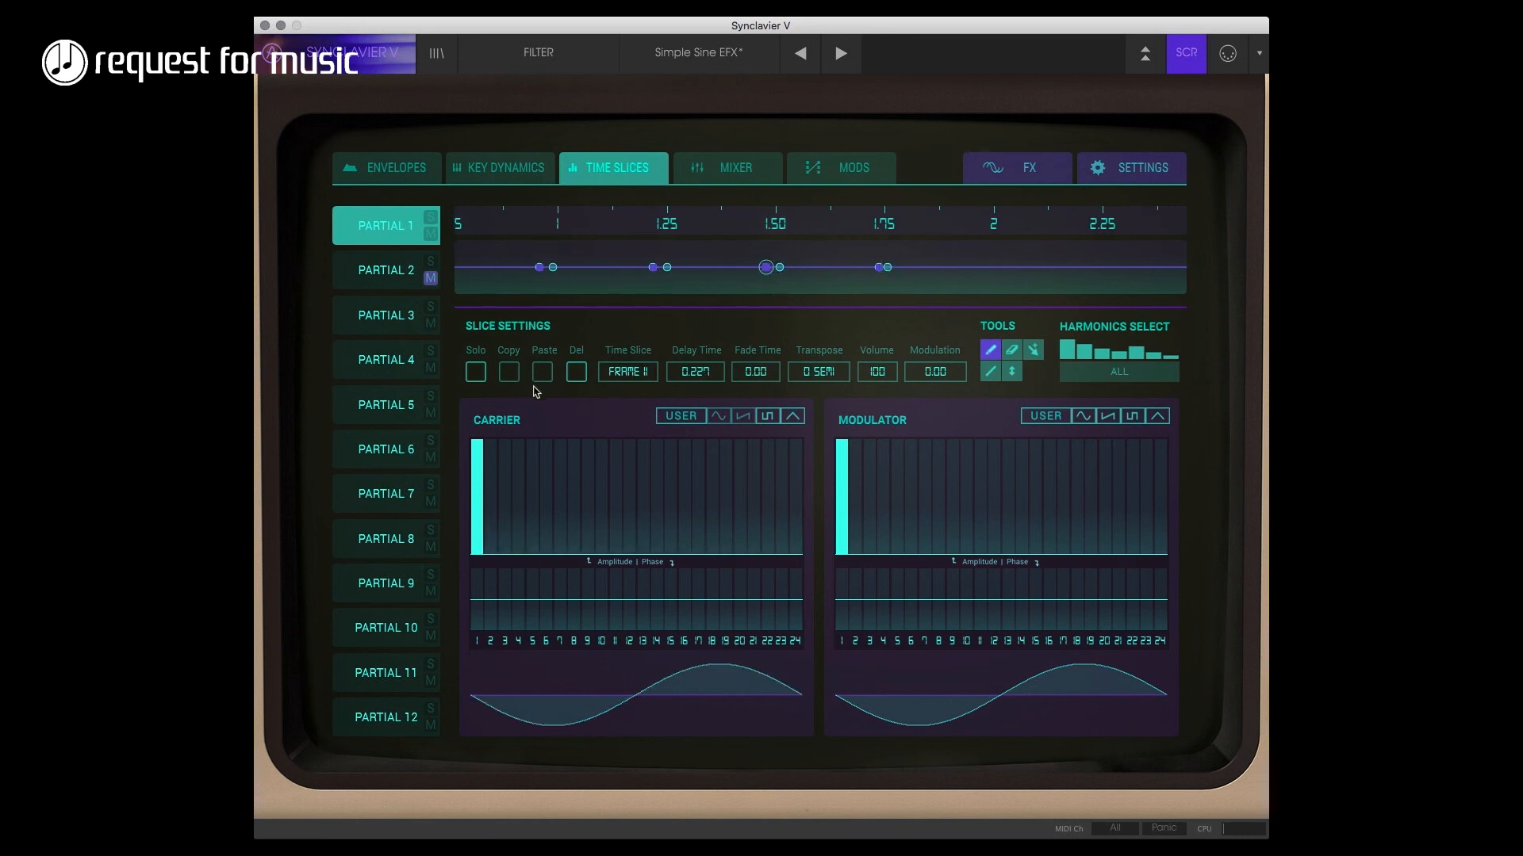
pyautogui.click(509, 373)
pyautogui.click(986, 267)
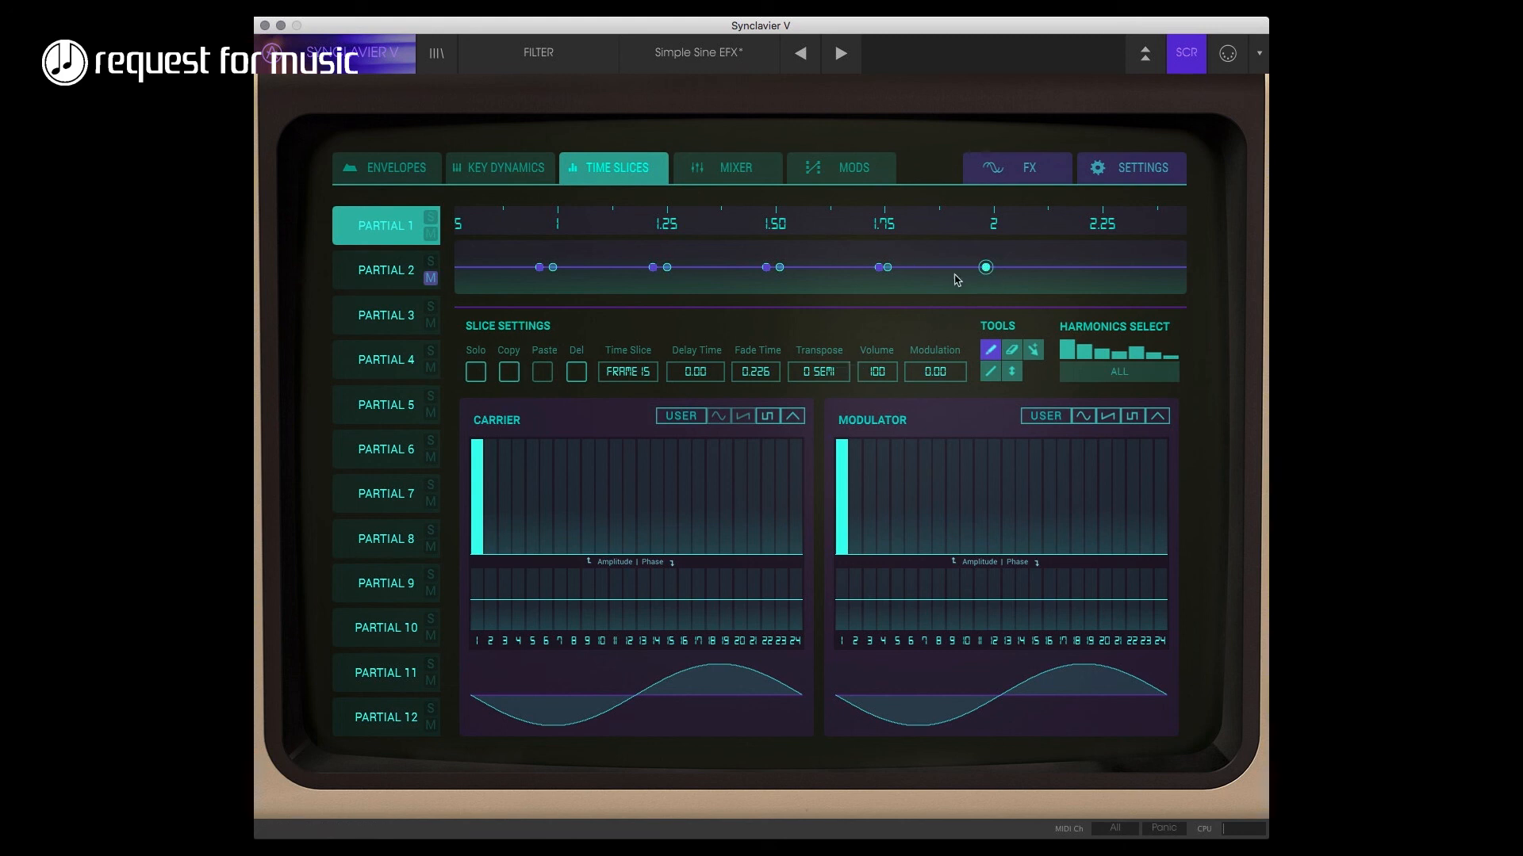
pyautogui.click(887, 267)
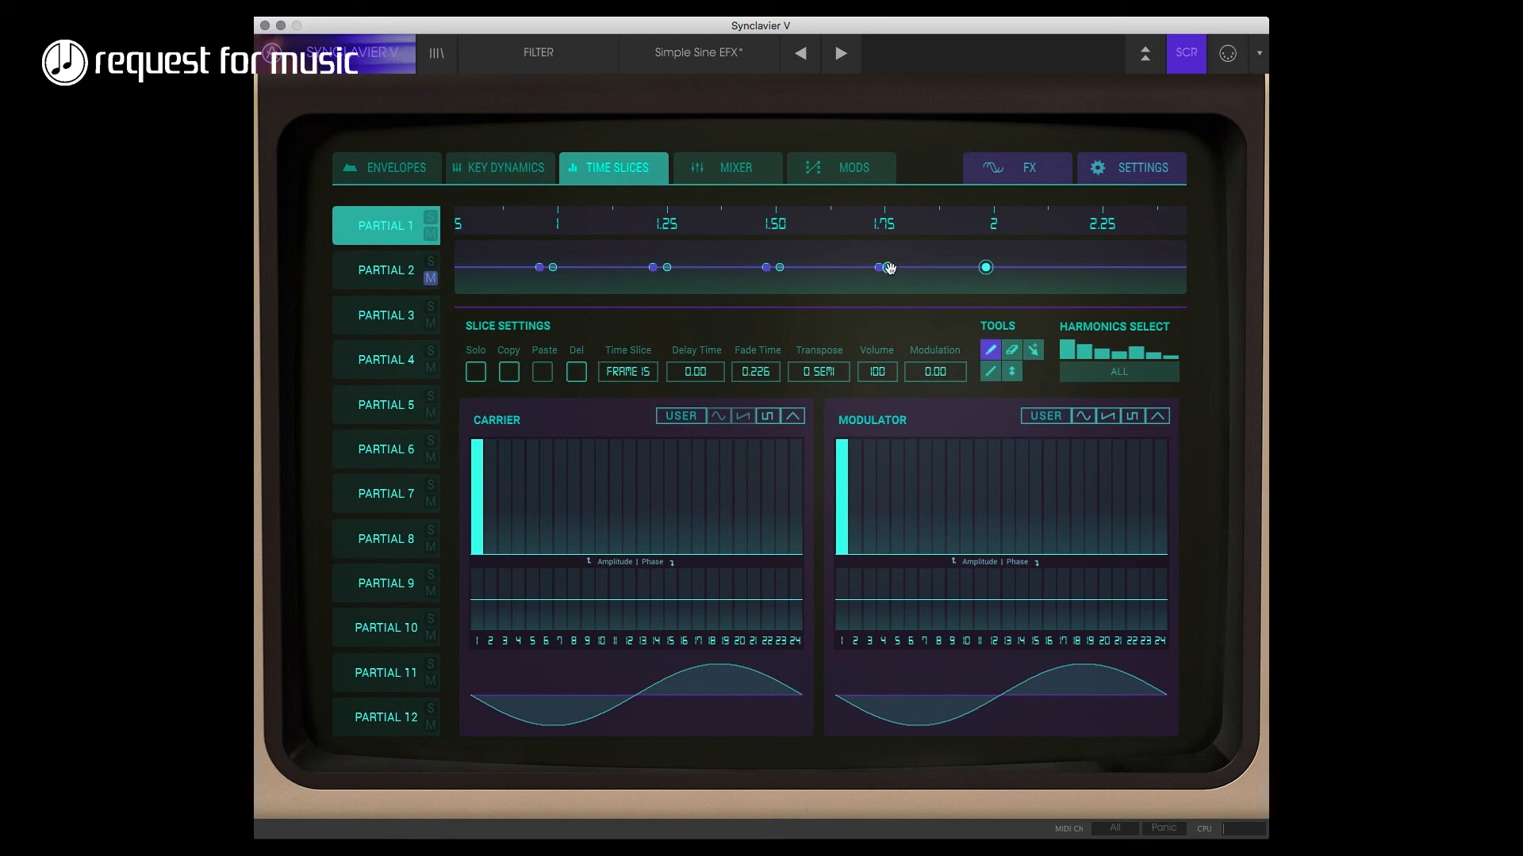
pyautogui.click(986, 267)
pyautogui.scroll(3, 809, 371)
pyautogui.moveTo(986, 268); pyautogui.dragTo(1015, 267)
# - Adjust Partial 1's FM modulation amount in the mixer
pyautogui.click(689, 169)
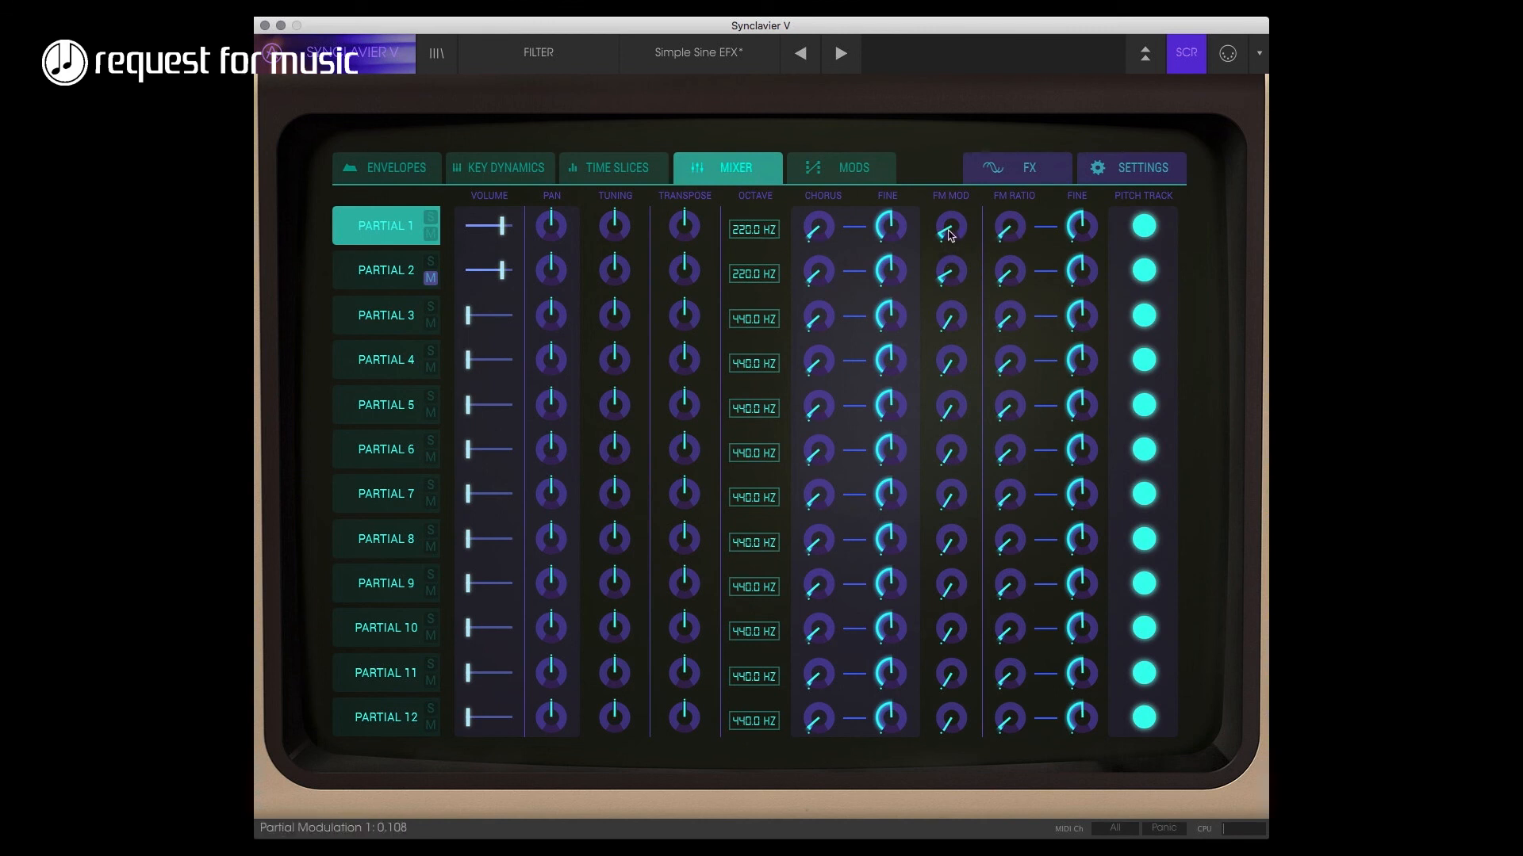
pyautogui.moveTo(950, 235); pyautogui.dragTo(948, 235)
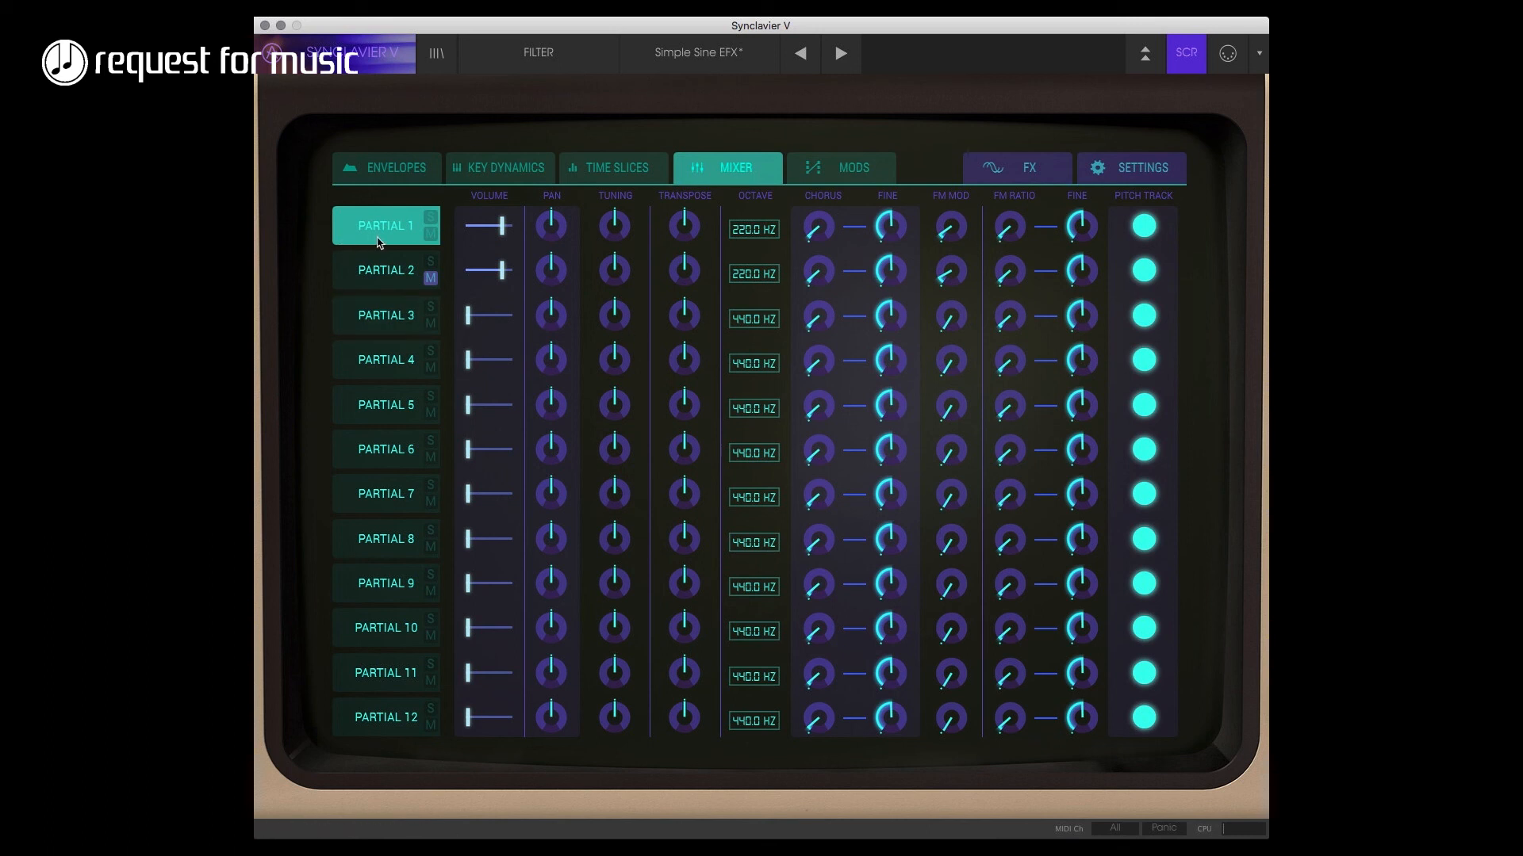
# - Narrow Partial 1's key range to a small strip below mid-keyboard and start Partial 2's range directly above it
pyautogui.click(499, 176)
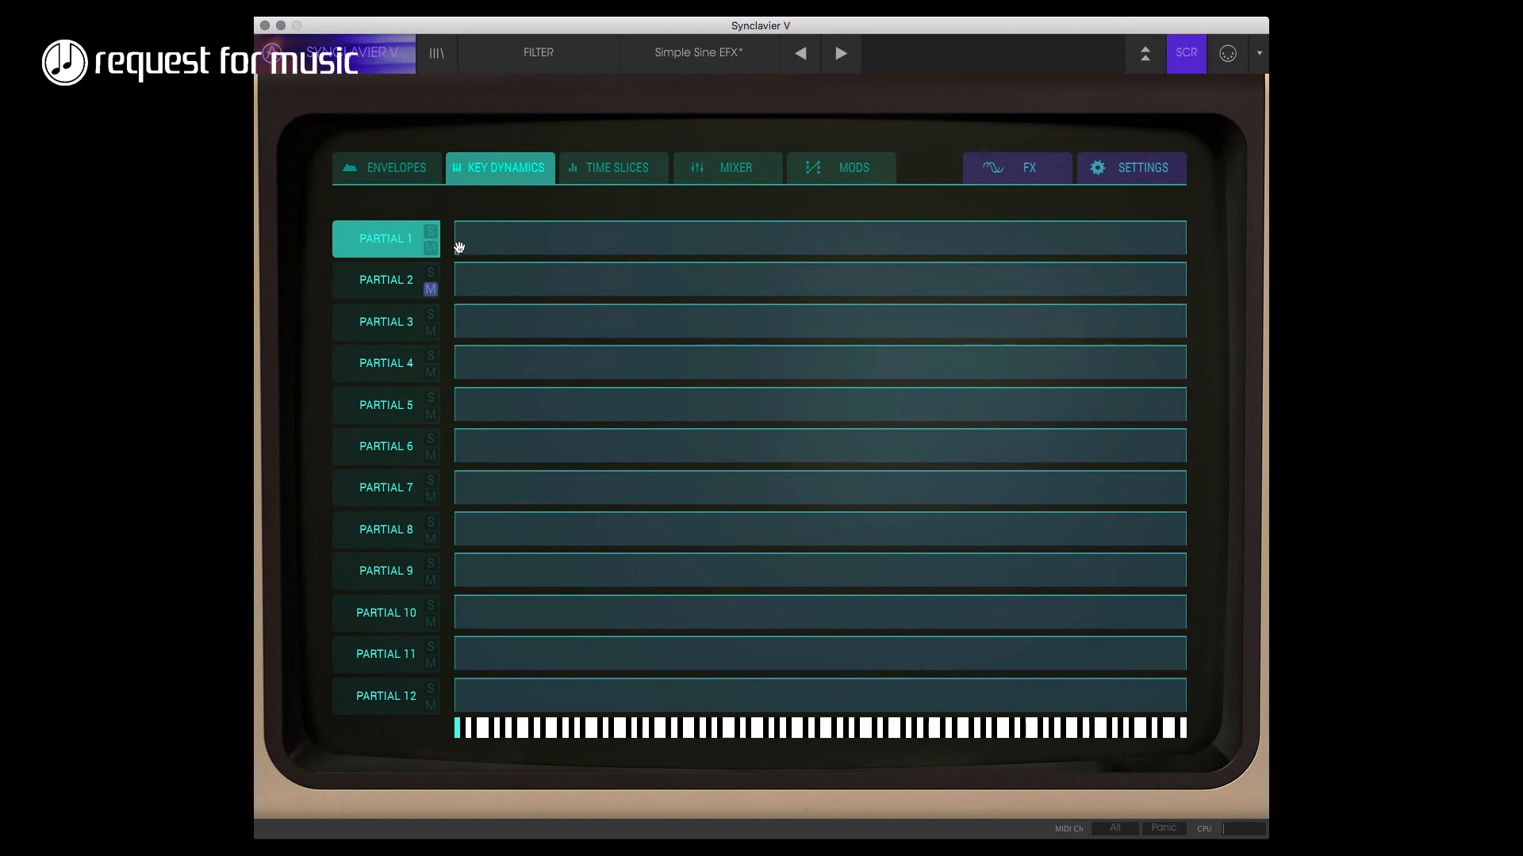
pyautogui.moveTo(458, 247); pyautogui.dragTo(730, 230)
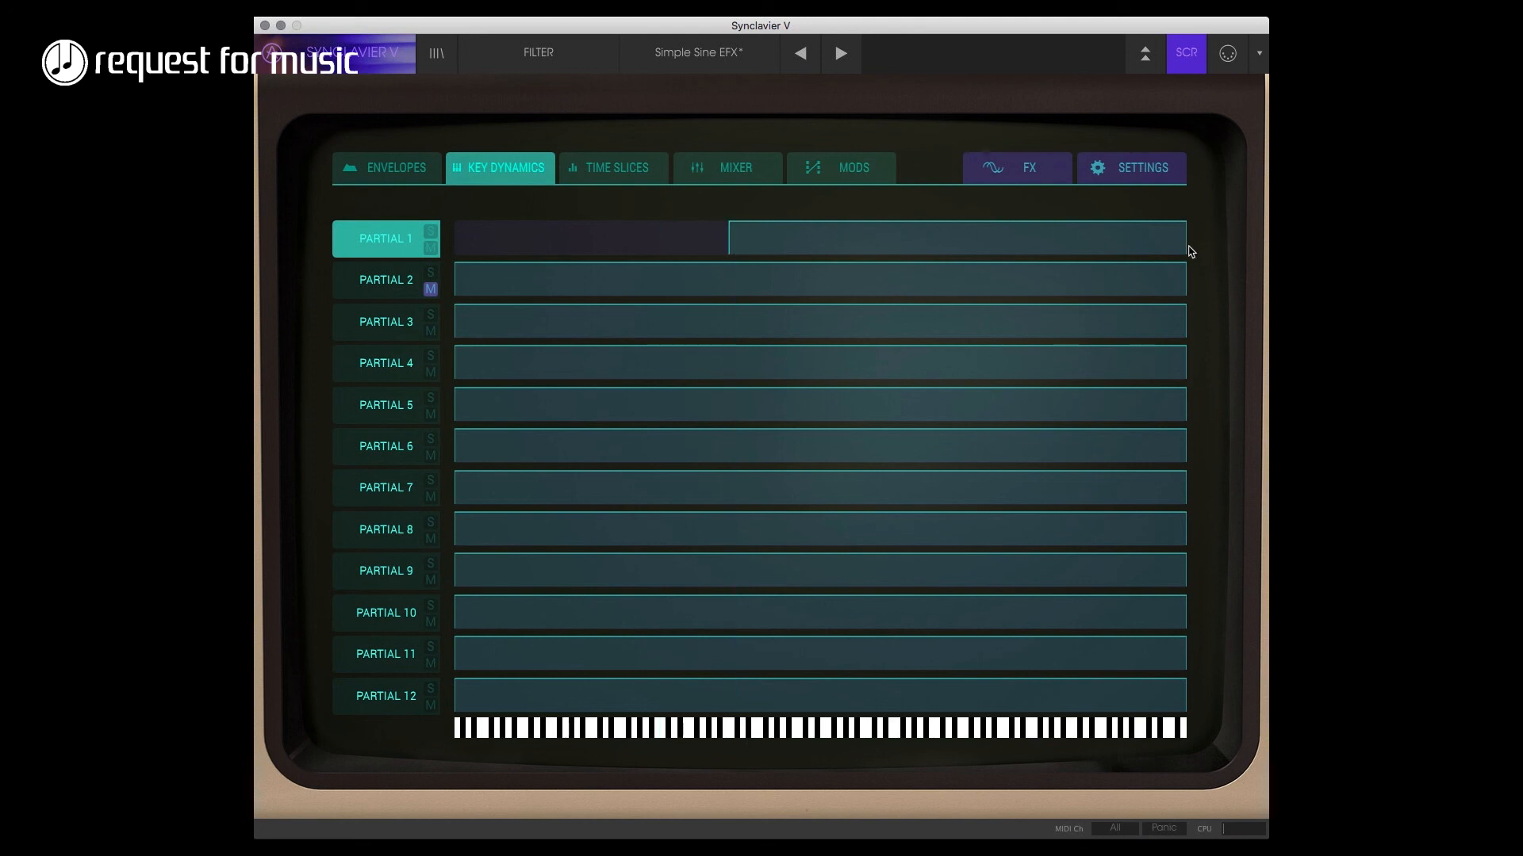
pyautogui.moveTo(1182, 245); pyautogui.dragTo(730, 261)
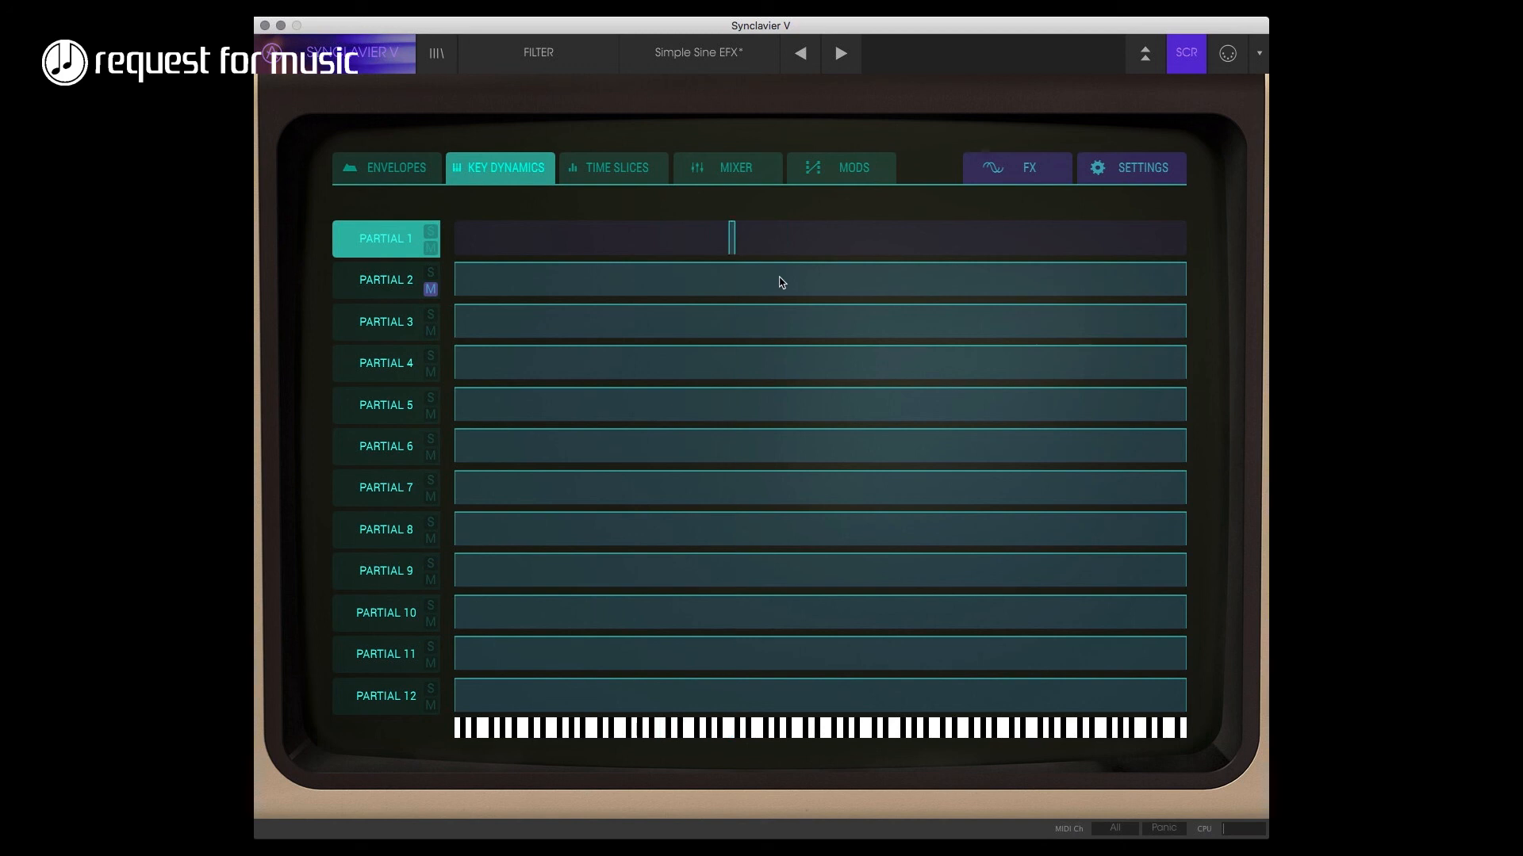
pyautogui.moveTo(455, 288); pyautogui.dragTo(735, 274)
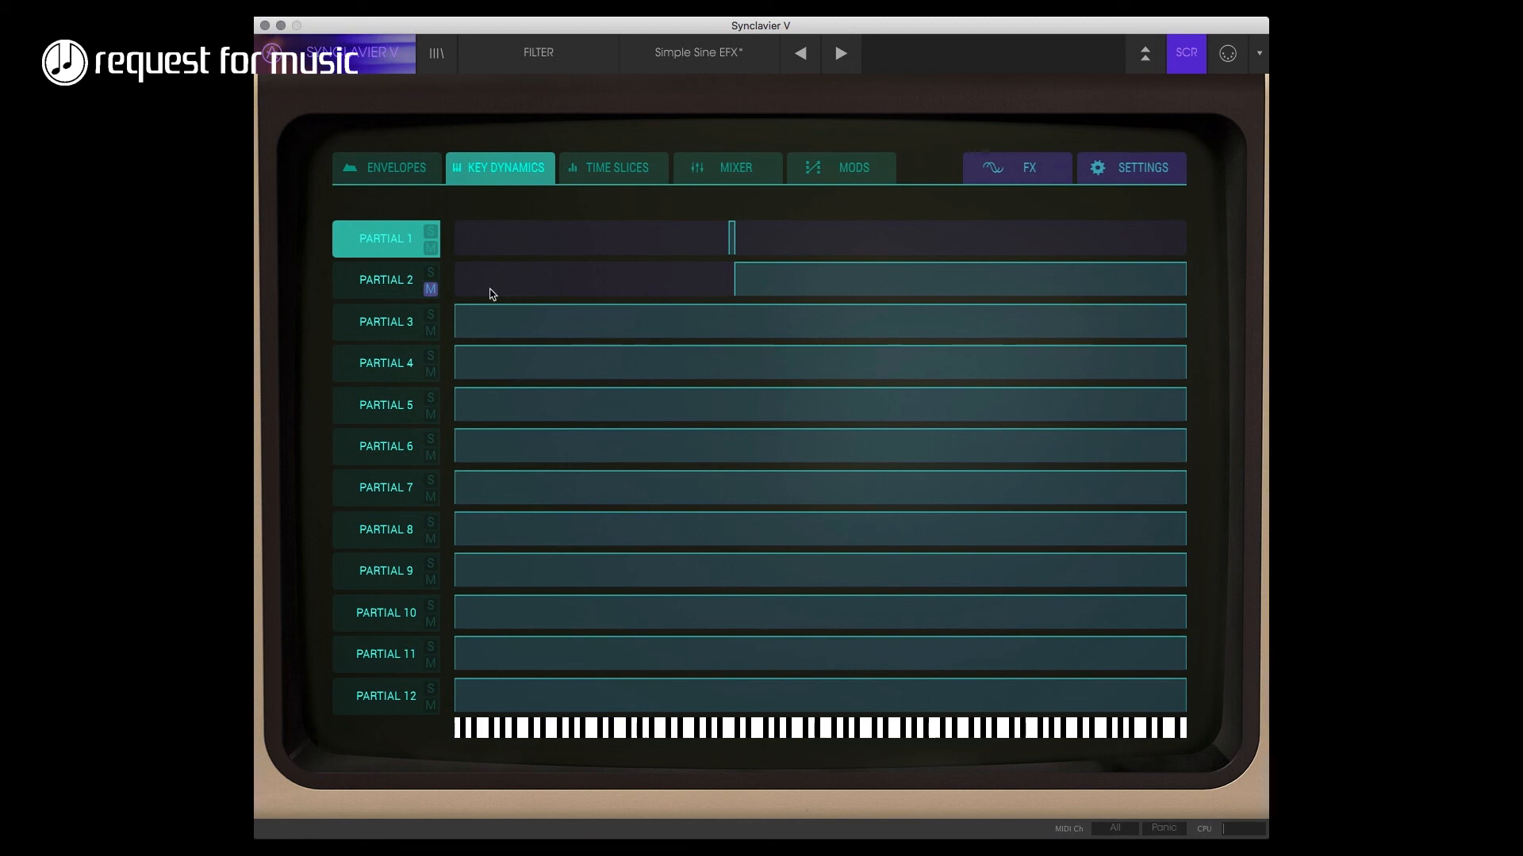
# - Unmute Partial 2 and fine-tune Partial 1's FM modulation amount in the mixer
pyautogui.click(430, 289)
pyautogui.click(735, 175)
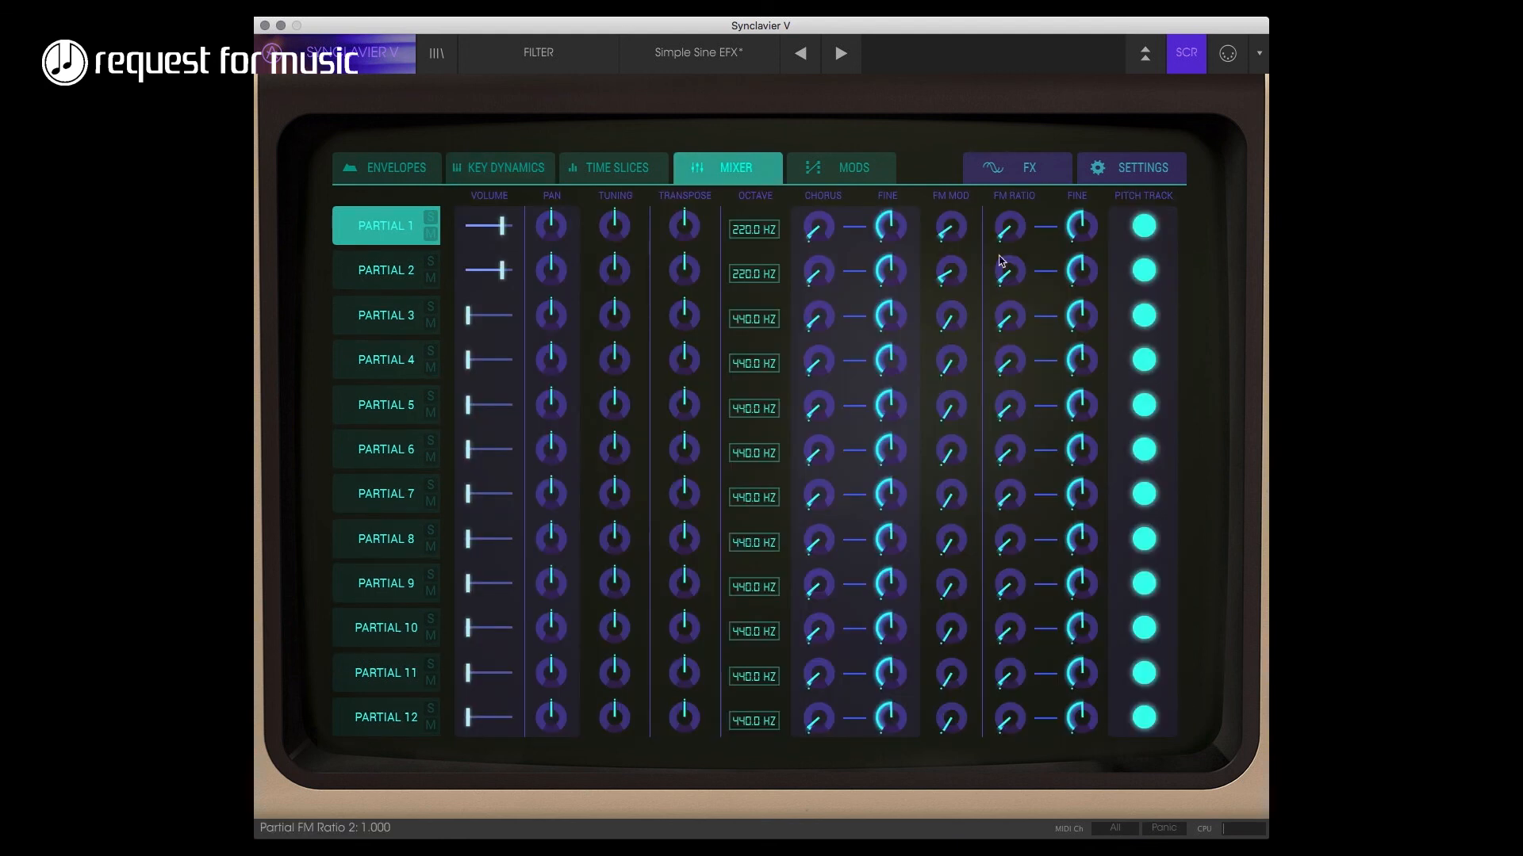
pyautogui.moveTo(937, 235); pyautogui.dragTo(934, 239)
# - Raise the reverb mix to about a quarter wet and the chorus and delay mixes to slightly less
pyautogui.click(1028, 168)
pyautogui.moveTo(1108, 358); pyautogui.dragTo(1134, 327)
pyautogui.moveTo(1122, 537); pyautogui.dragTo(1122, 525)
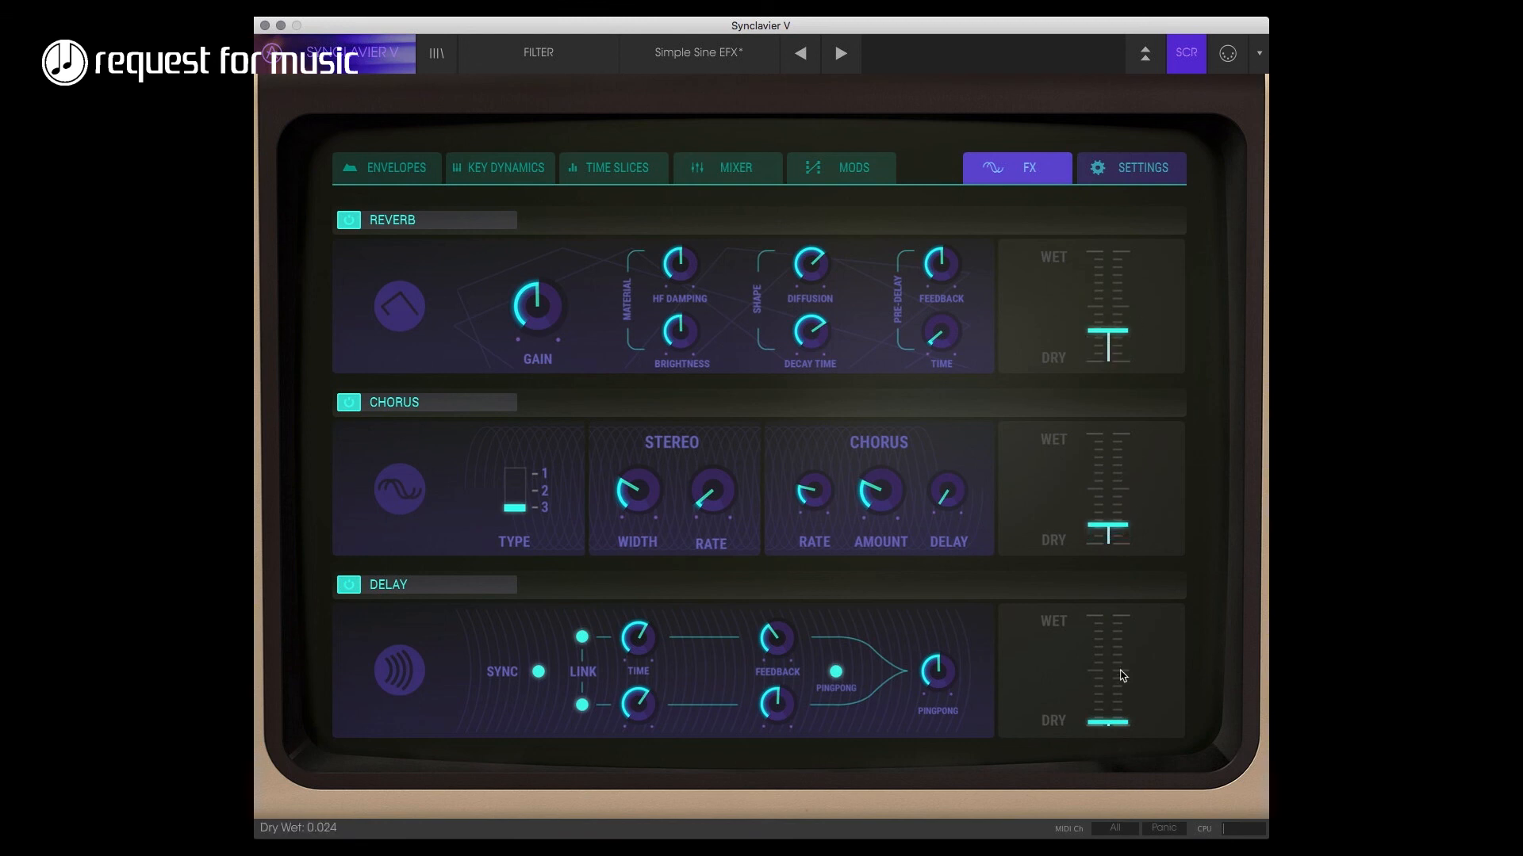
pyautogui.moveTo(1120, 727); pyautogui.dragTo(1122, 693)
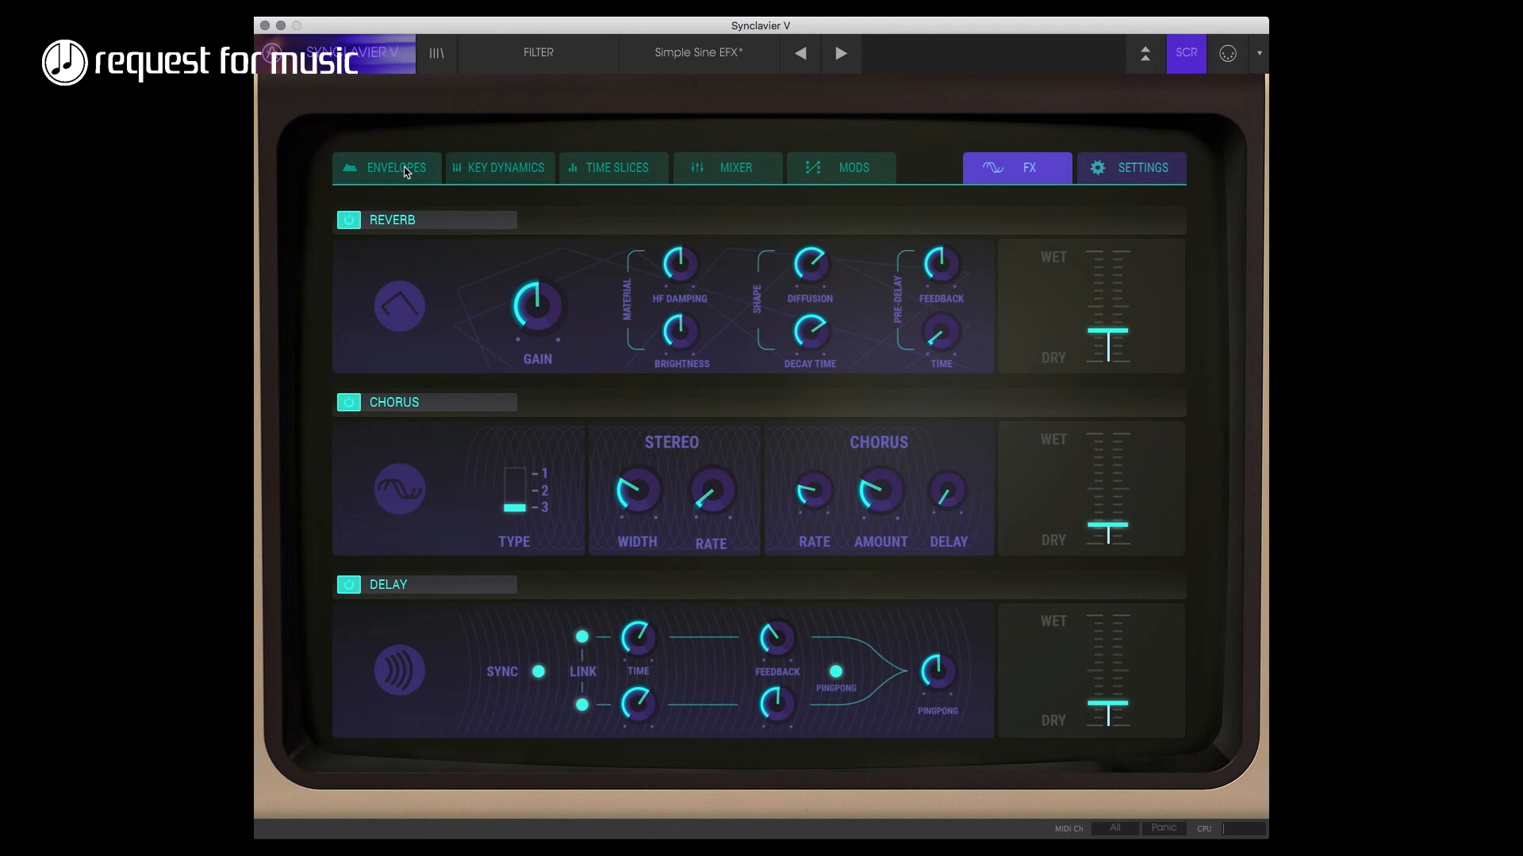
# - Set the decay of Partial 2's harmonic envelope to 2.30
pyautogui.click(405, 170)
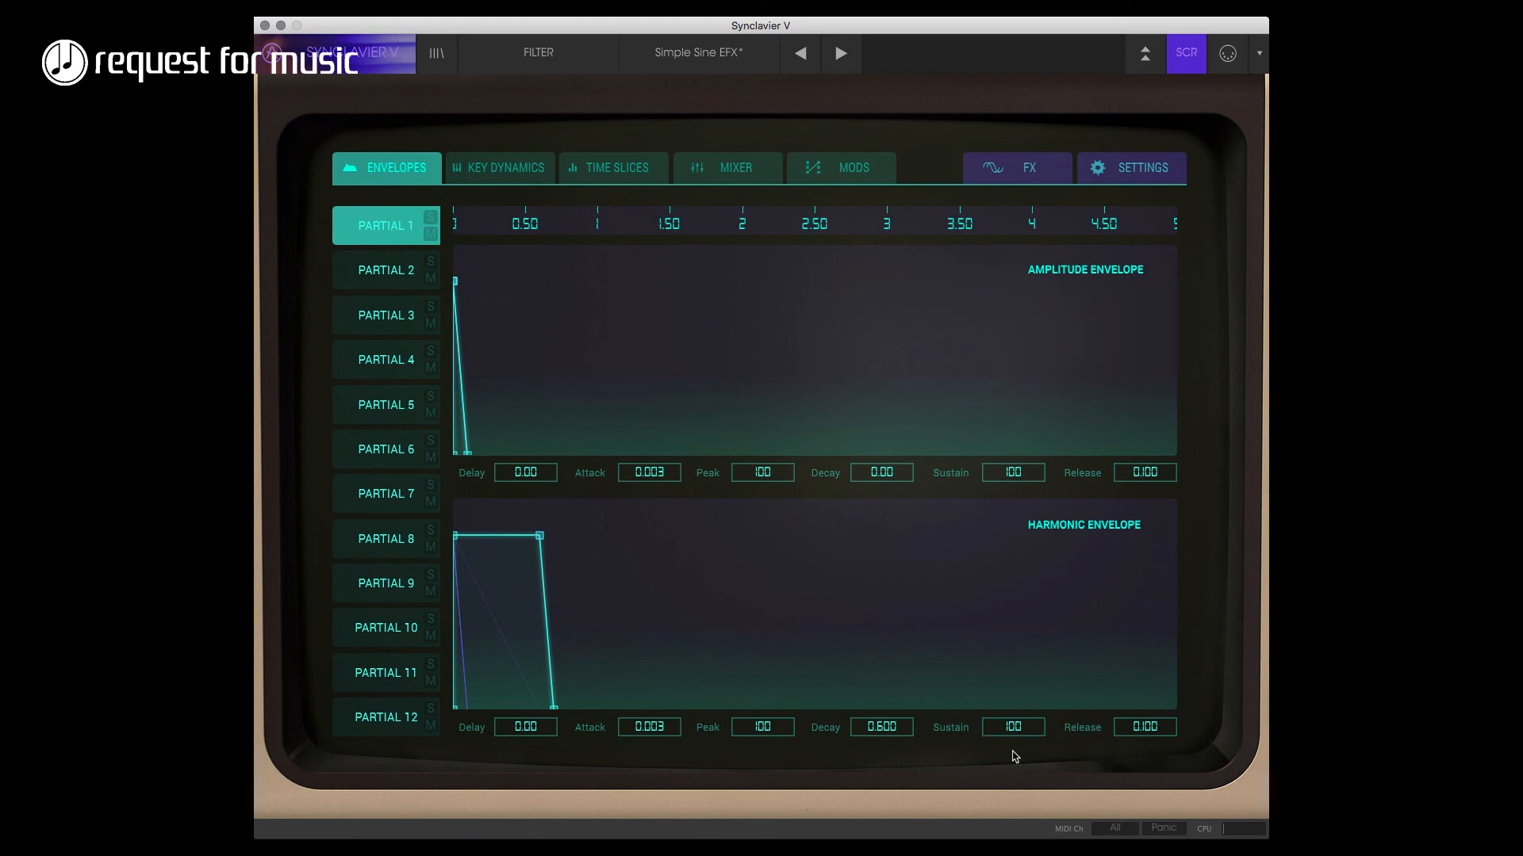
pyautogui.click(393, 273)
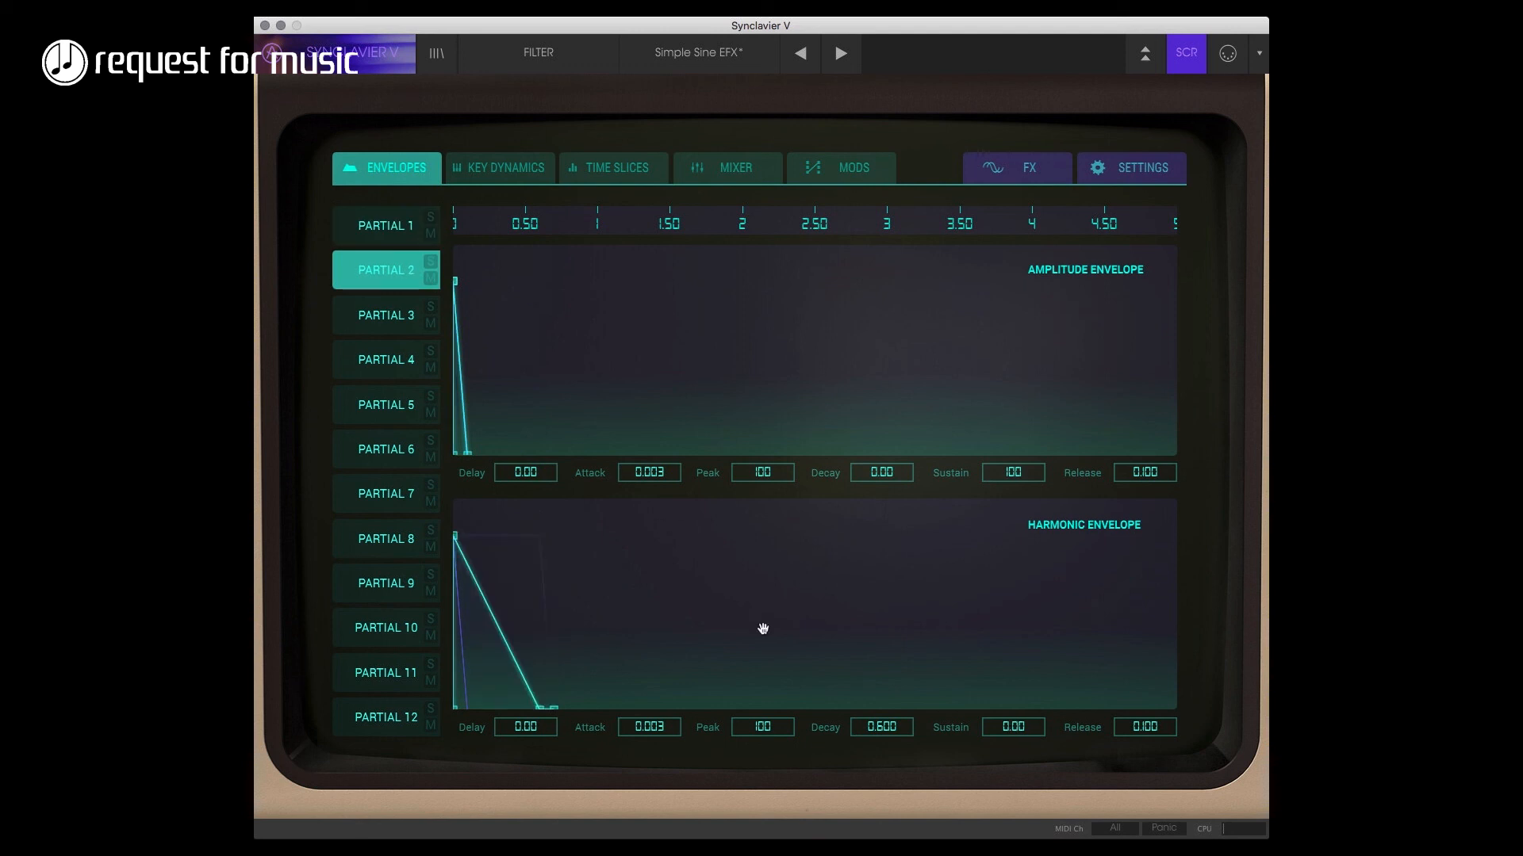
pyautogui.moveTo(879, 724); pyautogui.dragTo(881, 698)
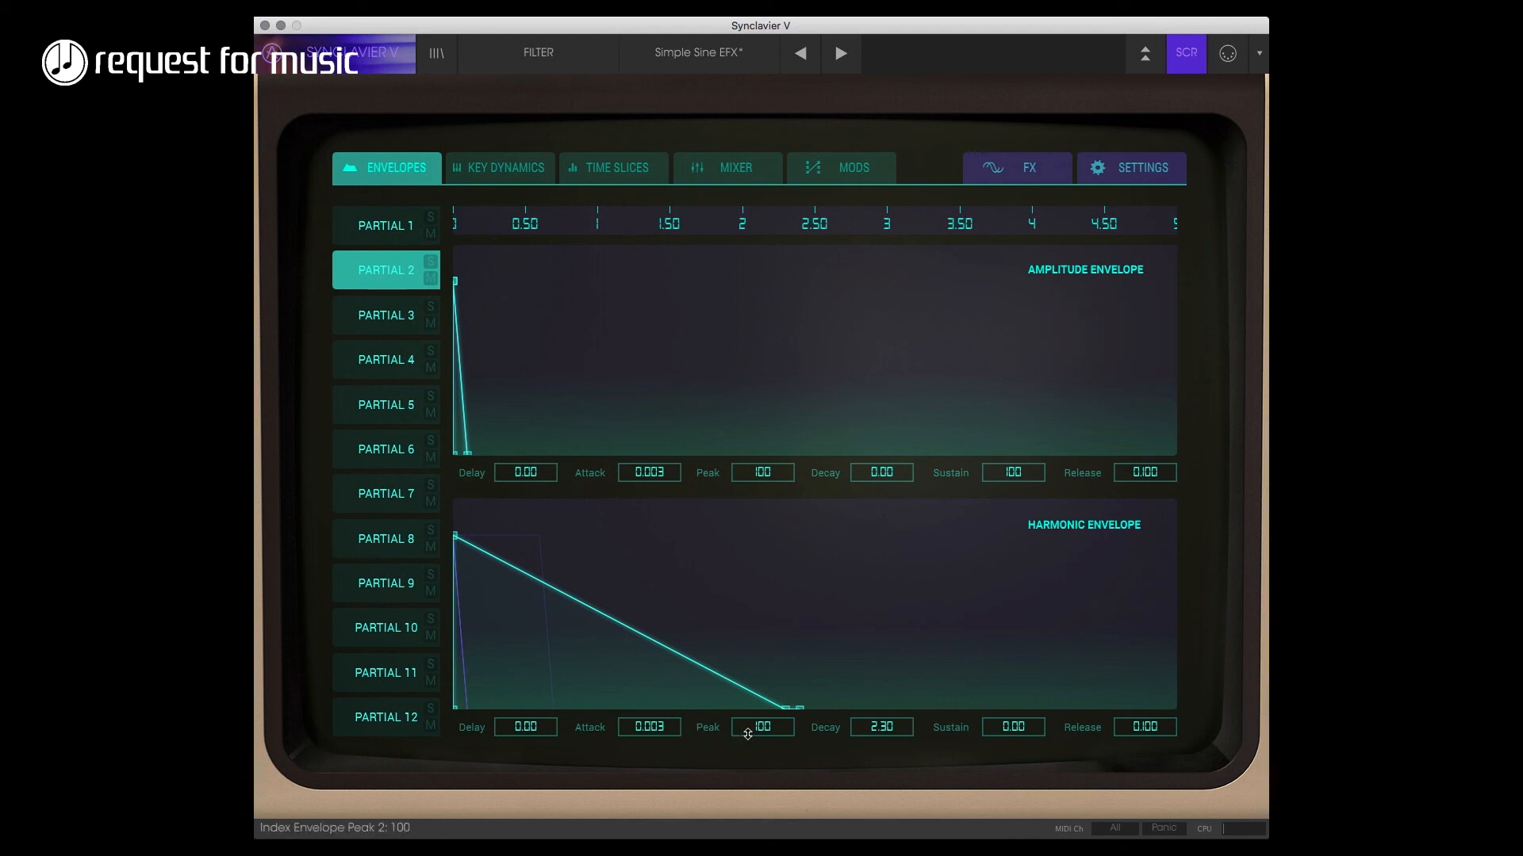
# - Set Partial 2's harmonic envelope peak to 43.0 and fine-tune its FM modulation amount in the mixer
pyautogui.moveTo(757, 726); pyautogui.dragTo(763, 780)
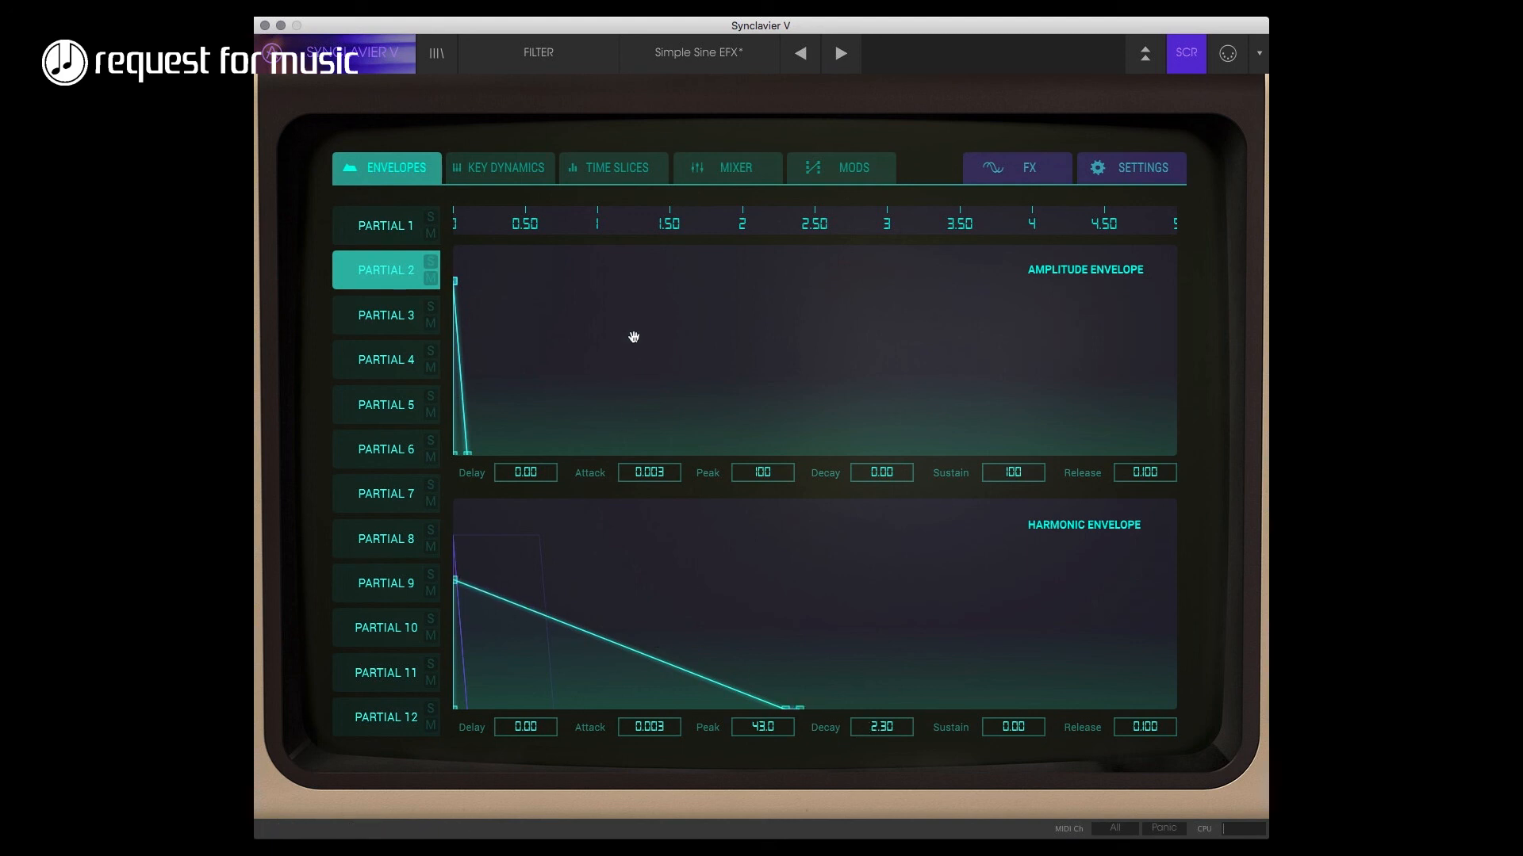
pyautogui.click(611, 176)
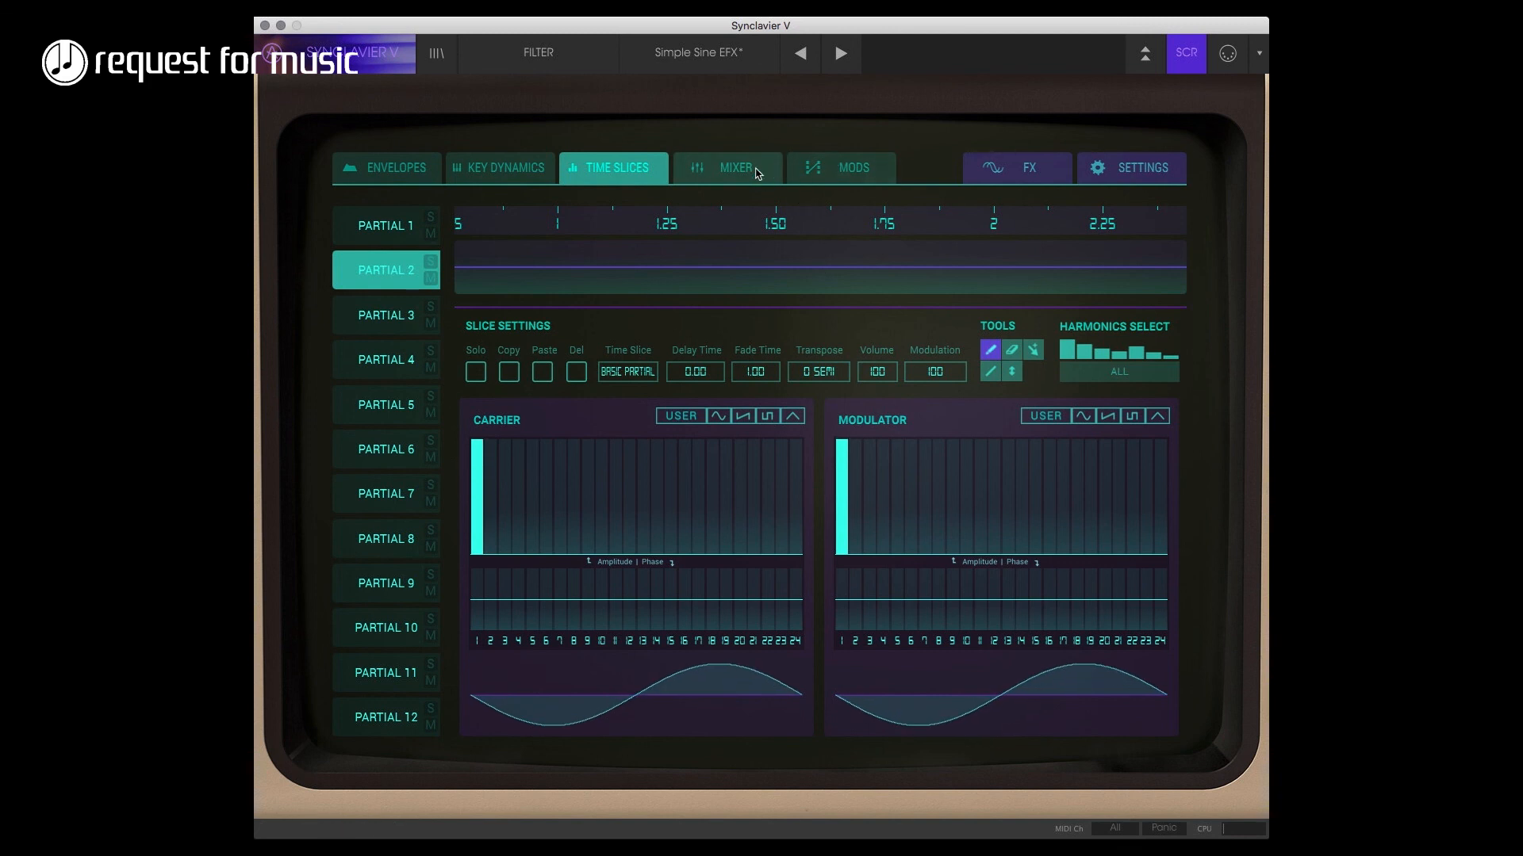
pyautogui.click(755, 173)
pyautogui.moveTo(955, 275); pyautogui.dragTo(955, 273)
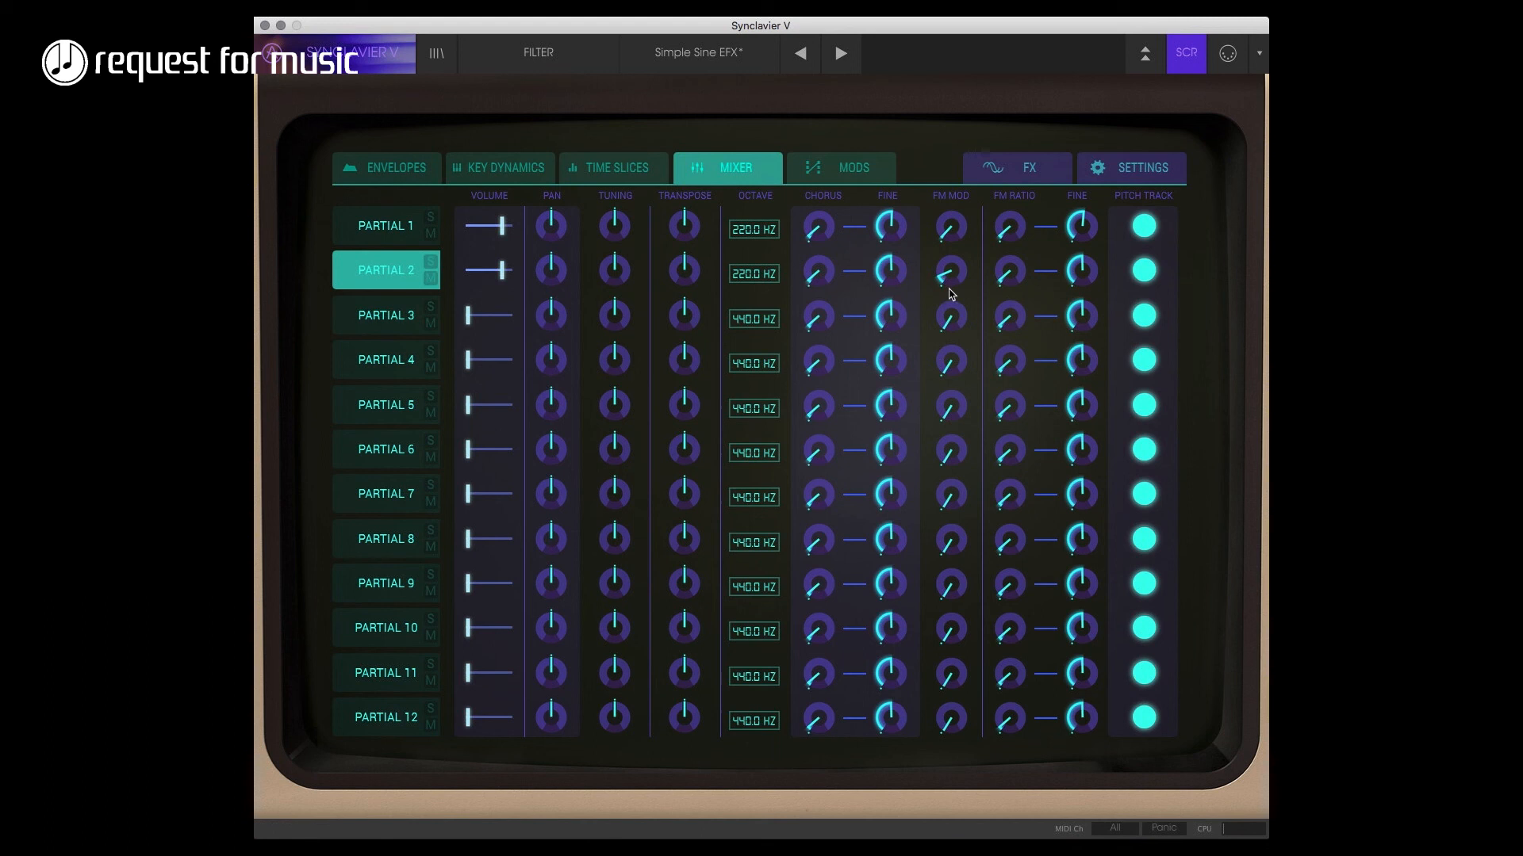
# - Add harmonics 2 to 4 with falling amplitudes to the modulator of Partial 2's basic time slice
pyautogui.click(621, 170)
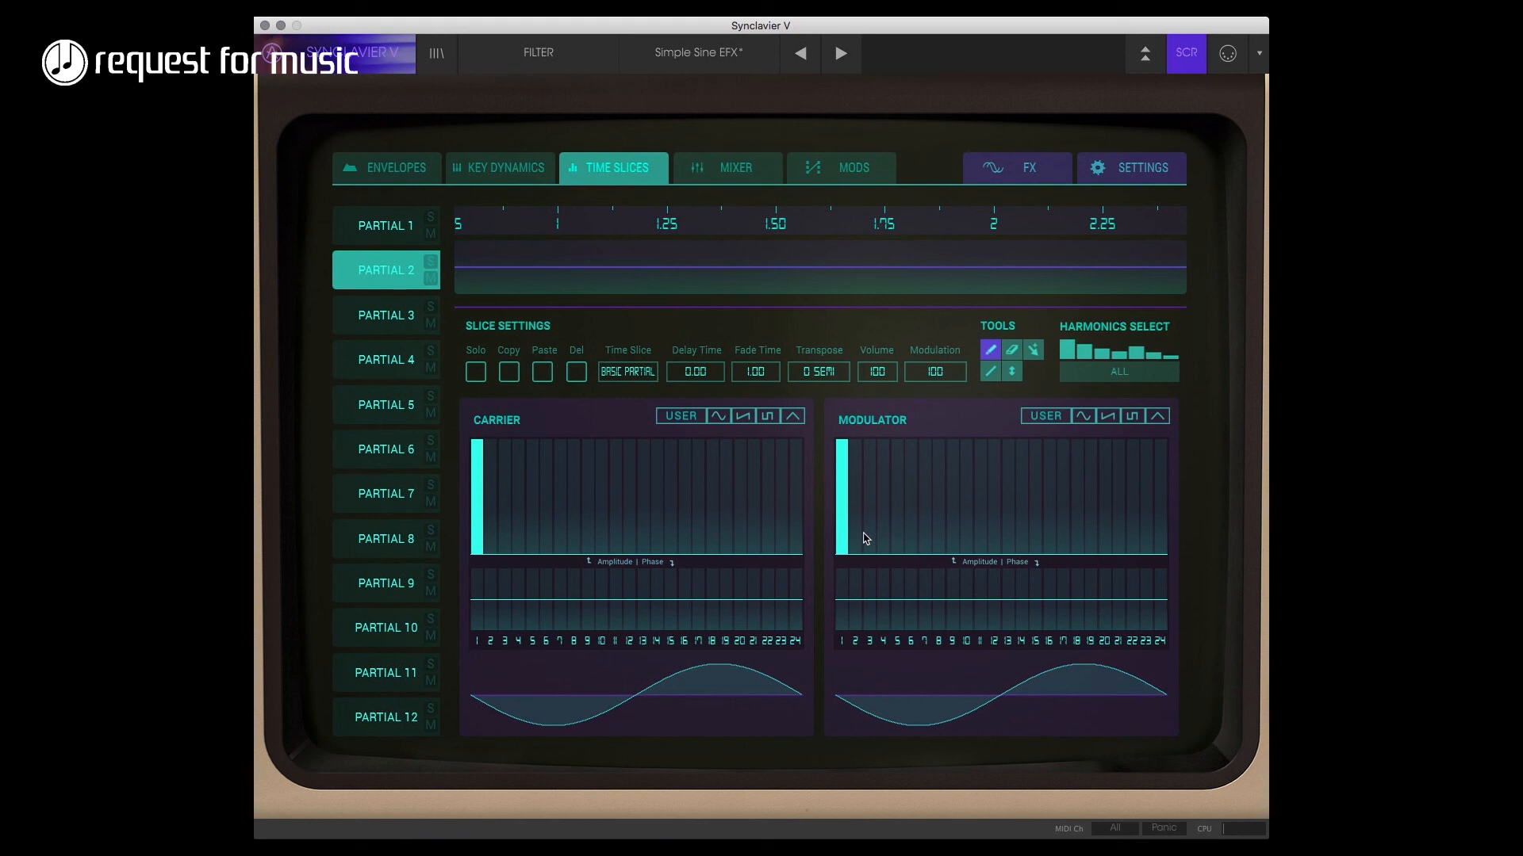
pyautogui.moveTo(856, 524)
pyautogui.mouseDown()
pyautogui.moveTo(884, 545)
pyautogui.moveTo(841, 510)
pyautogui.moveTo(842, 434)
pyautogui.mouseUp()
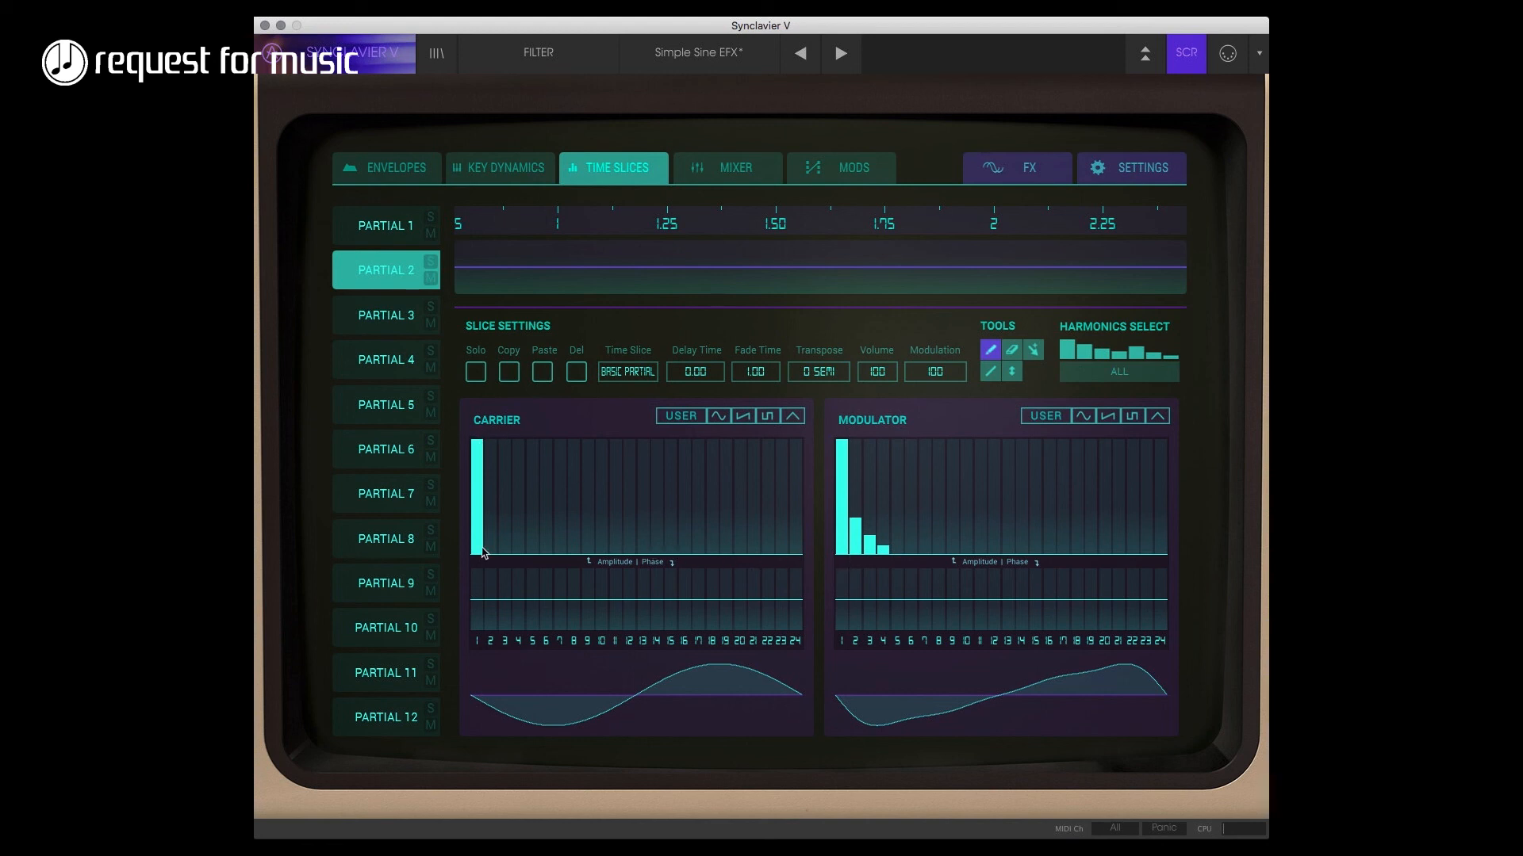
# - Try a full-level 13th harmonic with much lower neighbours in Partial 2's carrier, and erase them again
pyautogui.moveTo(642, 553); pyautogui.dragTo(646, 468)
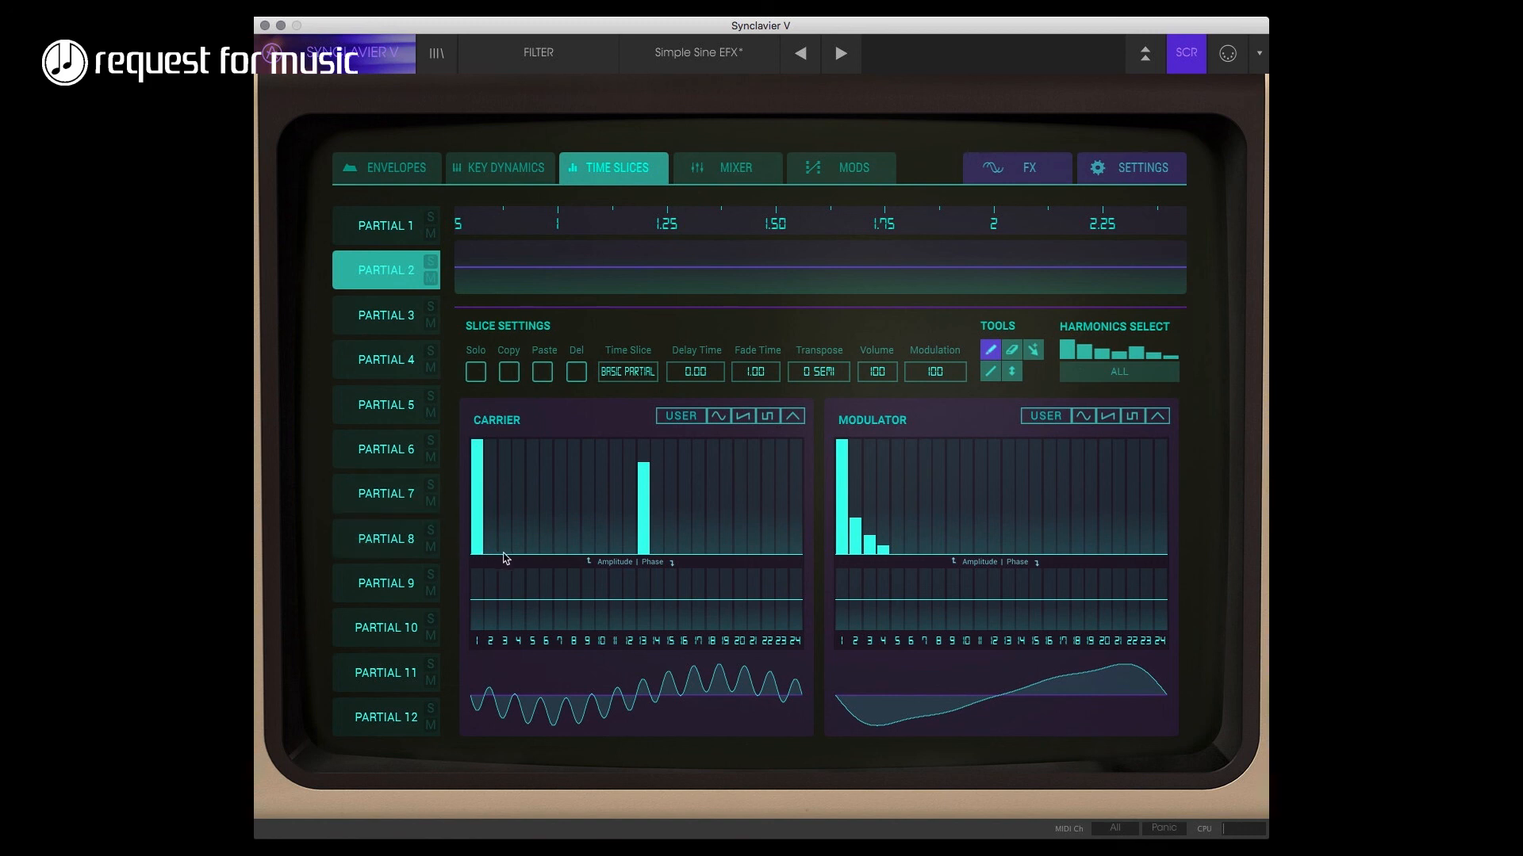
pyautogui.moveTo(644, 473); pyautogui.dragTo(644, 447)
pyautogui.moveTo(657, 527)
pyautogui.mouseDown()
pyautogui.moveTo(671, 534)
pyautogui.moveTo(644, 519)
pyautogui.moveTo(607, 547)
pyautogui.moveTo(639, 527)
pyautogui.moveTo(642, 440)
pyautogui.moveTo(666, 538)
pyautogui.moveTo(690, 553)
pyautogui.moveTo(674, 524)
pyautogui.moveTo(687, 557)
pyautogui.mouseUp()
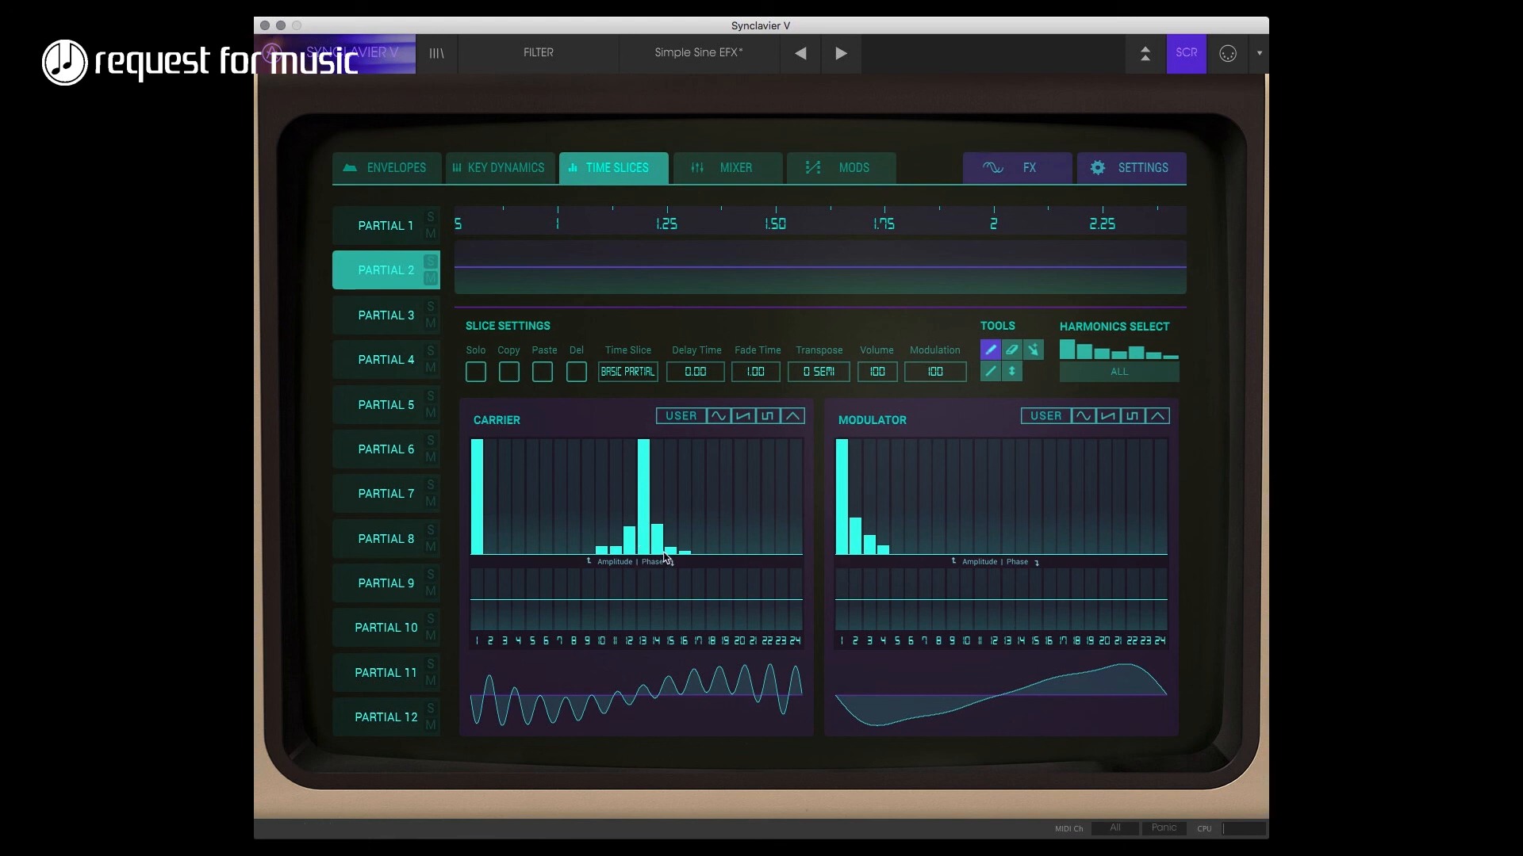
pyautogui.moveTo(658, 476)
pyautogui.mouseDown()
pyautogui.moveTo(614, 573)
pyautogui.moveTo(595, 573)
pyautogui.moveTo(703, 574)
pyautogui.mouseUp()
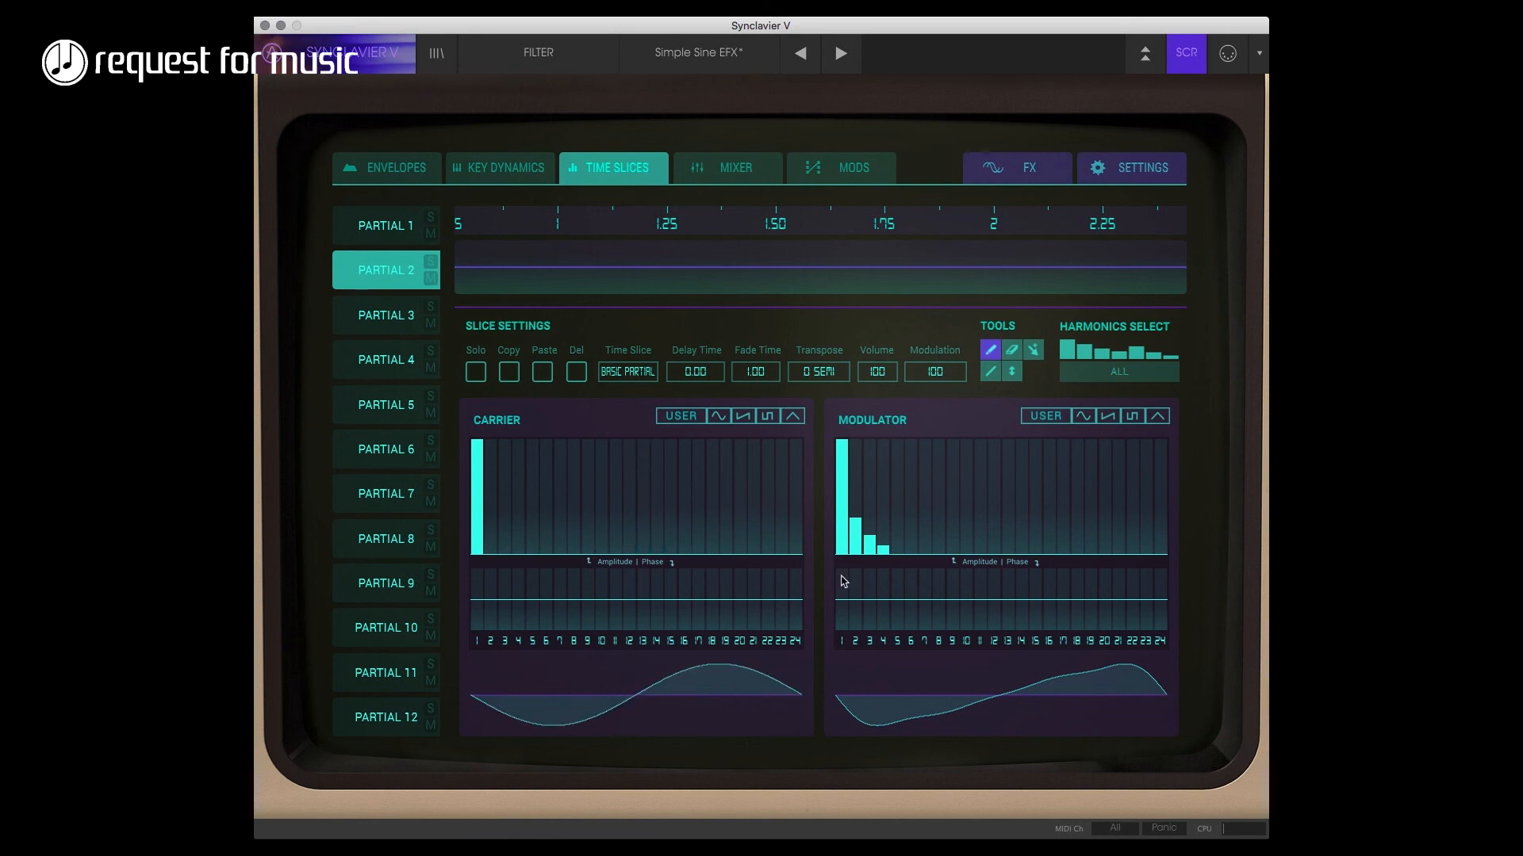
# - Raise modulator harmonics 2 and 3 and add faint harmonics 5, 6 and 10 to 15
pyautogui.moveTo(855, 484)
pyautogui.mouseDown()
pyautogui.moveTo(895, 544)
pyautogui.moveTo(1035, 551)
pyautogui.moveTo(976, 556)
pyautogui.mouseUp()
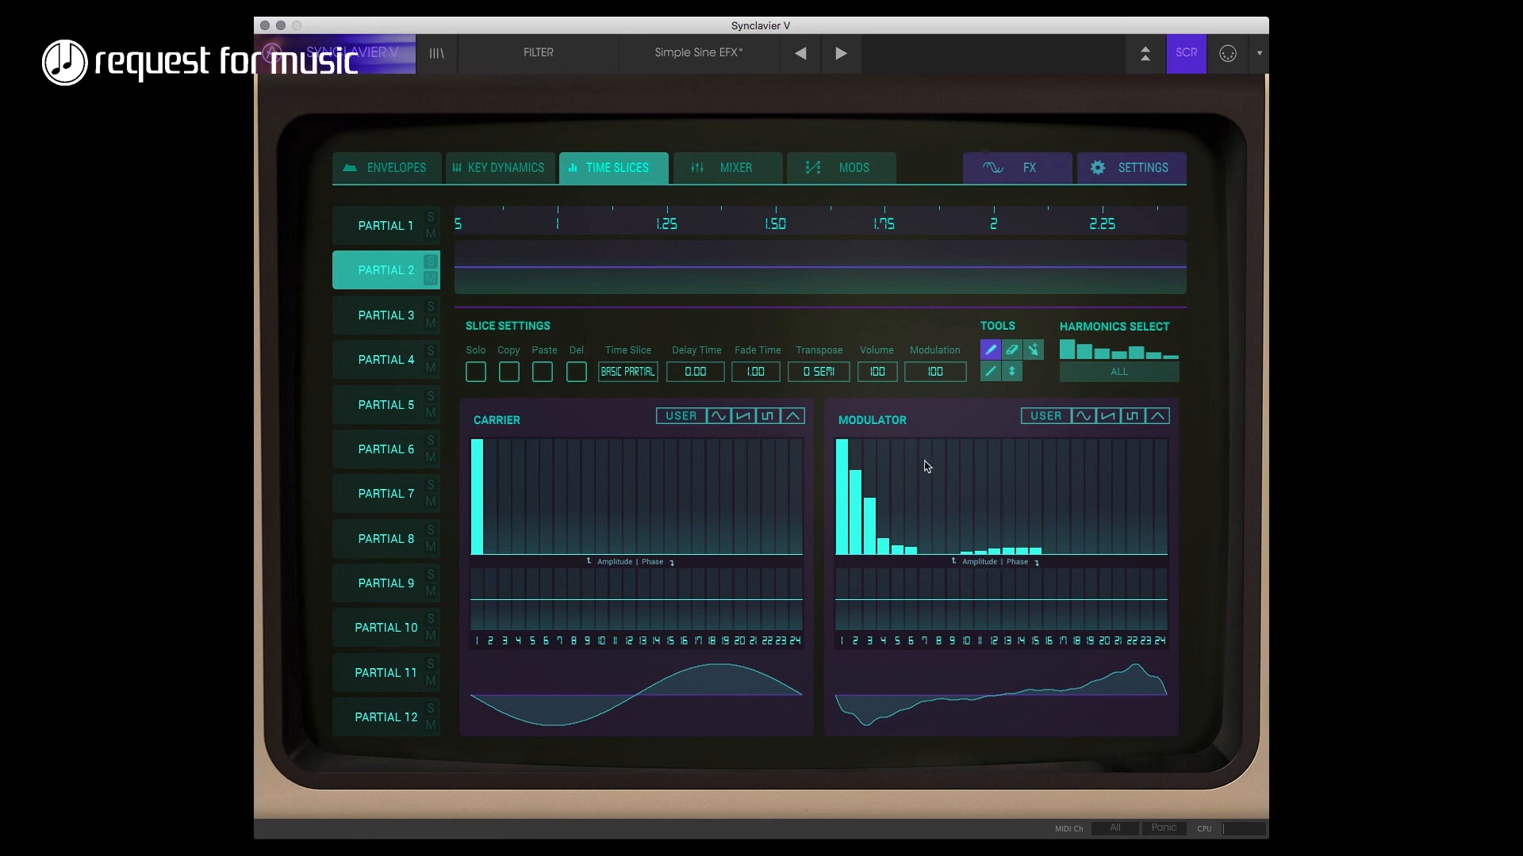
# - Try a full-level 14th harmonic in Partial 2's carrier and clear it again
pyautogui.moveTo(676, 547); pyautogui.dragTo(655, 422)
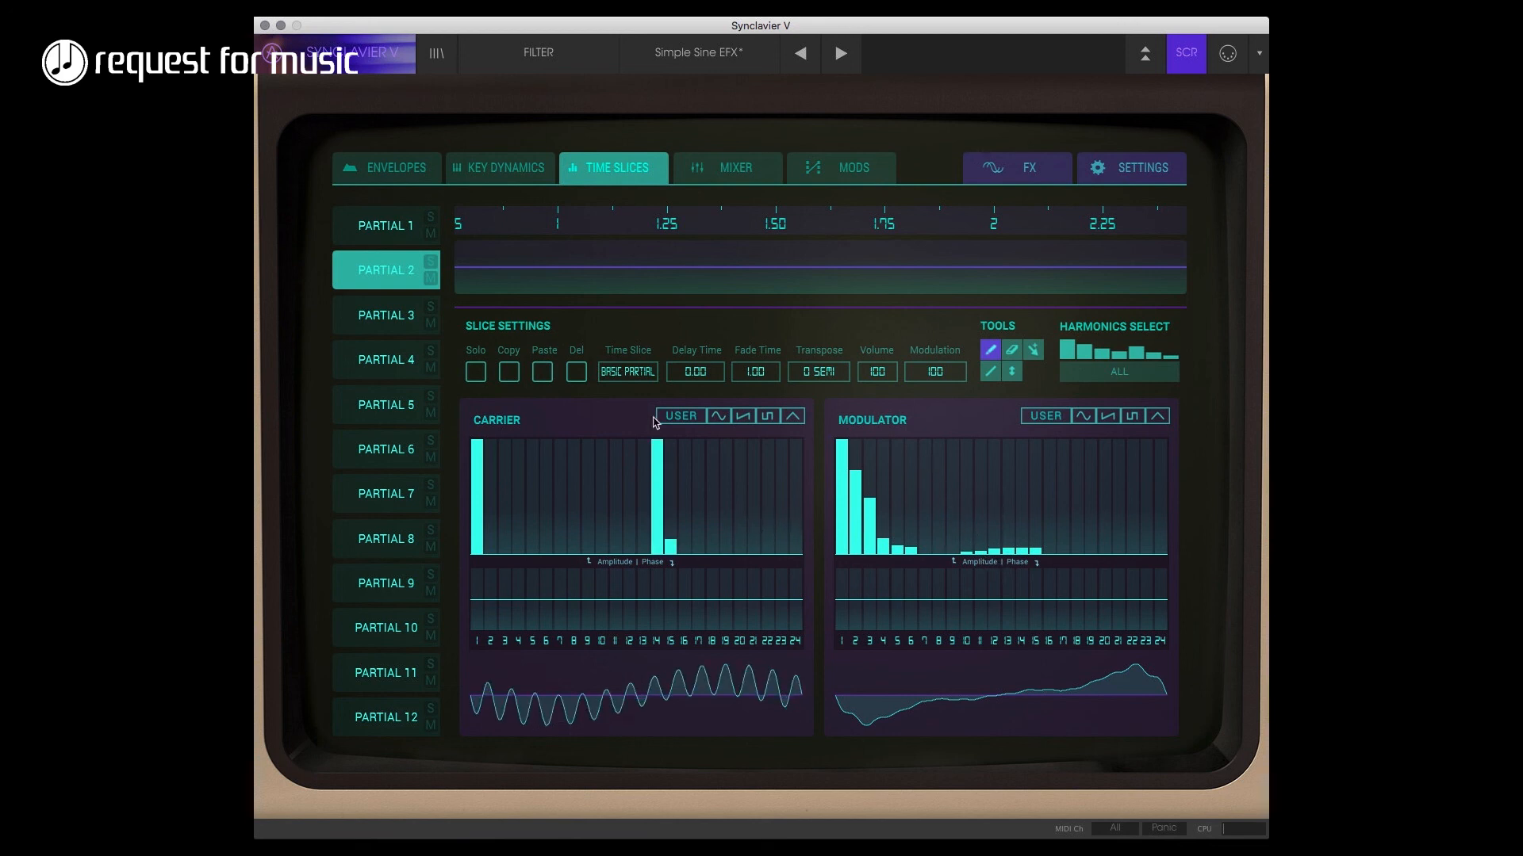
pyautogui.moveTo(655, 454); pyautogui.dragTo(665, 552)
pyautogui.moveTo(665, 552); pyautogui.dragTo(673, 563)
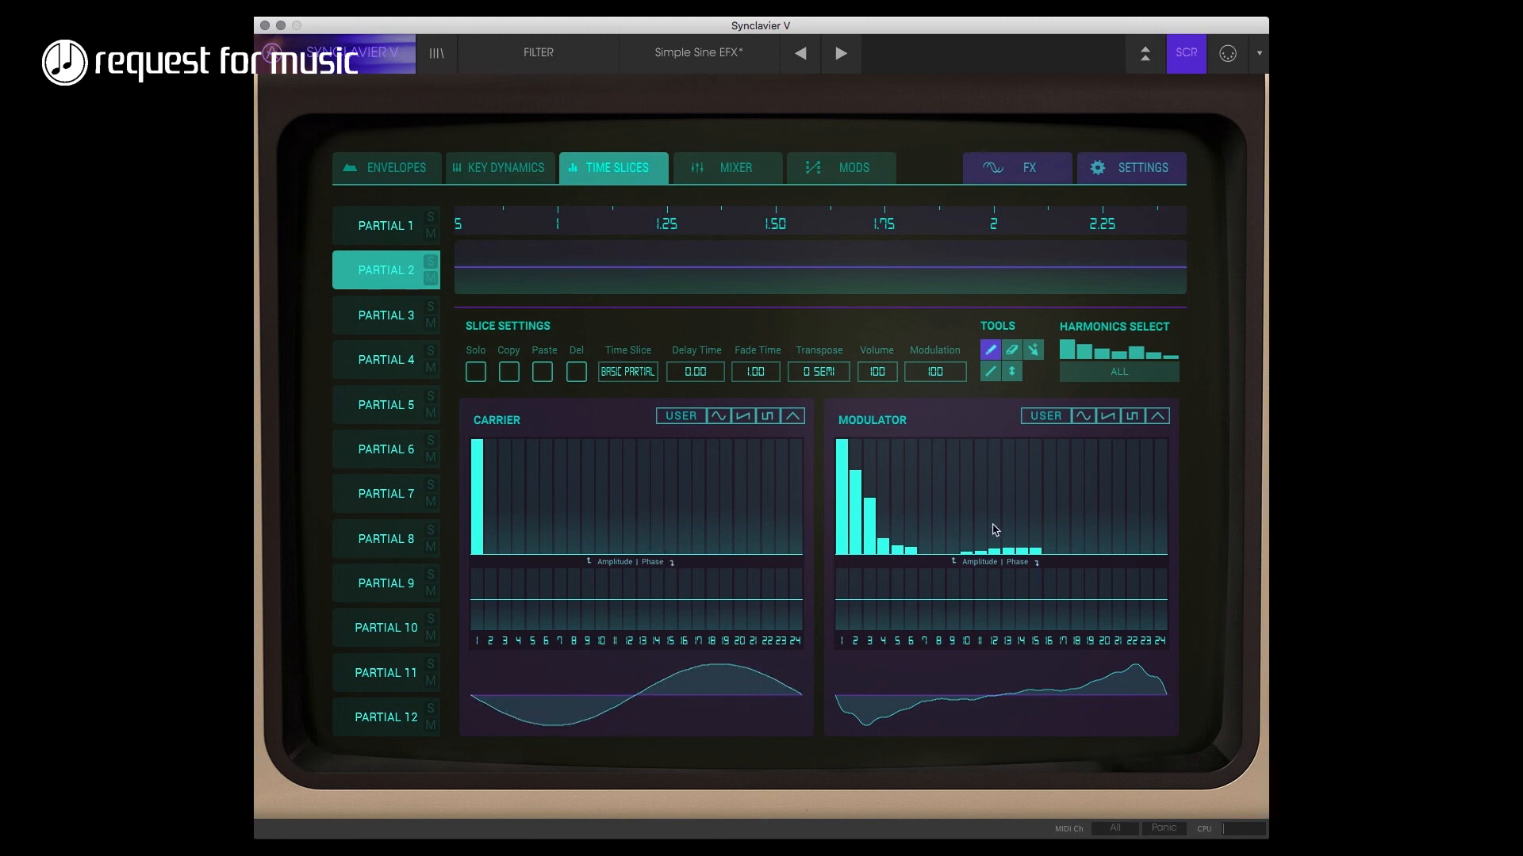
# - Add low, rising harmonics 21 to 24 to the modulator and faint harmonics 11 to 24 to the carrier
pyautogui.click(1159, 529)
pyautogui.moveTo(1154, 537)
pyautogui.mouseDown()
pyautogui.moveTo(1118, 555)
pyautogui.moveTo(1162, 547)
pyautogui.mouseUp()
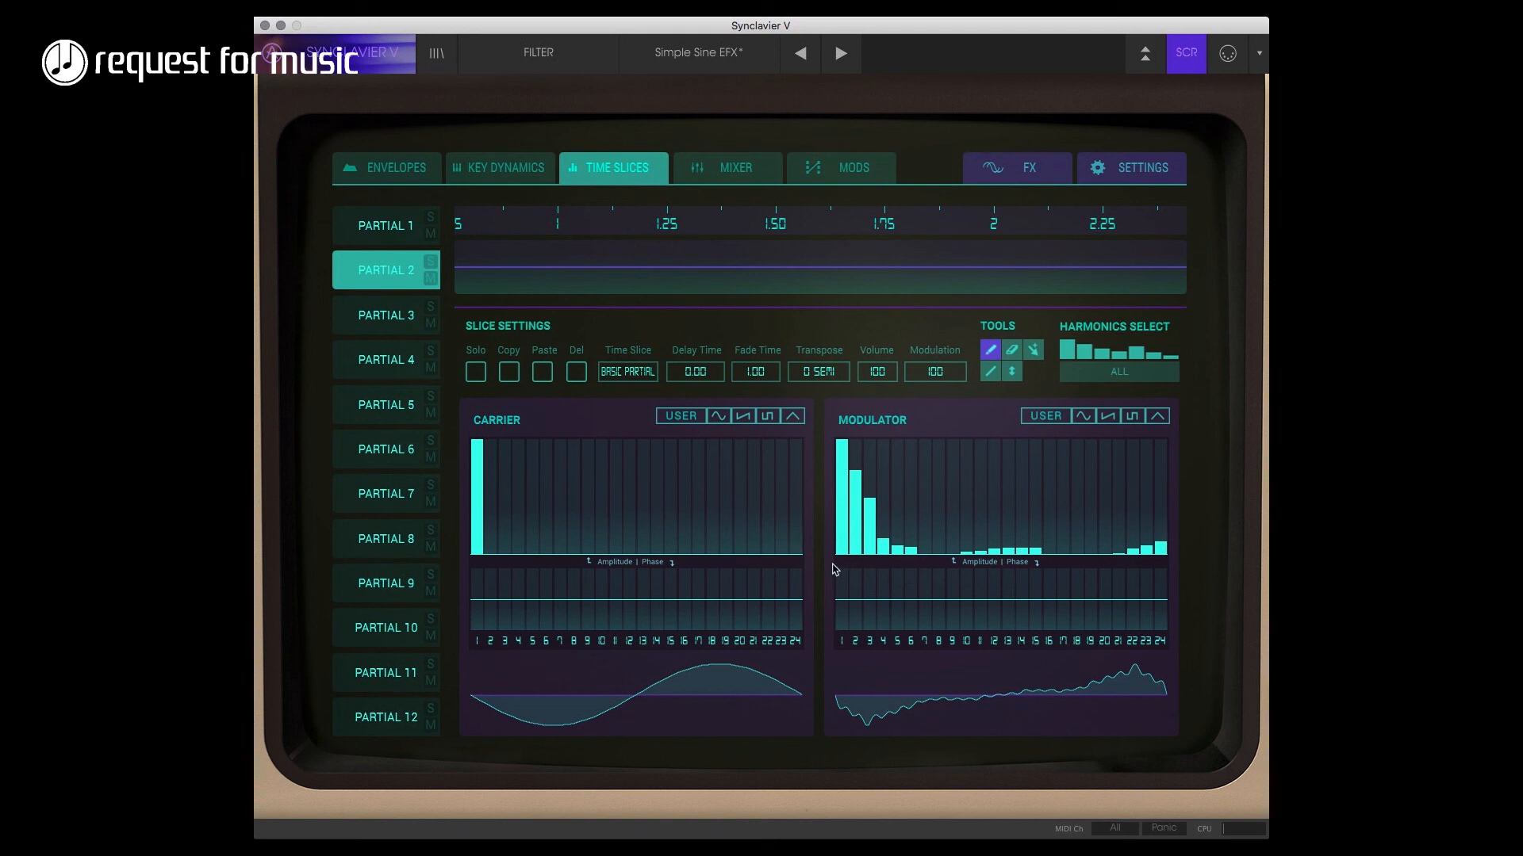
pyautogui.moveTo(798, 552); pyautogui.dragTo(648, 557)
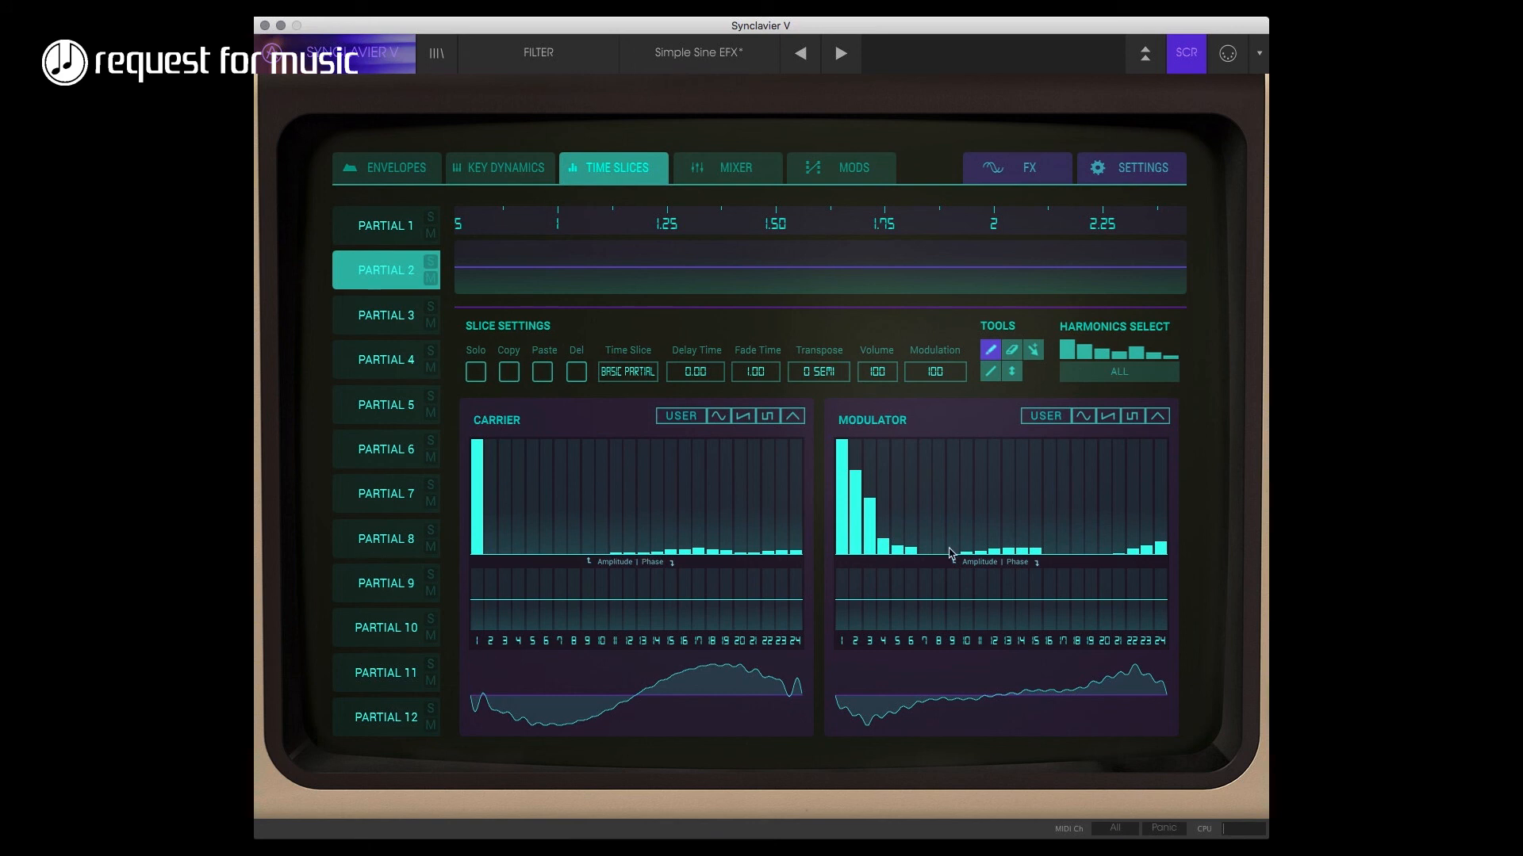
# - Clear the modulator's topmost harmonics, leaving a faint 20th, and raise harmonics 4 and 5 into a smooth slope
pyautogui.moveTo(1104, 553); pyautogui.dragTo(1163, 561)
pyautogui.moveTo(882, 515); pyautogui.dragTo(892, 536)
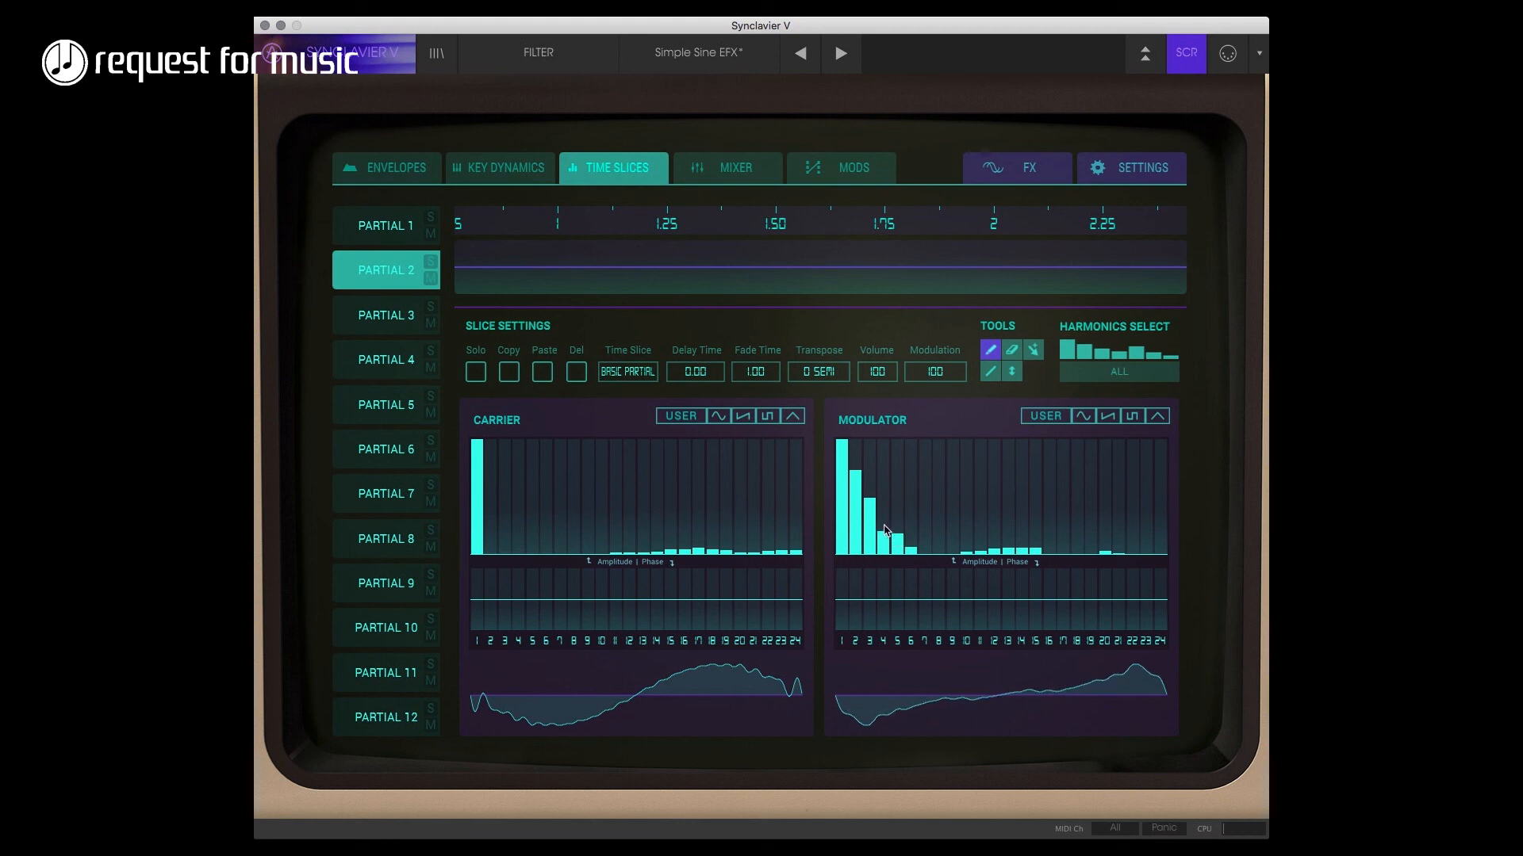
# - Give the carrier falling harmonics 2 to 6 and a low hump around harmonic 17
pyautogui.moveTo(485, 540)
pyautogui.mouseDown()
pyautogui.moveTo(553, 555)
pyautogui.moveTo(494, 514)
pyautogui.mouseUp()
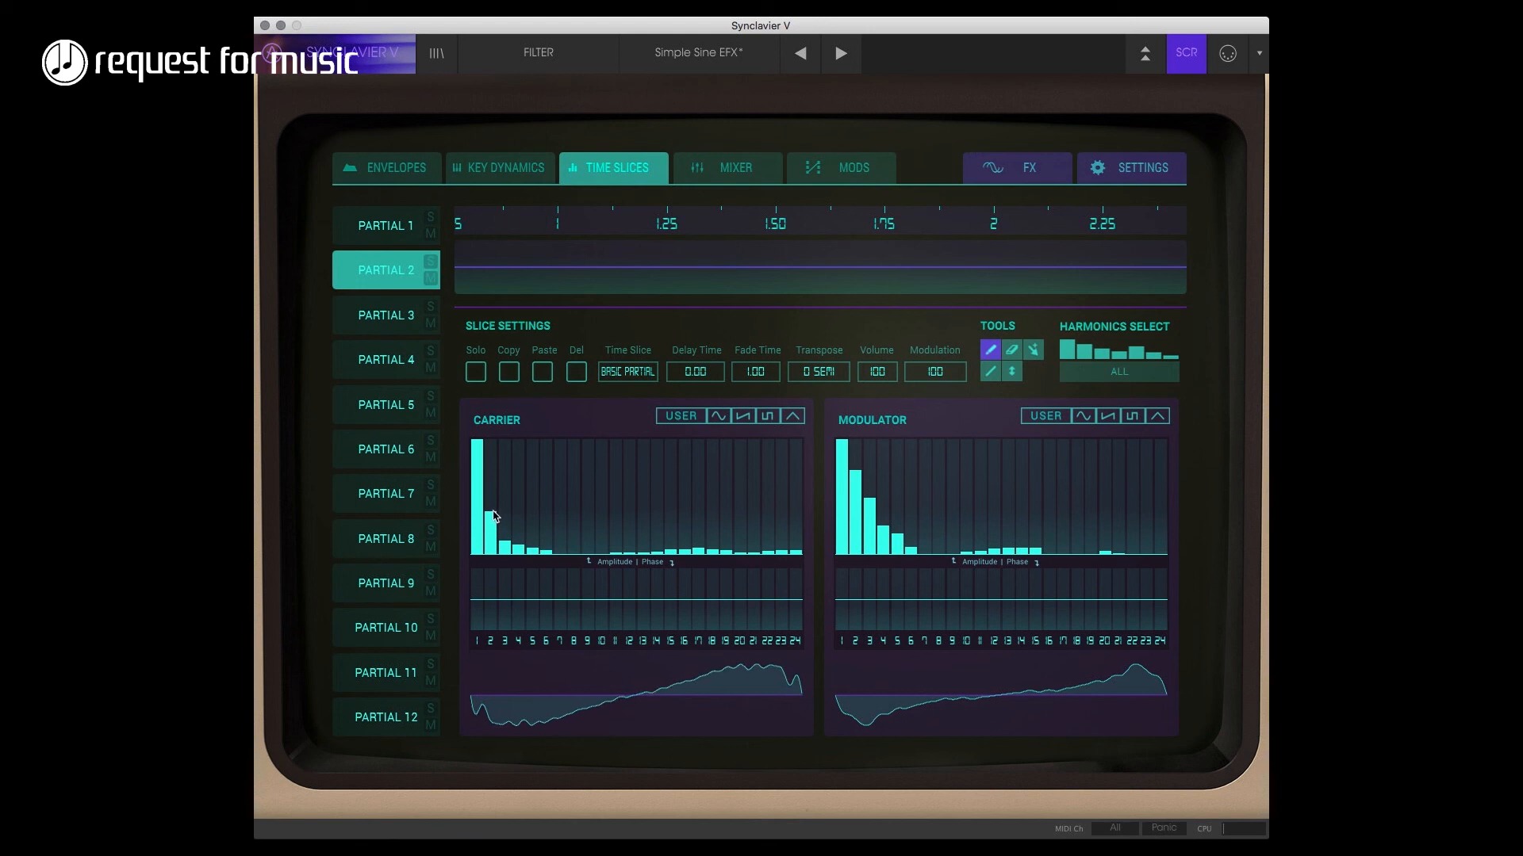
pyautogui.moveTo(664, 550)
pyautogui.mouseDown()
pyautogui.moveTo(741, 547)
pyautogui.moveTo(655, 555)
pyautogui.mouseUp()
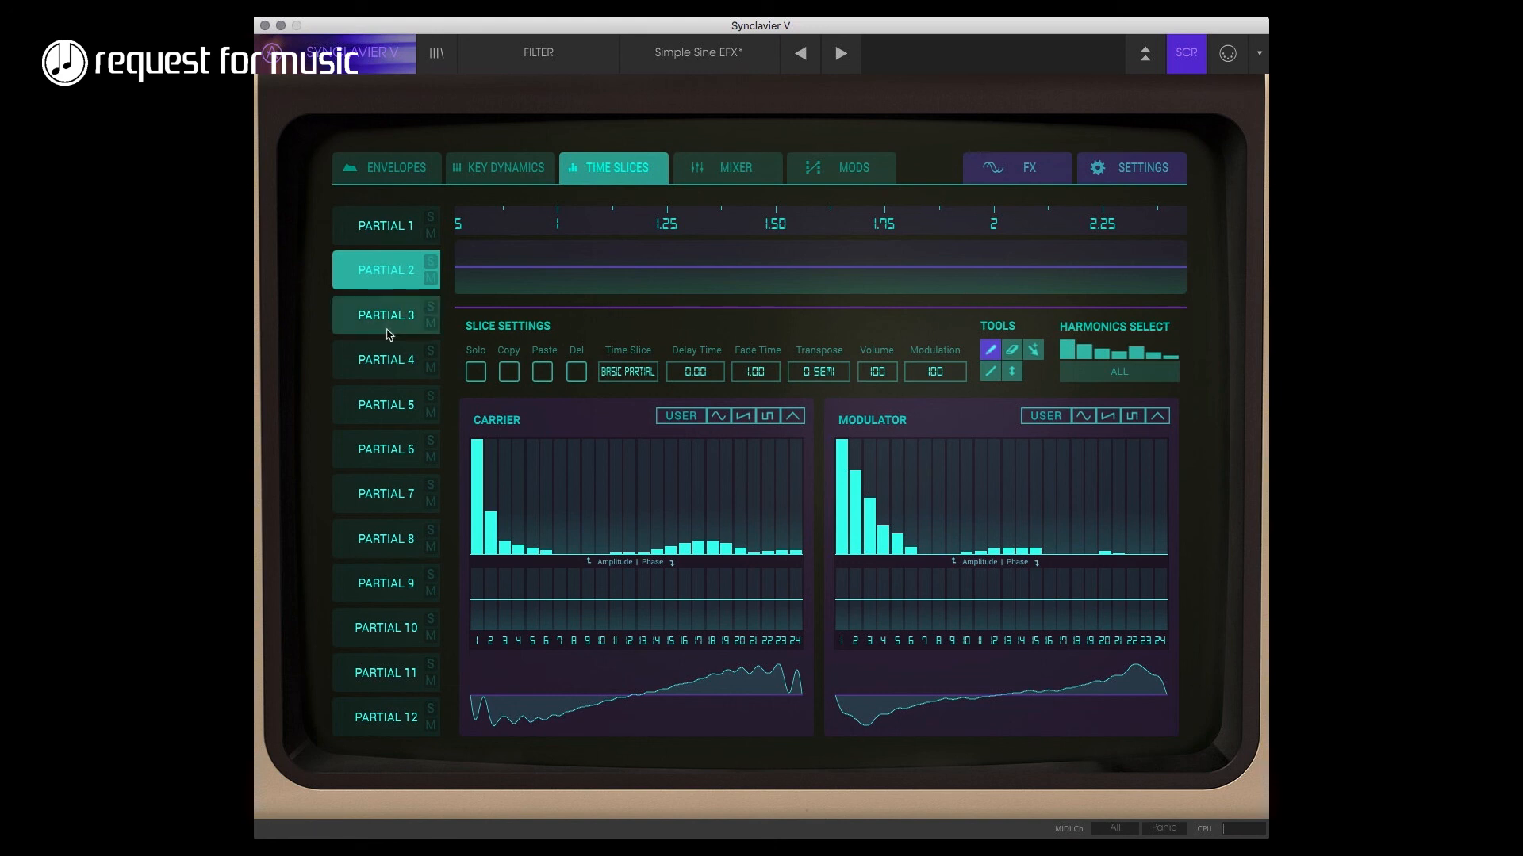
# - Copy Partial 2's settings to Partials 3 and 4 on the hardware panel and return to the screen view
pyautogui.click(1198, 52)
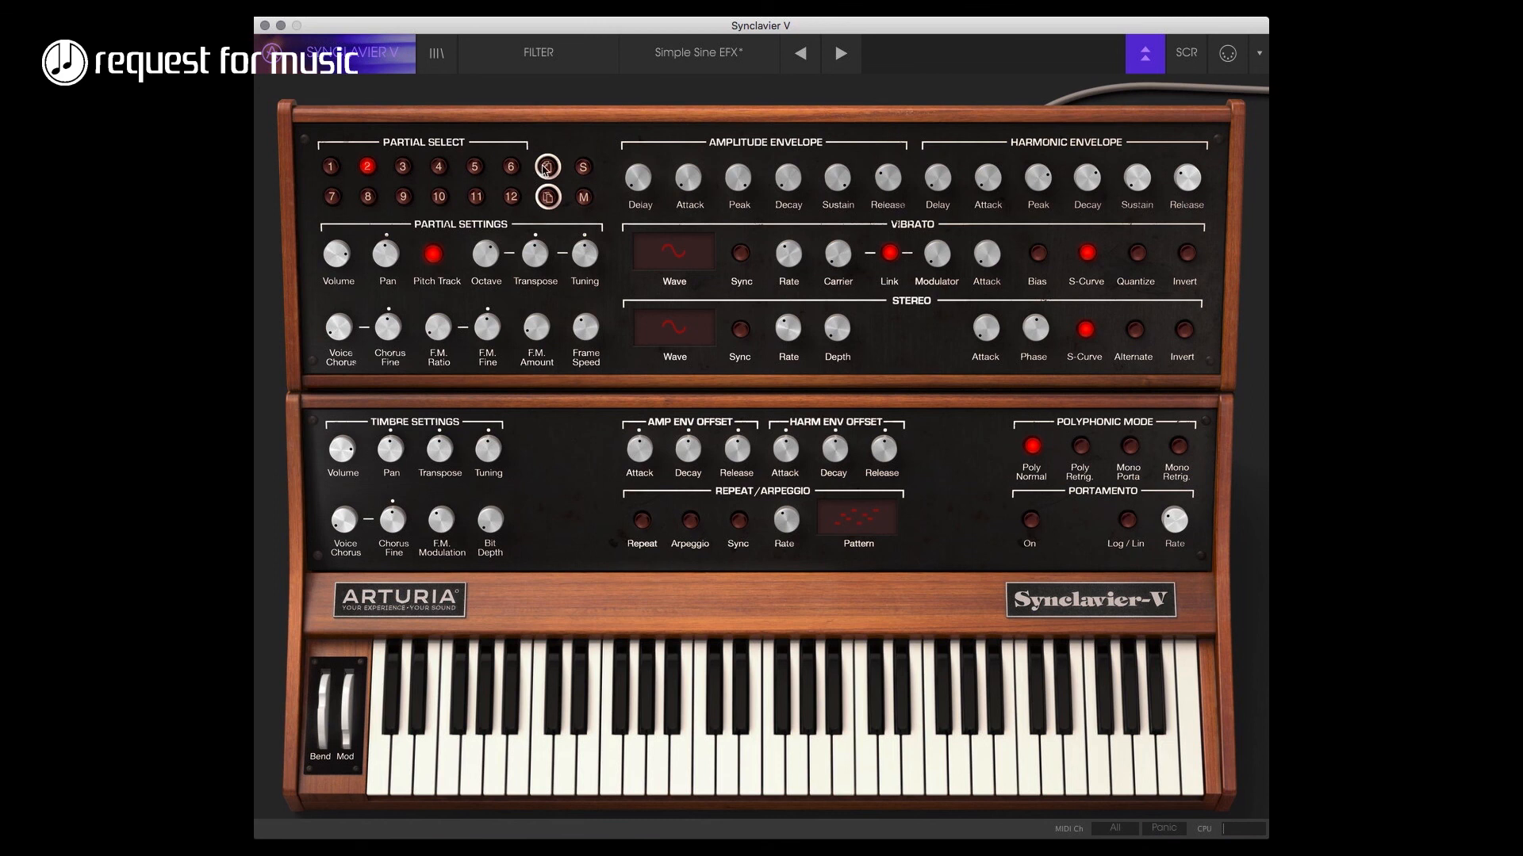
pyautogui.click(412, 167)
pyautogui.click(439, 167)
pyautogui.click(1186, 54)
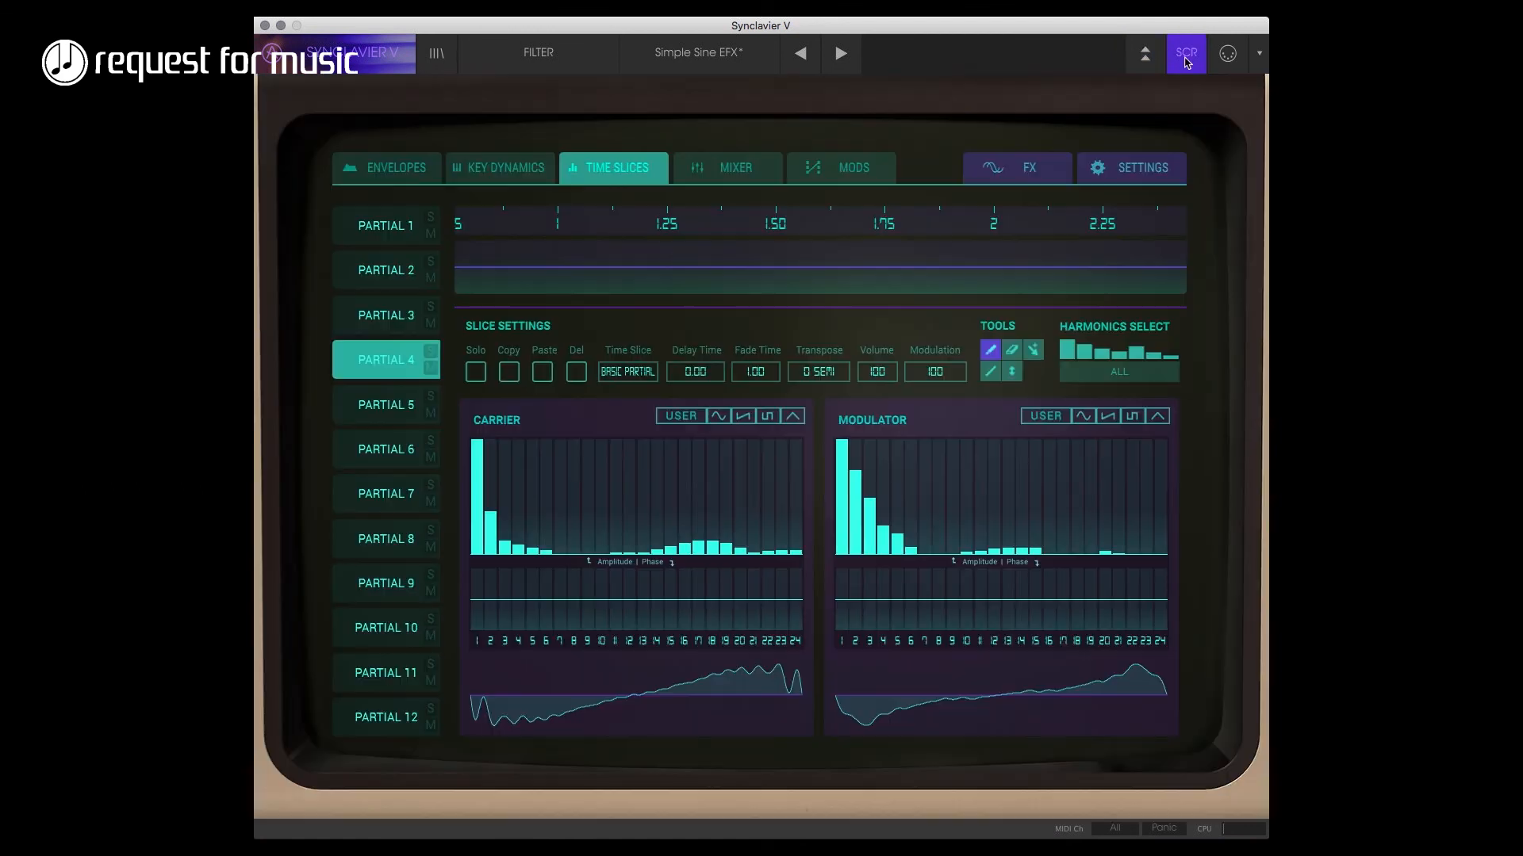
# - In the mixer, pan Partial 2 left and Partial 4 right and slightly offset their tuning, fine chorus and fine FM ratio
pyautogui.click(727, 167)
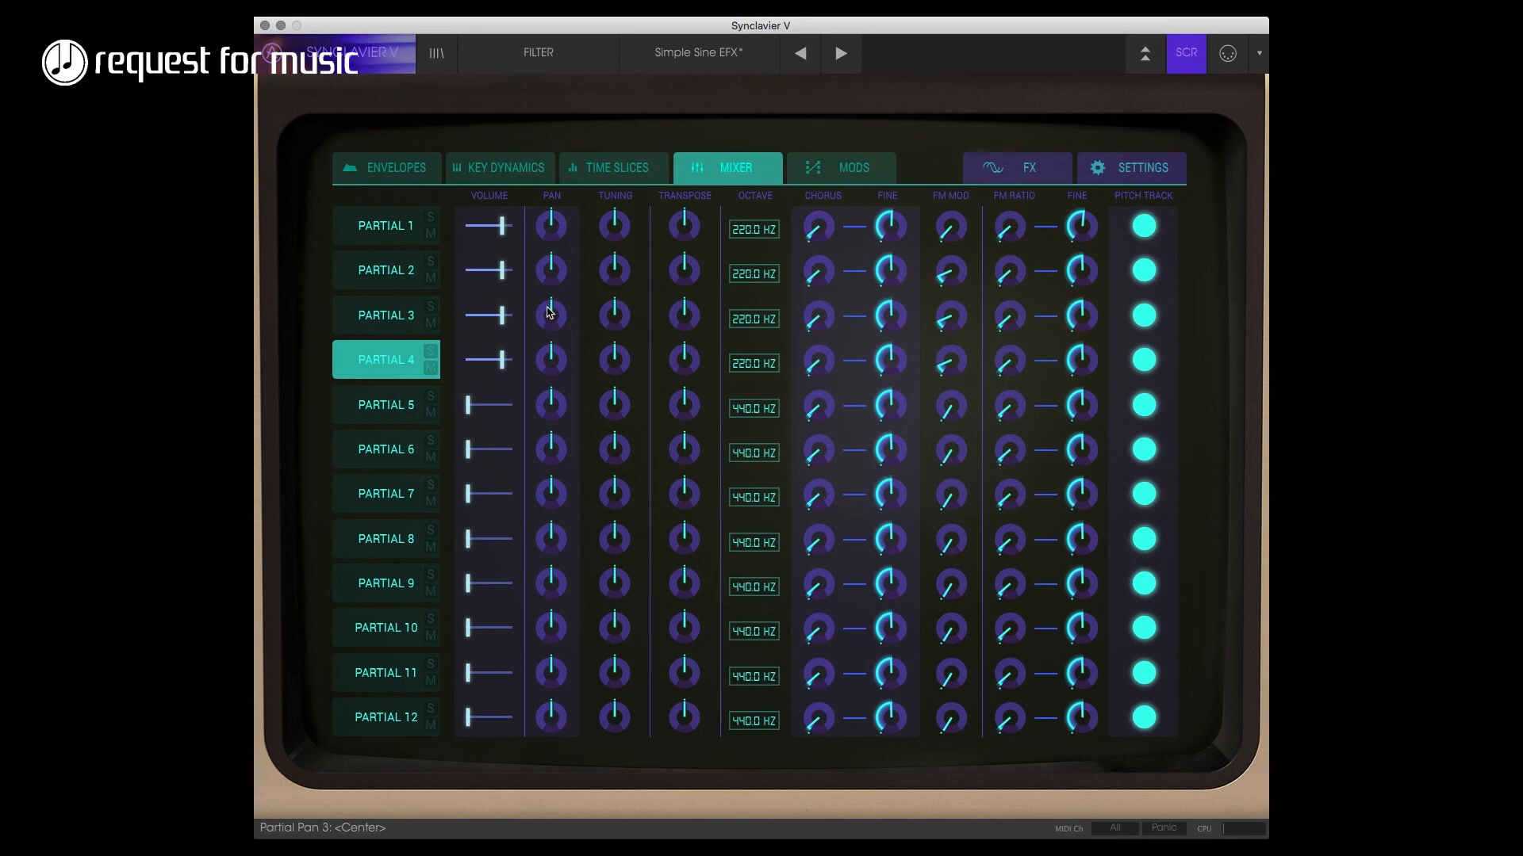
pyautogui.moveTo(549, 272); pyautogui.dragTo(555, 317)
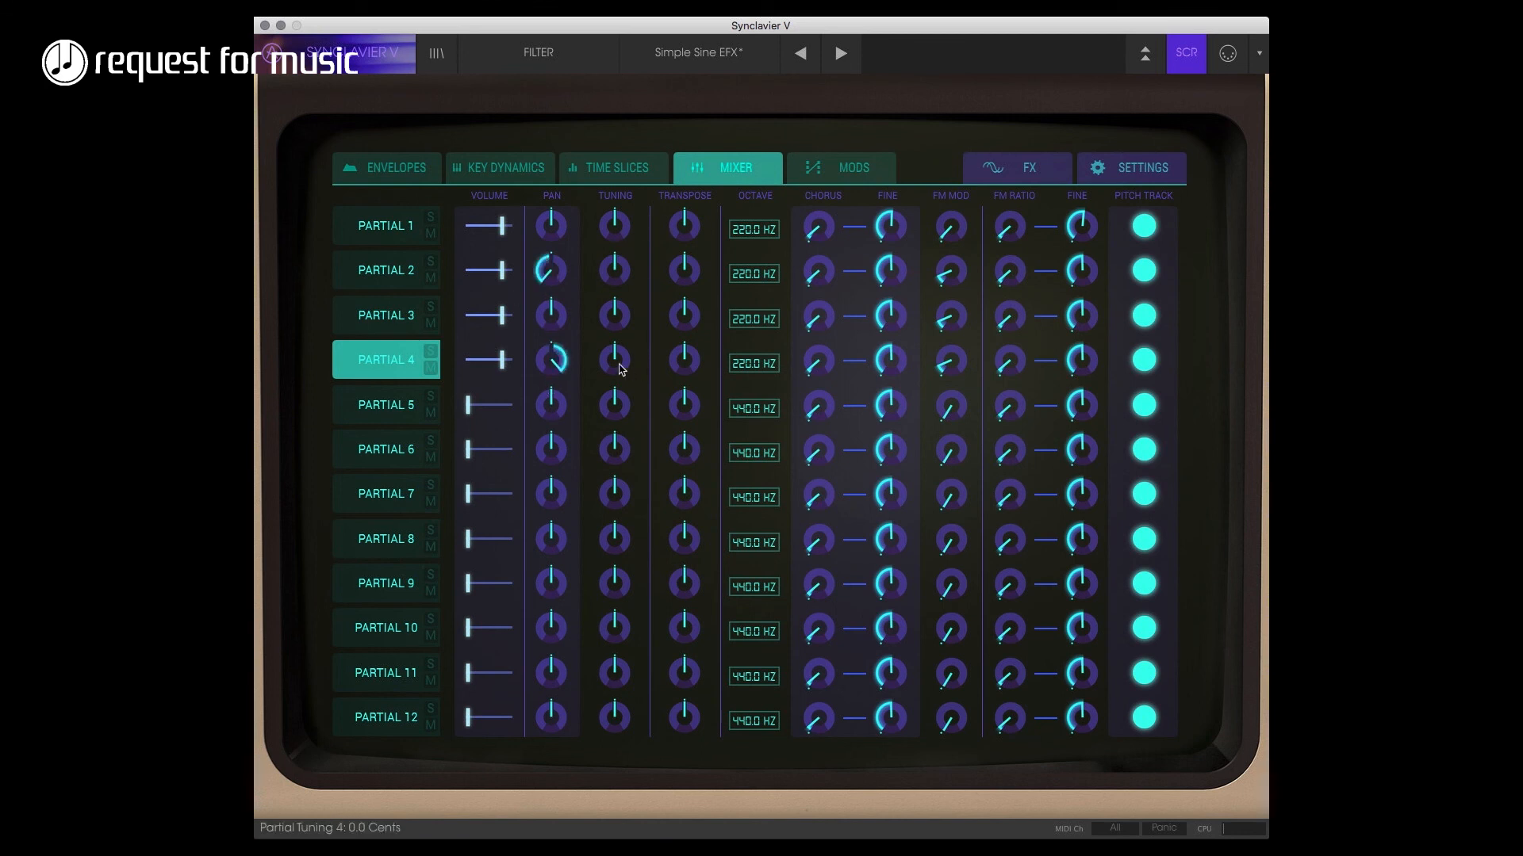
pyautogui.moveTo(617, 266); pyautogui.dragTo(619, 277)
pyautogui.moveTo(618, 351); pyautogui.dragTo(627, 340)
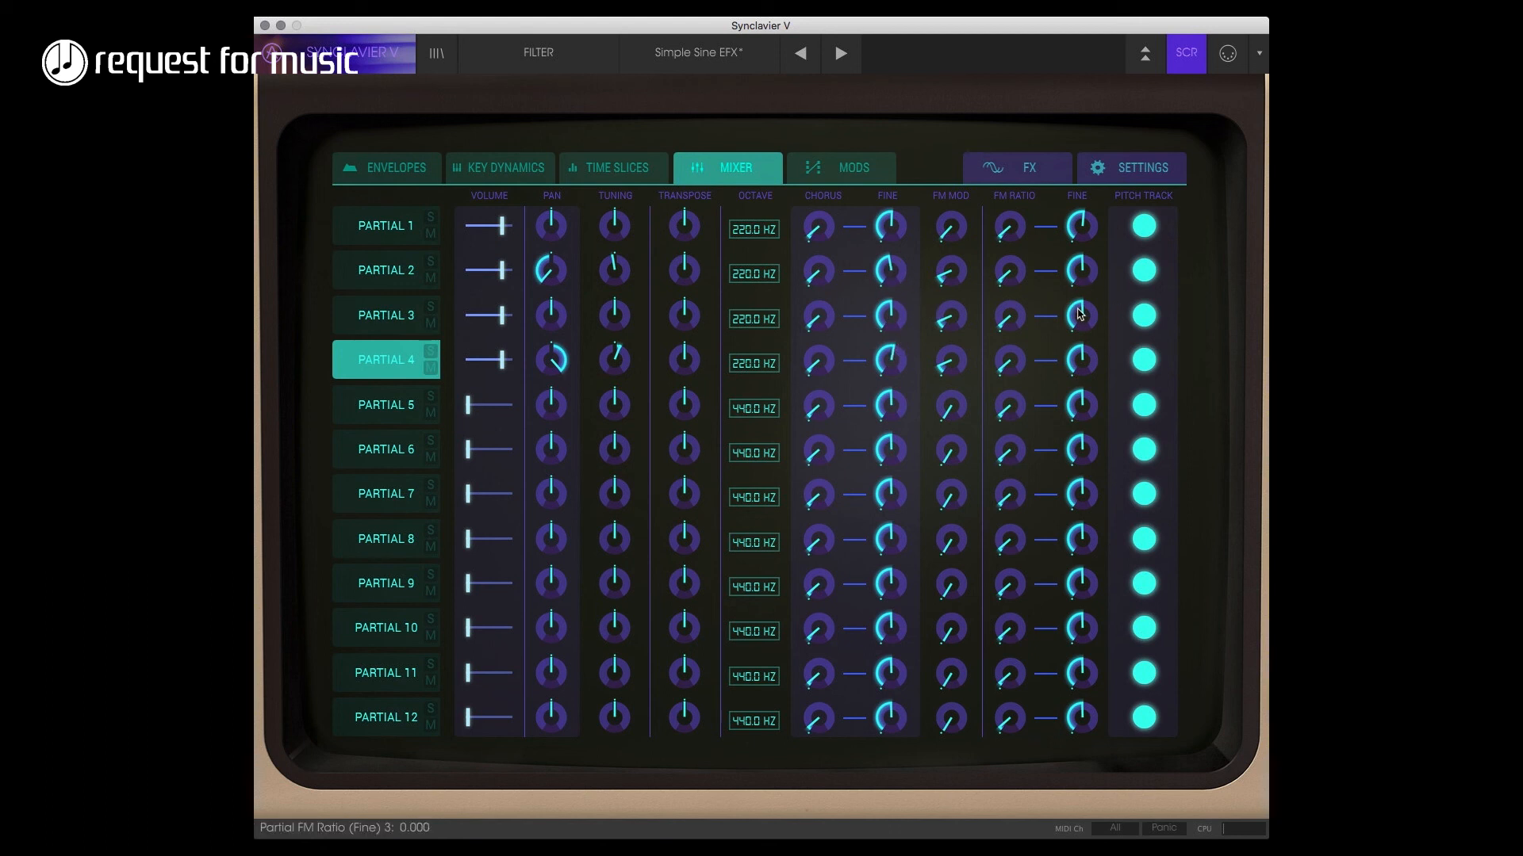
pyautogui.moveTo(1084, 288); pyautogui.dragTo(1086, 278)
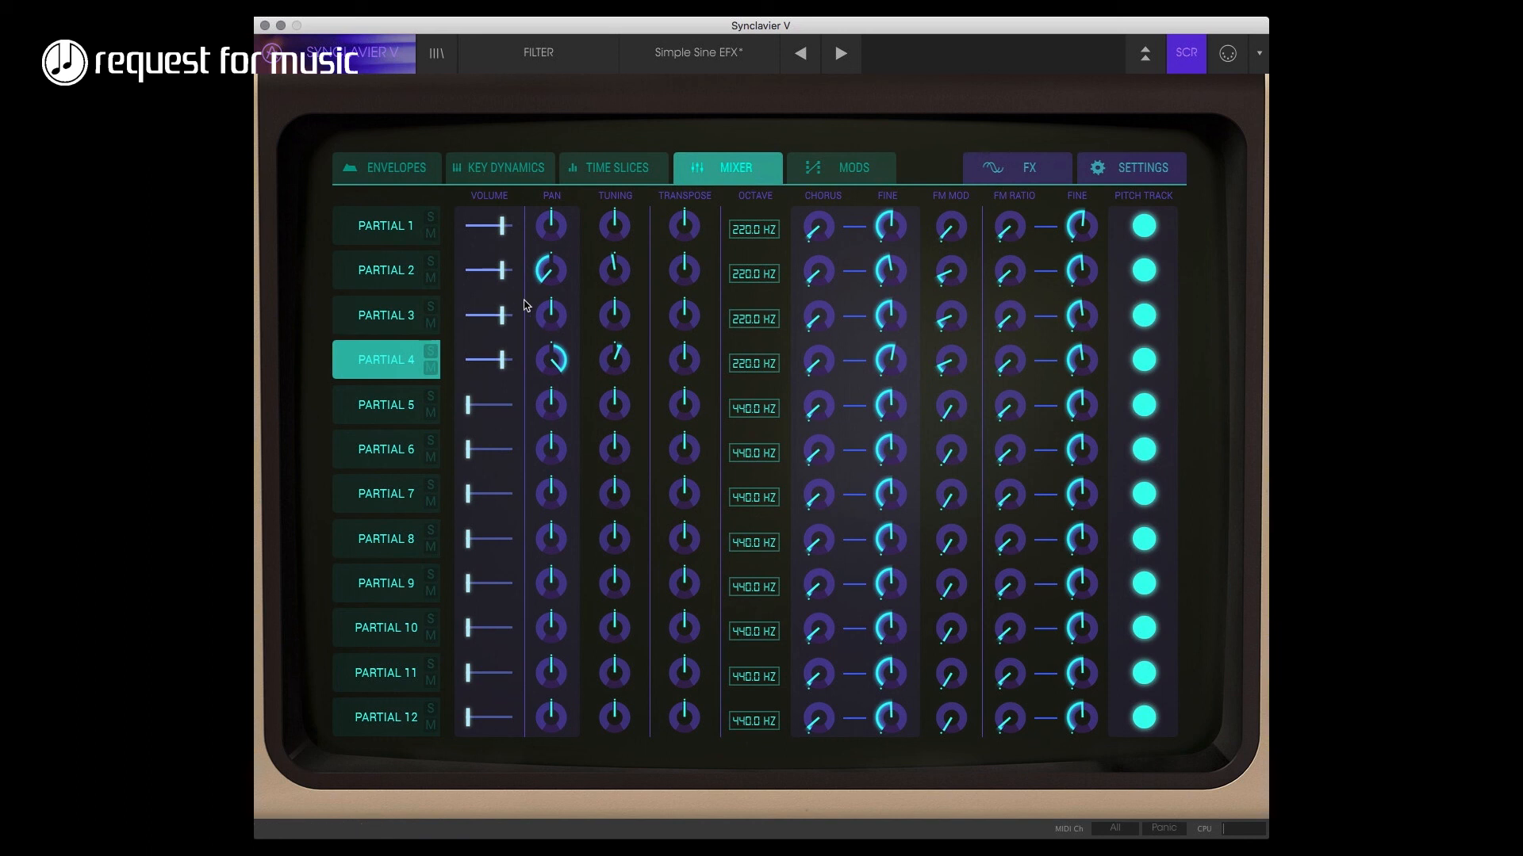
# - Set Partial 3's amplitude envelope delay to 0.026 and its harmonic envelope peak to 52.0
pyautogui.click(413, 183)
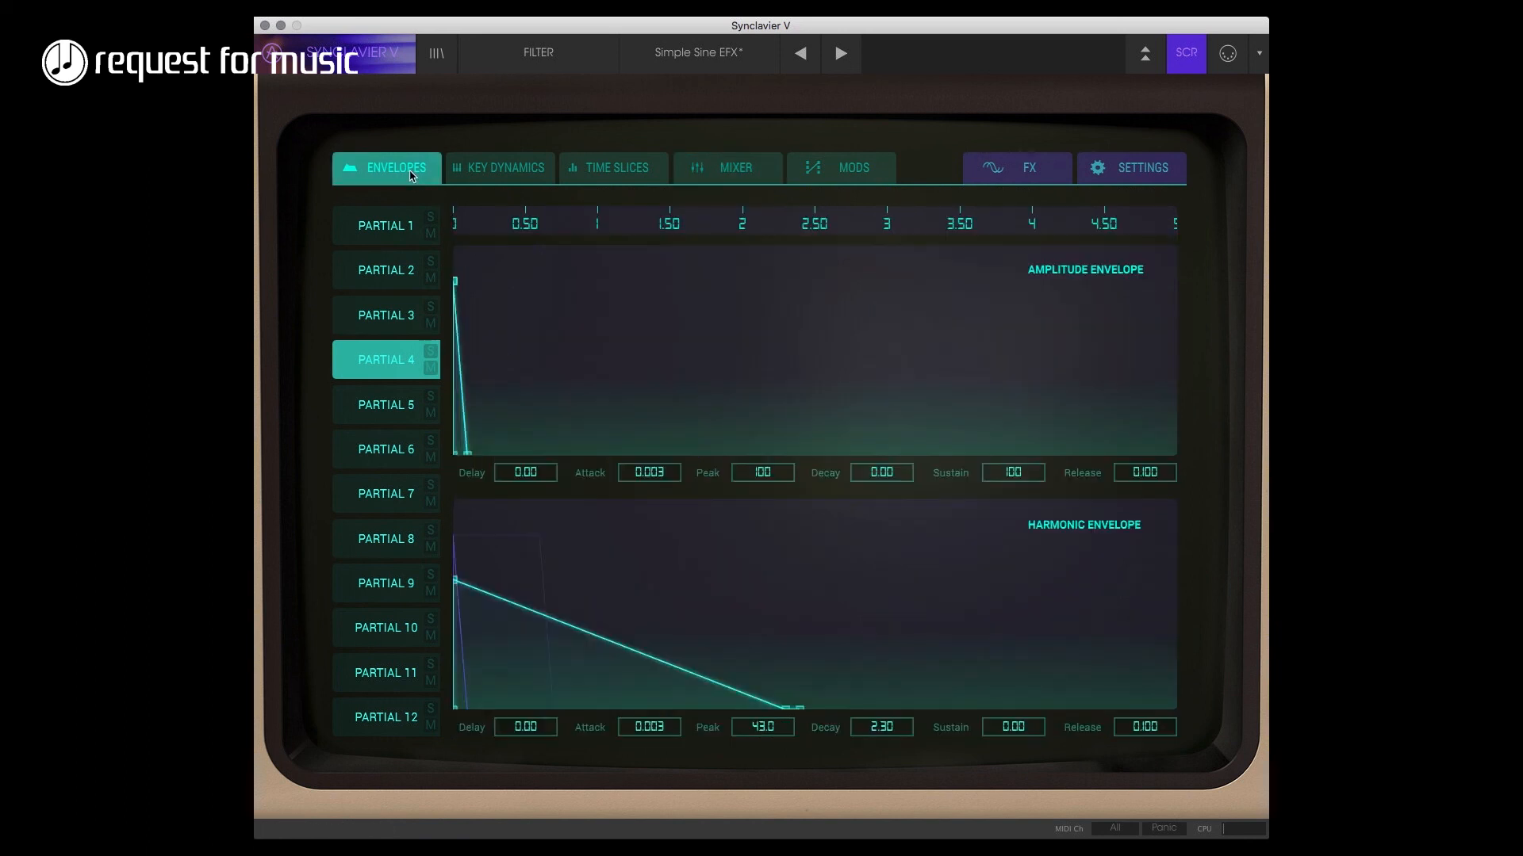
pyautogui.click(404, 317)
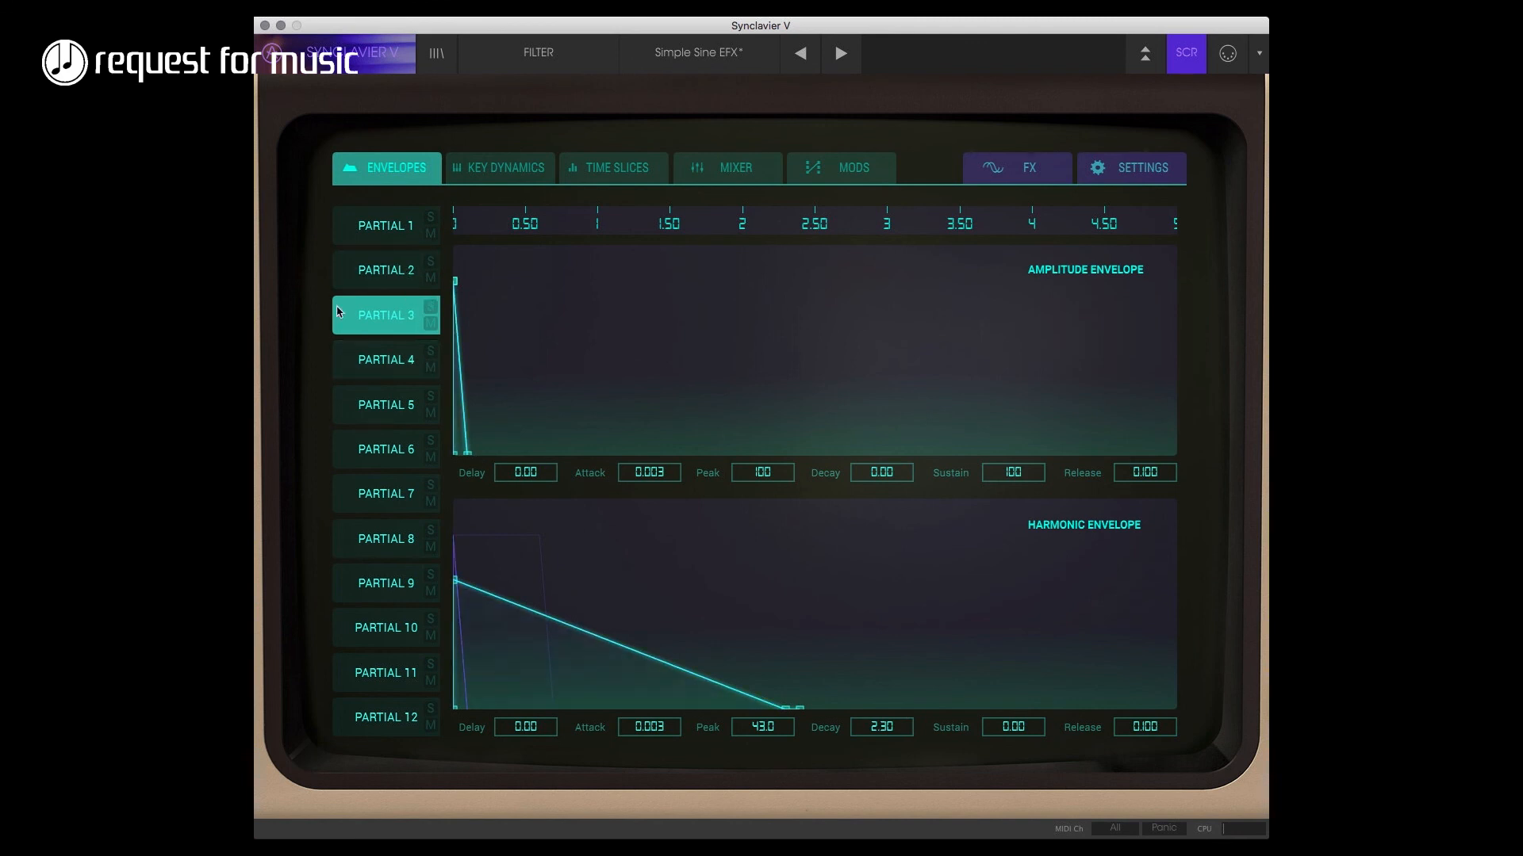
pyautogui.moveTo(521, 481); pyautogui.dragTo(523, 458)
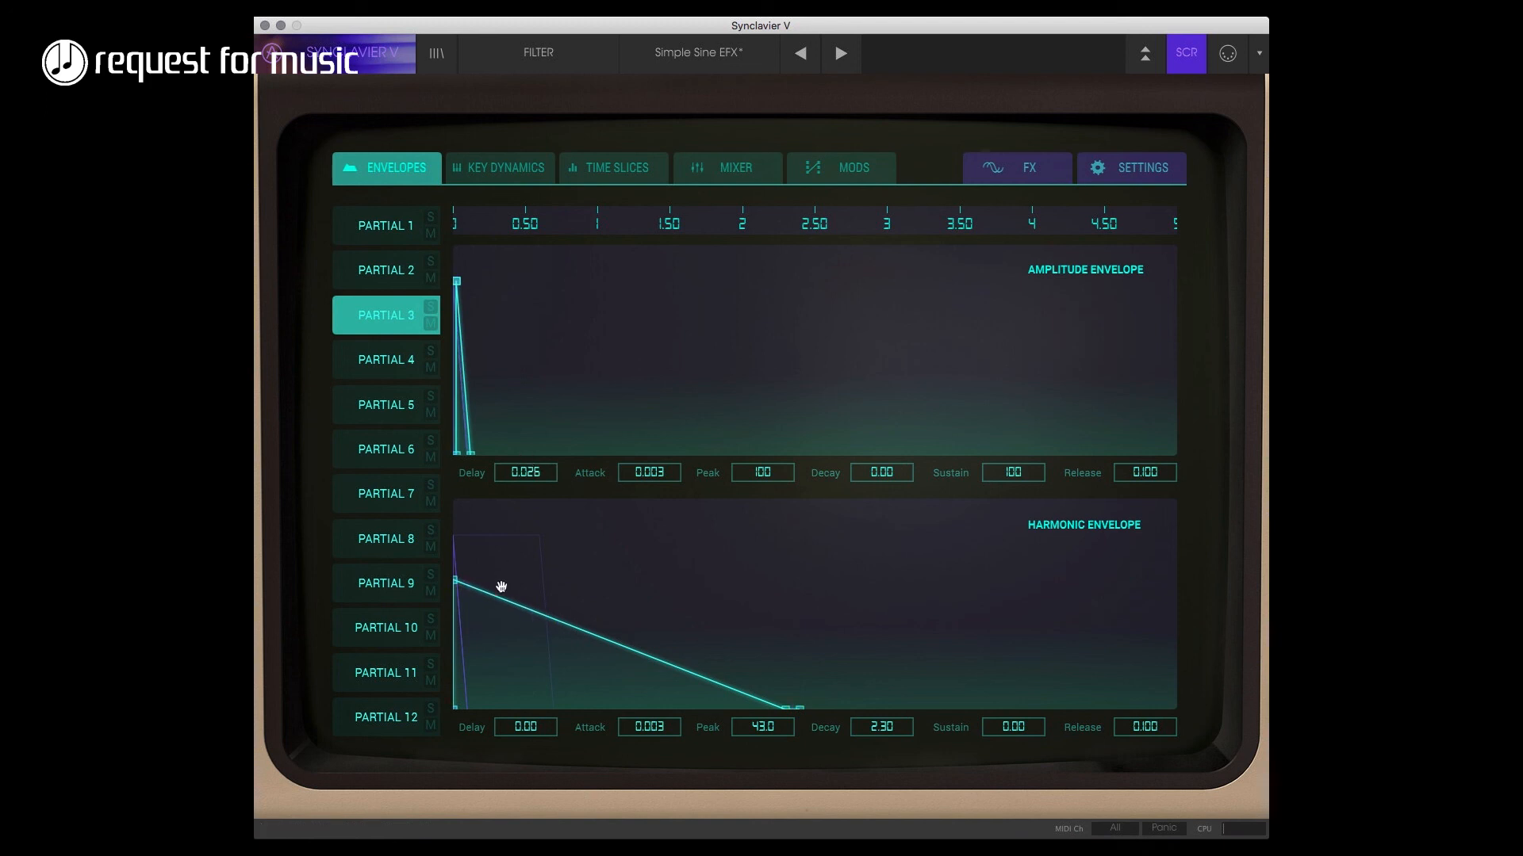
pyautogui.moveTo(727, 693); pyautogui.dragTo(774, 715)
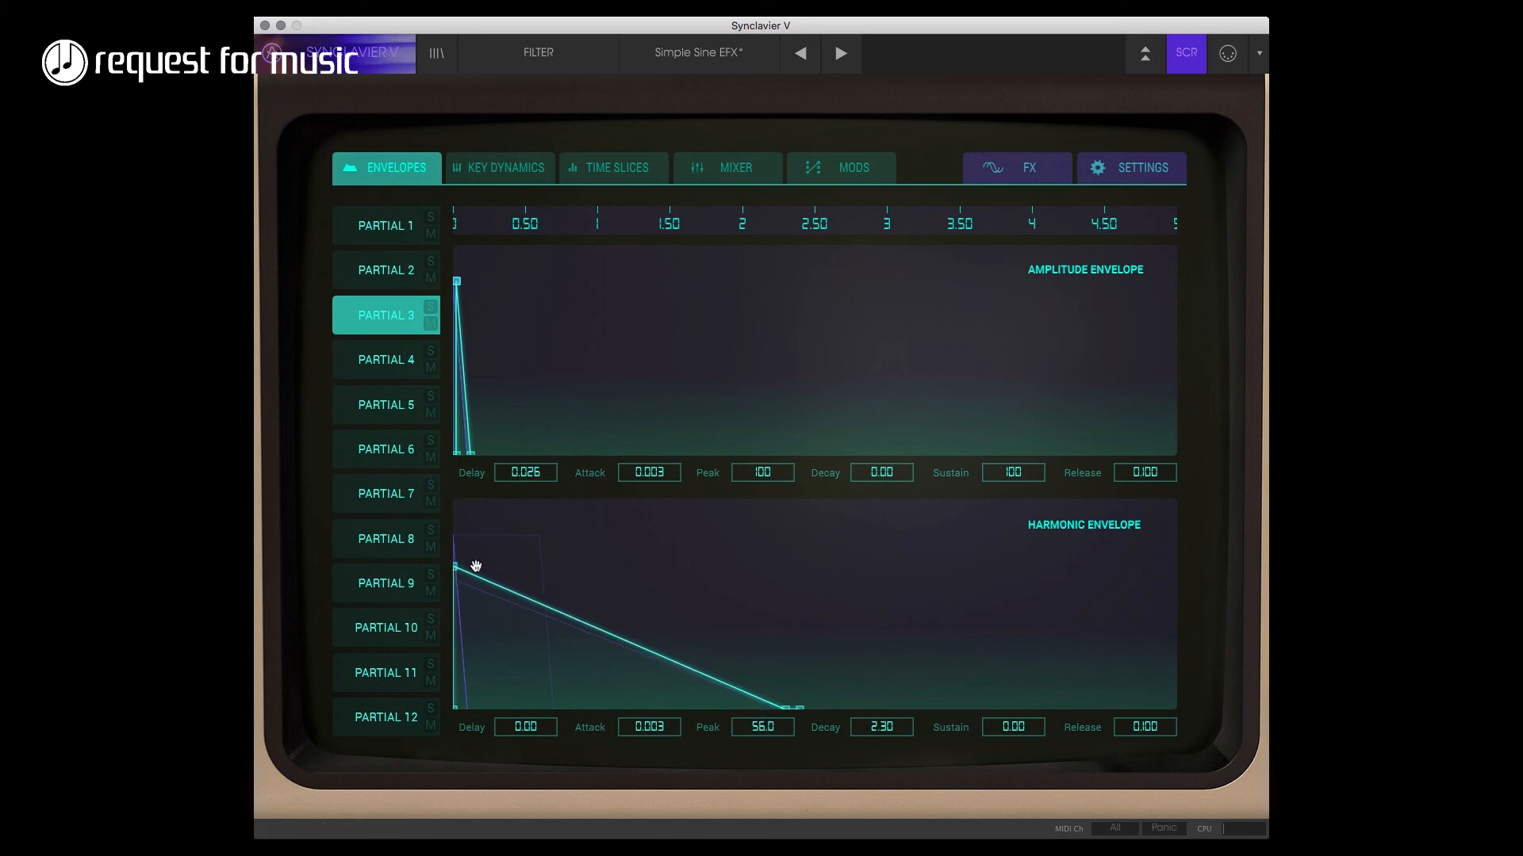
pyautogui.moveTo(758, 731)
pyautogui.mouseDown()
pyautogui.moveTo(758, 669)
pyautogui.moveTo(757, 734)
pyautogui.mouseUp()
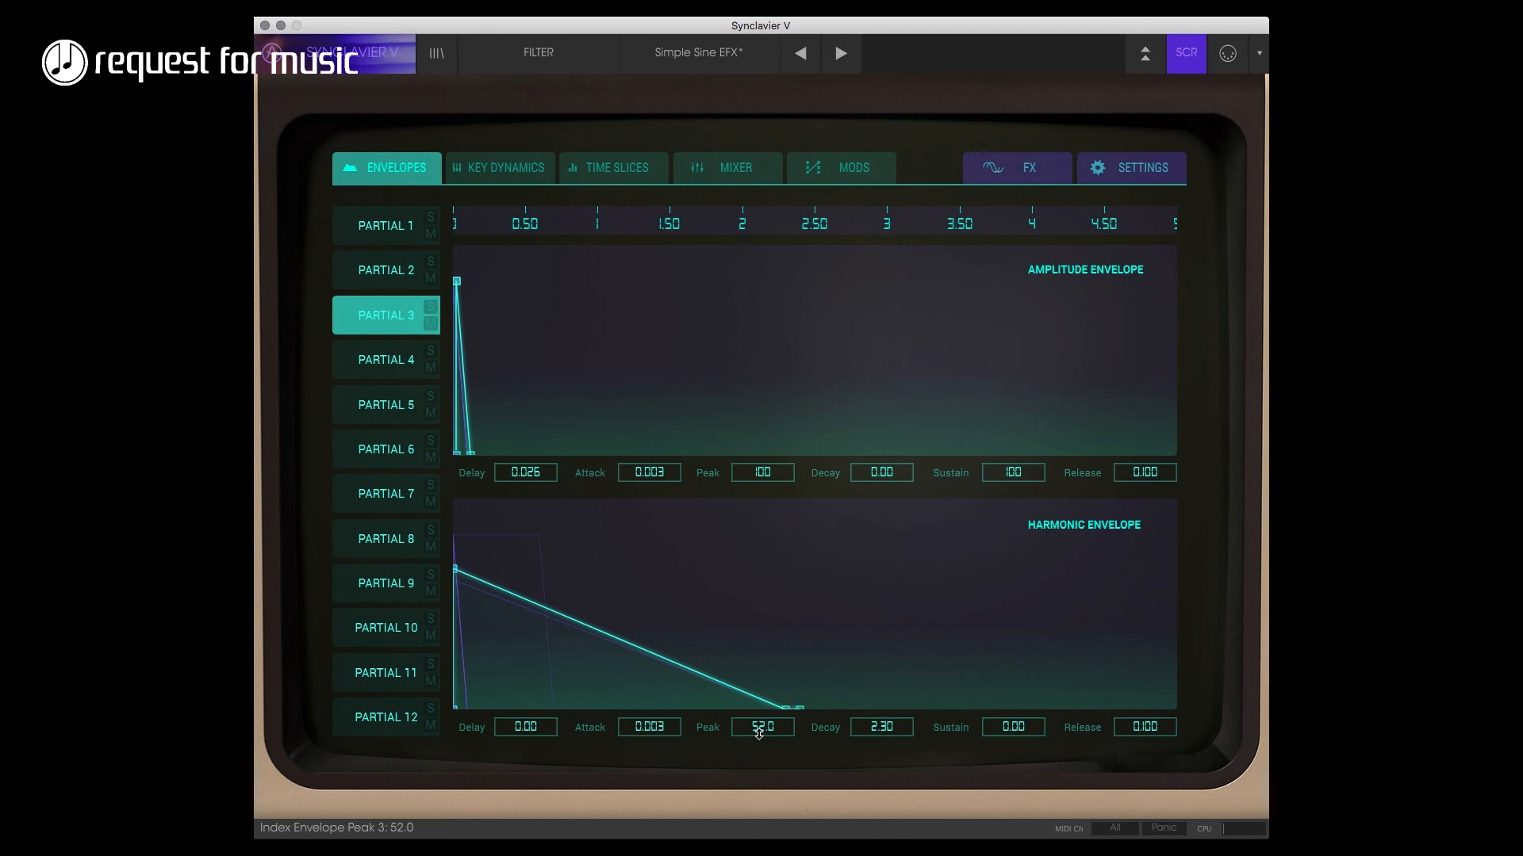
# - Turn on portamento and raise Partial 1's mixer volume to maximum
pyautogui.click(1131, 178)
pyautogui.click(1196, 64)
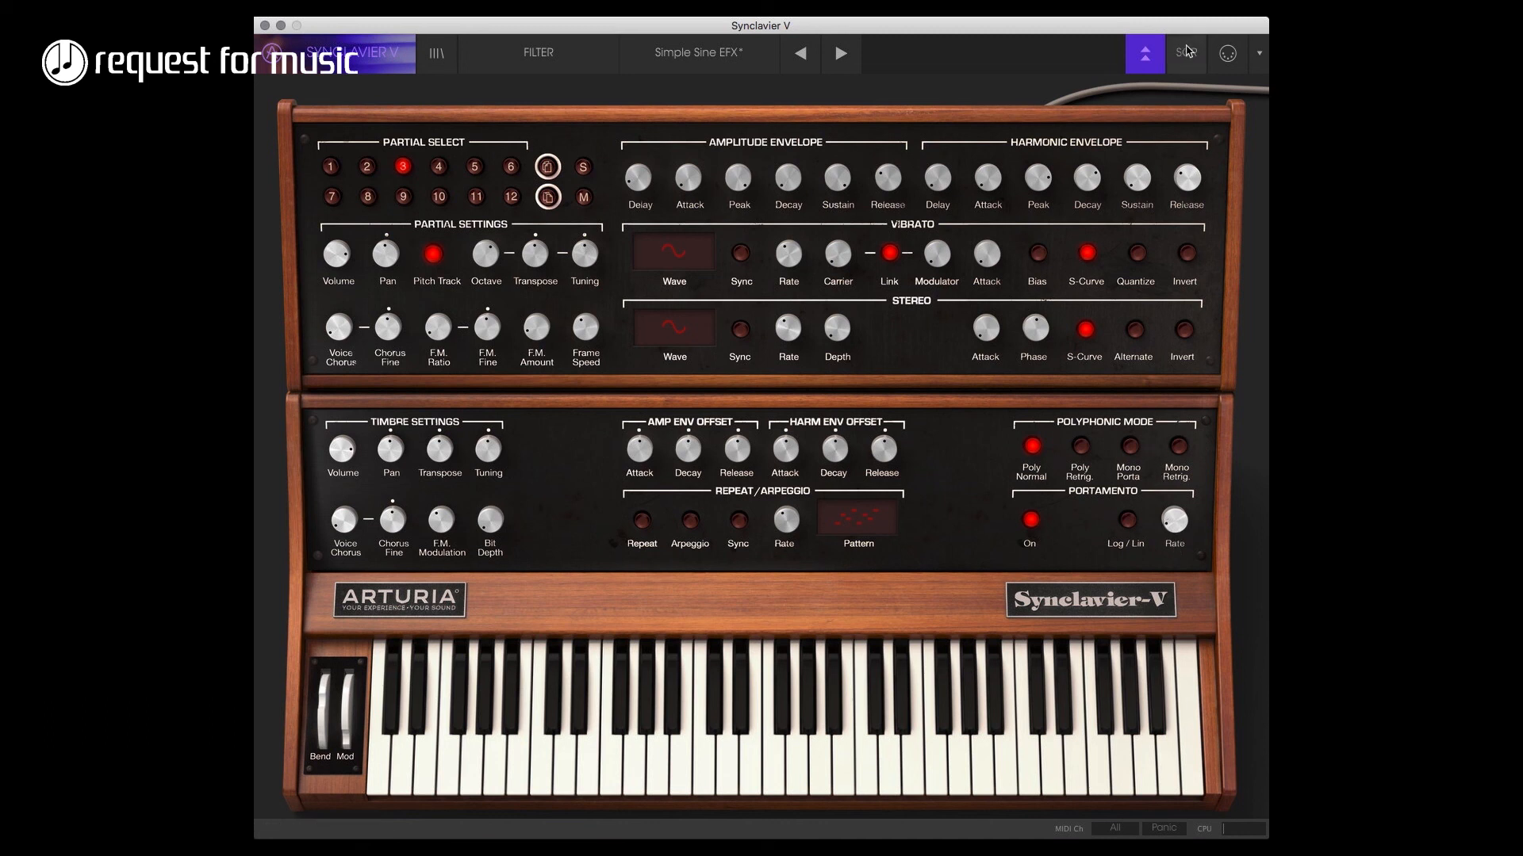
pyautogui.click(1187, 51)
pyautogui.click(735, 168)
pyautogui.moveTo(489, 235); pyautogui.dragTo(574, 235)
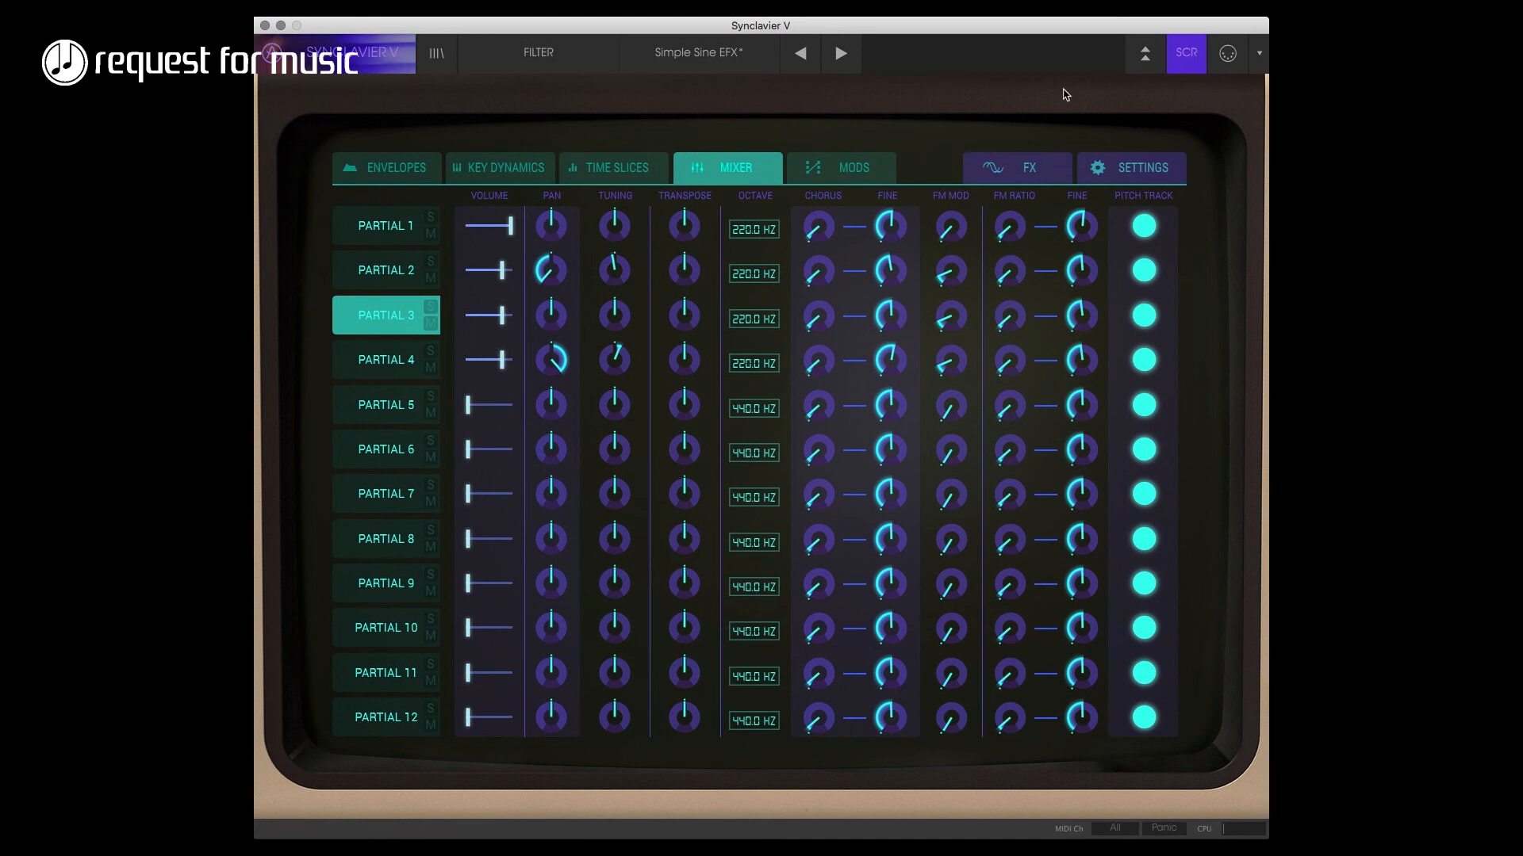
# - Select Partial 1 on the hardware panel and fine-tune its frame speed
pyautogui.click(1172, 66)
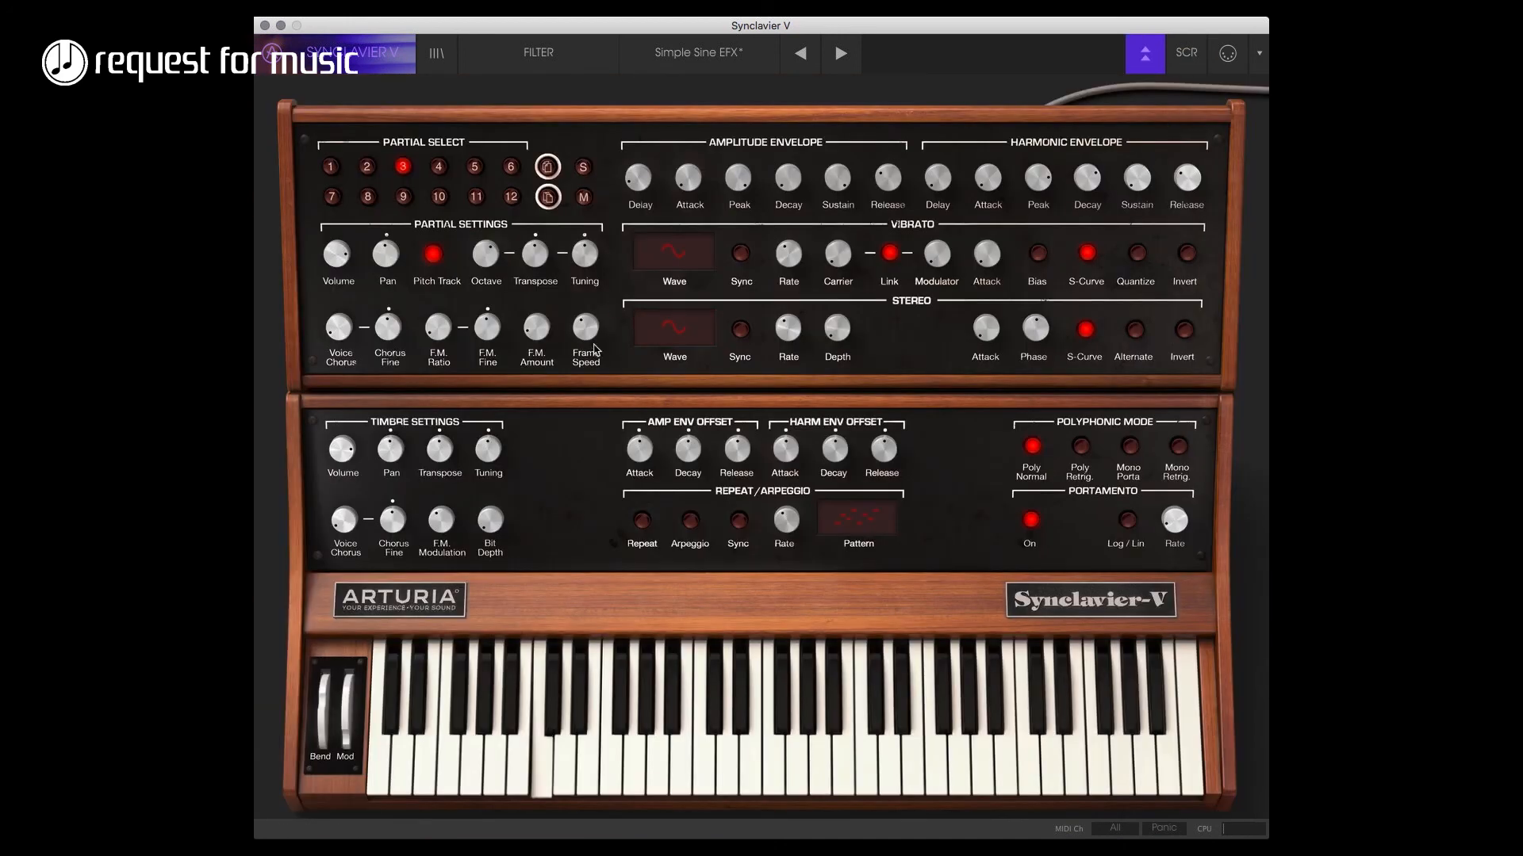
pyautogui.click(332, 167)
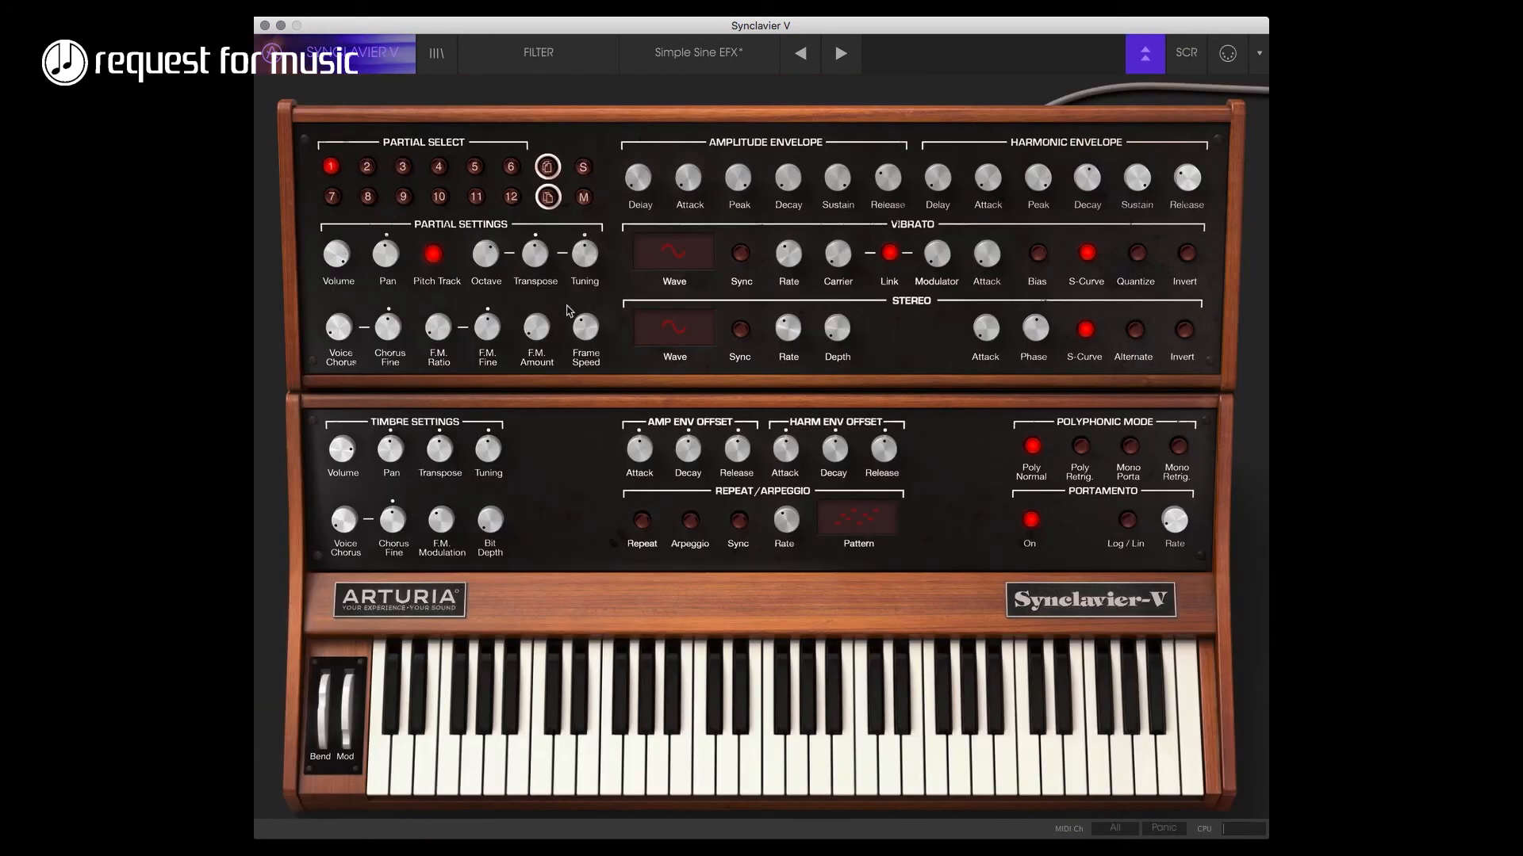
pyautogui.moveTo(597, 290); pyautogui.dragTo(597, 295)
# - Select Partials 2 to 4 together and set their amplitude release to 0.800 and harmonic release to 1.25
pyautogui.click(369, 170)
pyautogui.keyDown('shift'); pyautogui.click(441, 162); pyautogui.keyUp('shift')
pyautogui.click(1182, 61)
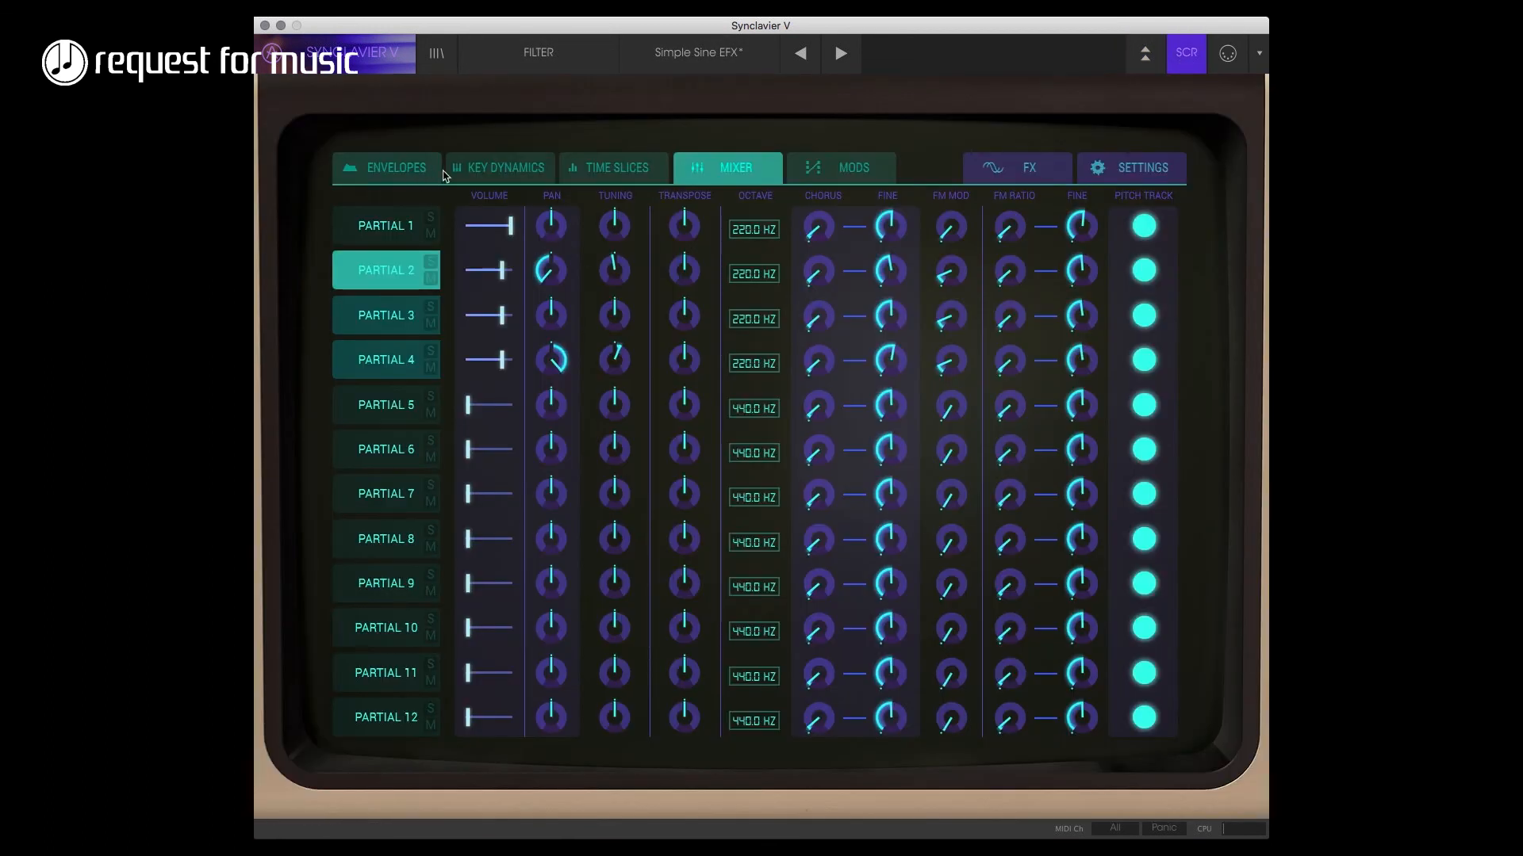
pyautogui.click(388, 168)
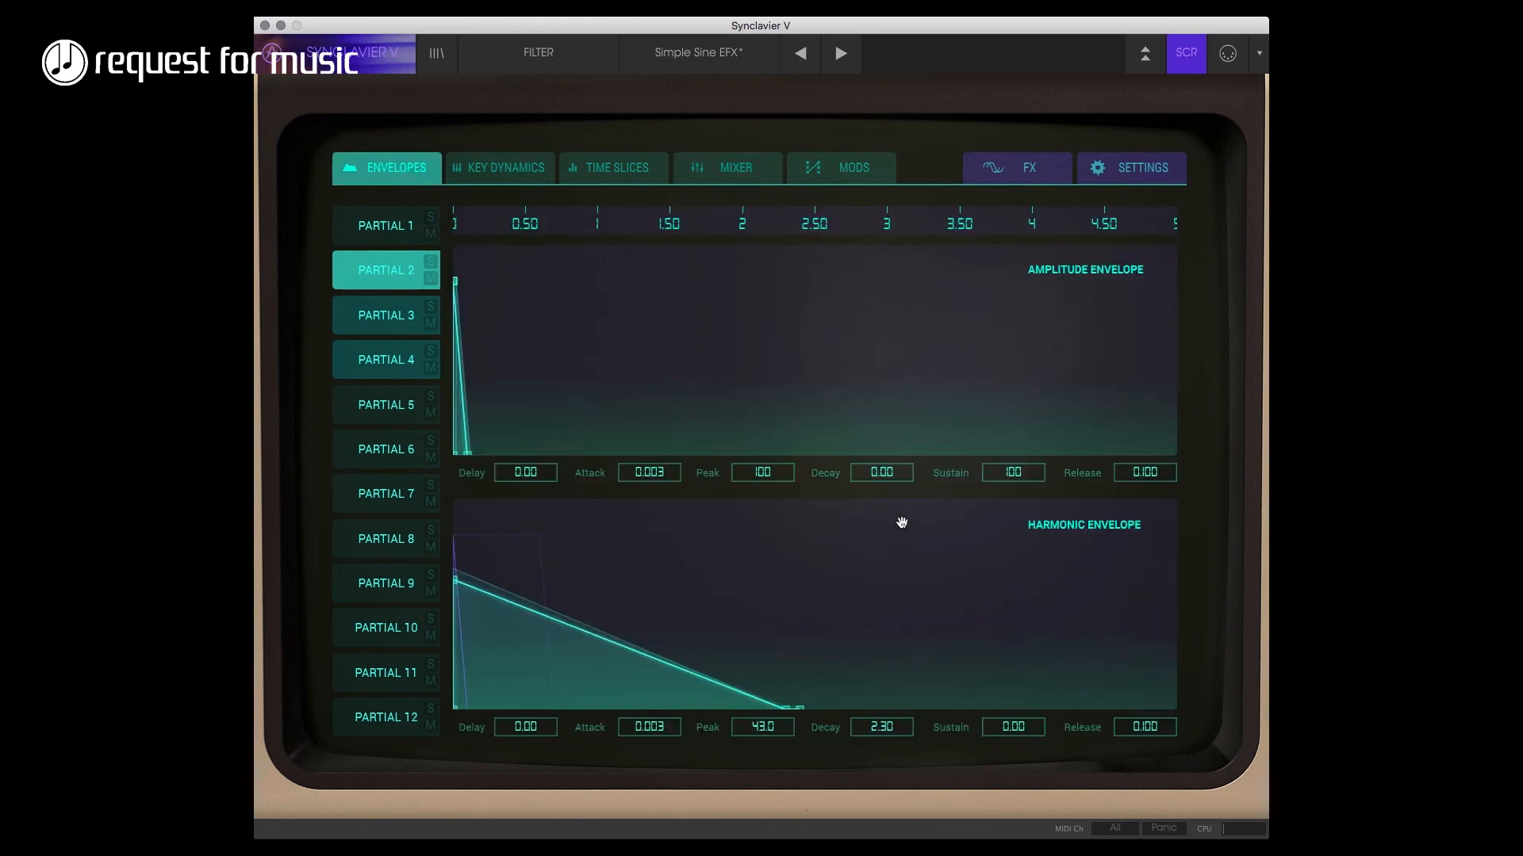
pyautogui.moveTo(1142, 472); pyautogui.dragTo(1138, 413)
pyautogui.moveTo(1143, 727); pyautogui.dragTo(1149, 664)
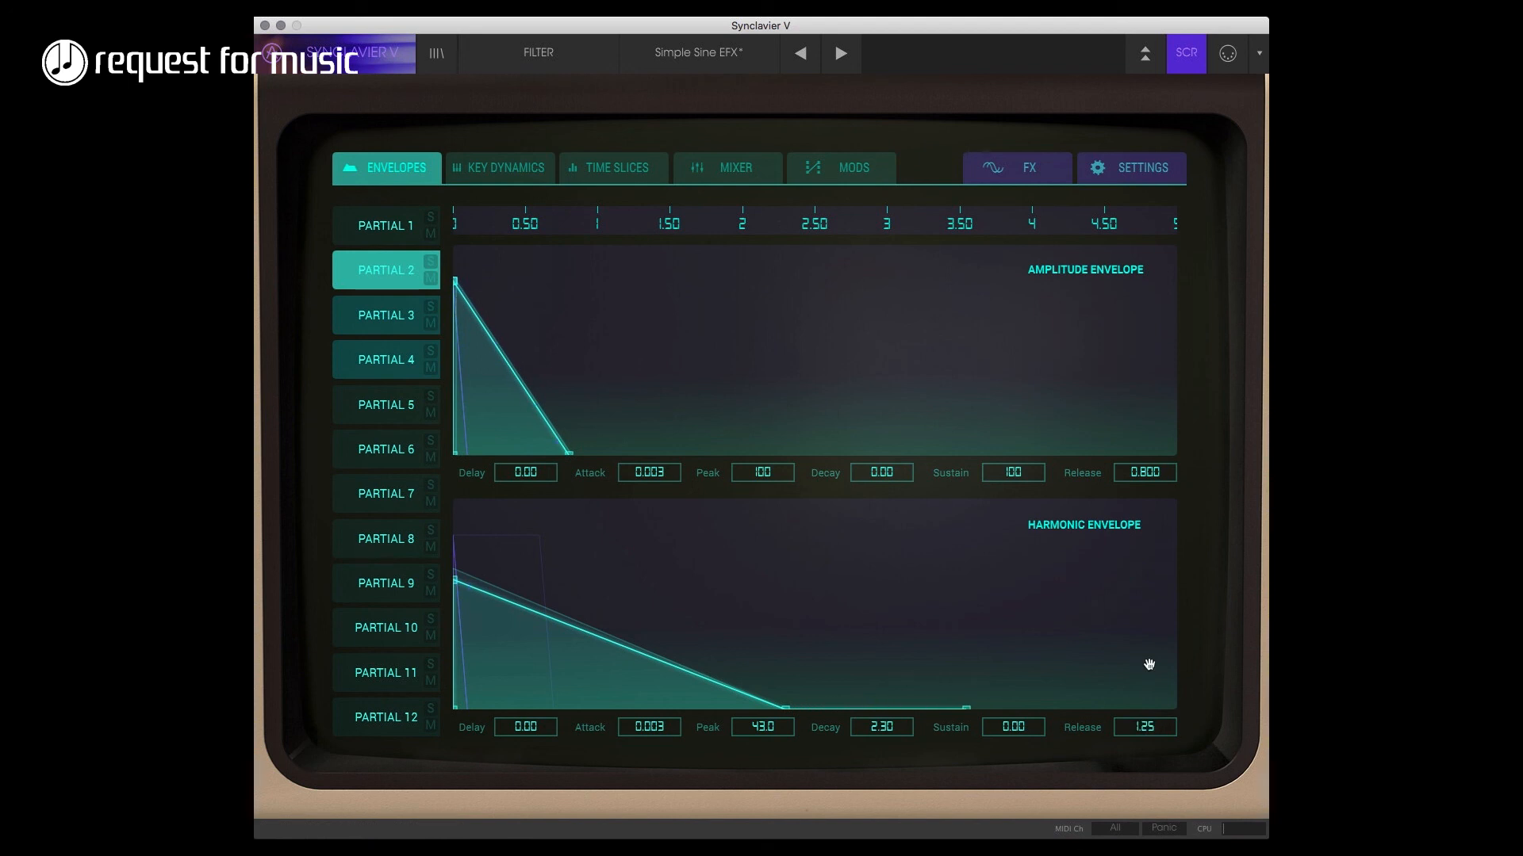
# - Raise Partial 3's harmonic envelope peak to 93.0 and lower its mixer volume slightly
pyautogui.click(370, 326)
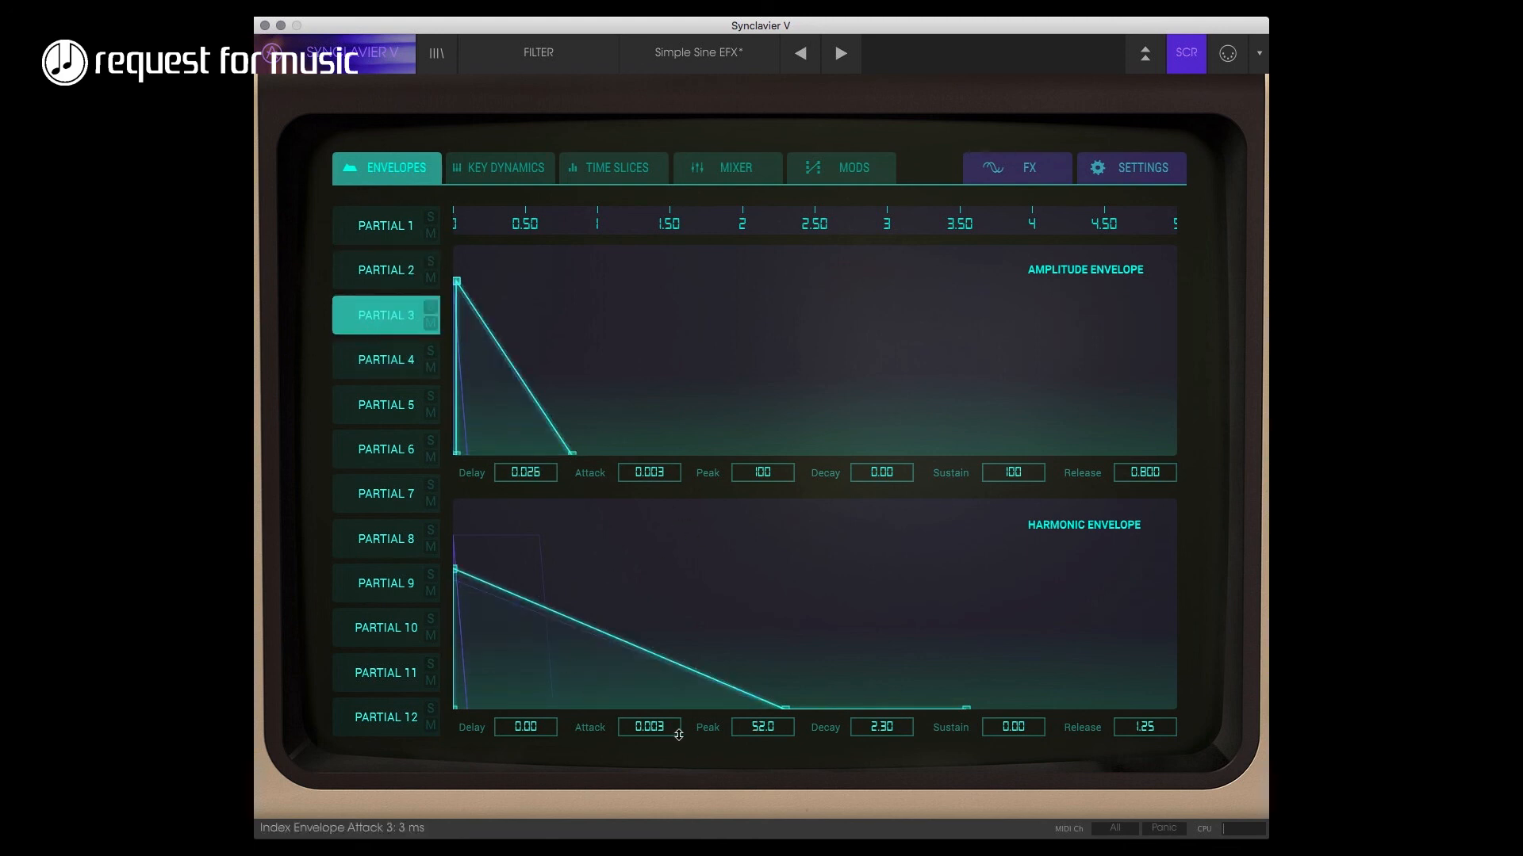
pyautogui.scroll(2, 761, 727)
pyautogui.moveTo(774, 711); pyautogui.dragTo(773, 691)
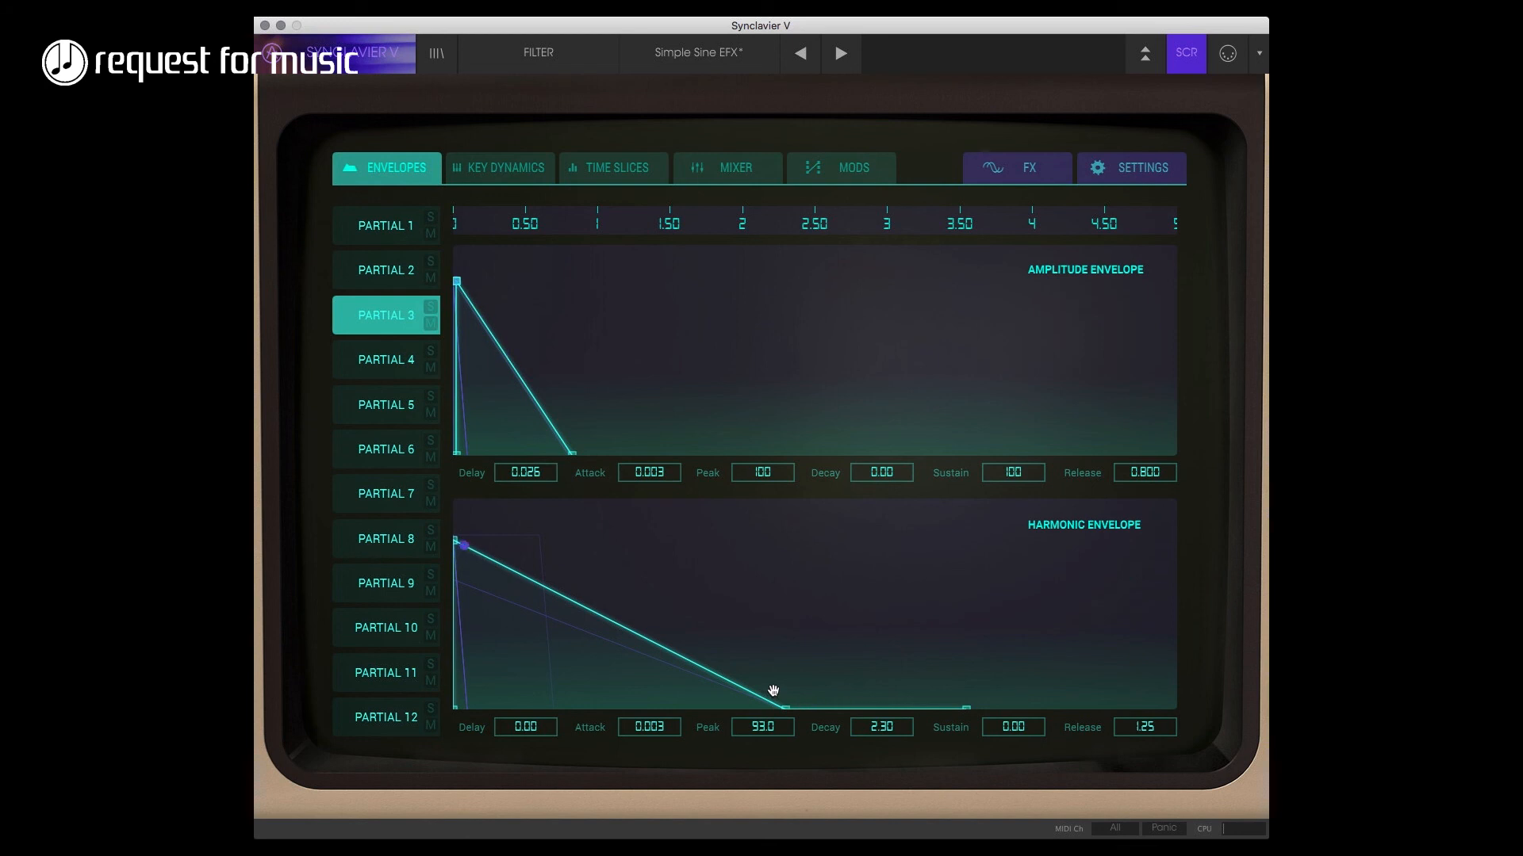
pyautogui.click(734, 166)
pyautogui.moveTo(502, 315); pyautogui.dragTo(497, 315)
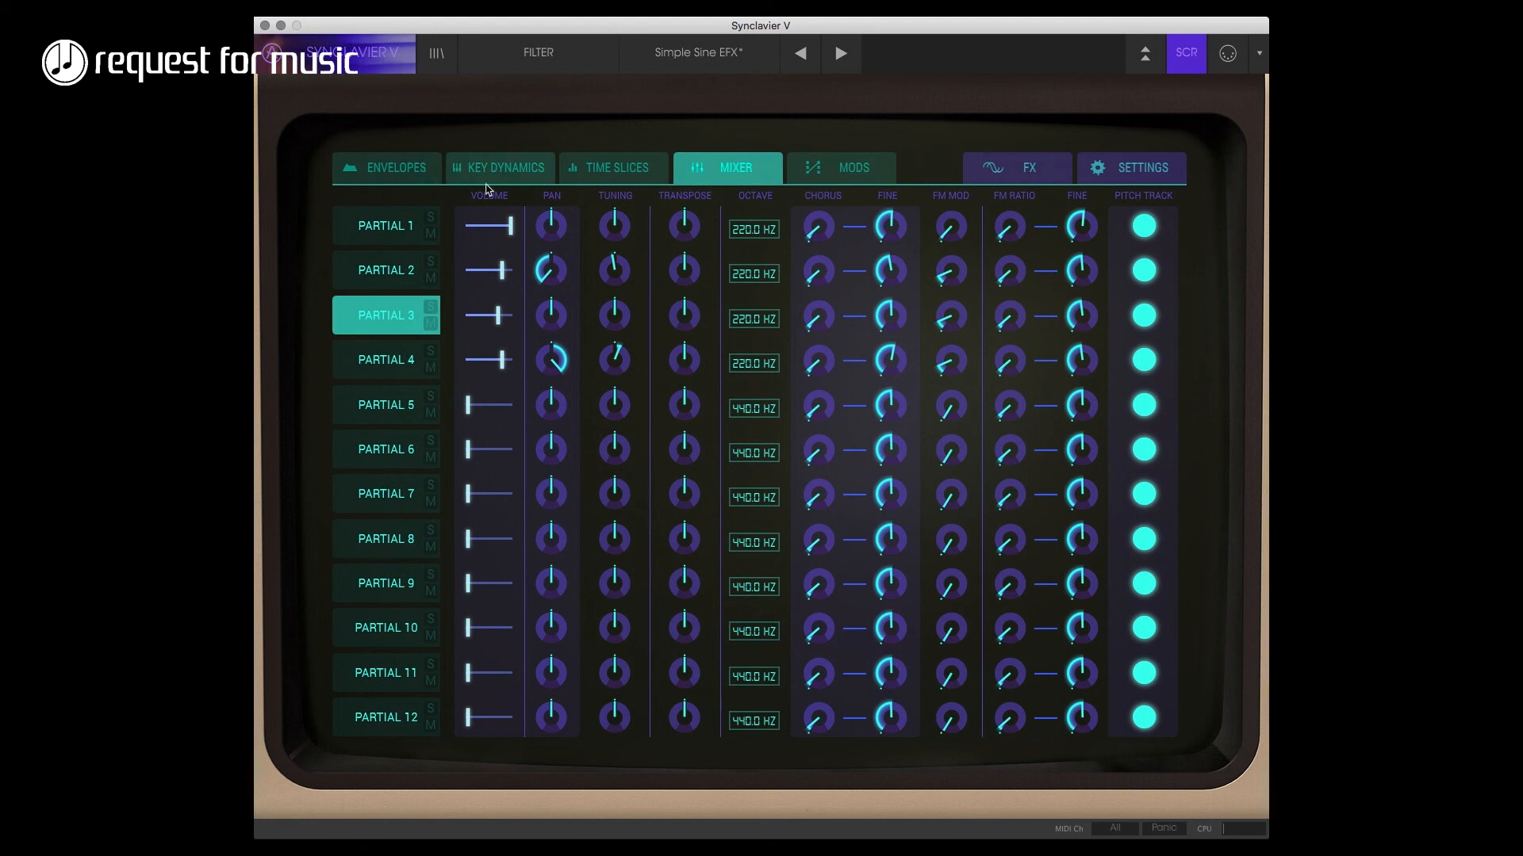
# - Increase Partial 3's vibrato carrier amount on the hardware panel, then collapse the extended panel
pyautogui.click(1186, 61)
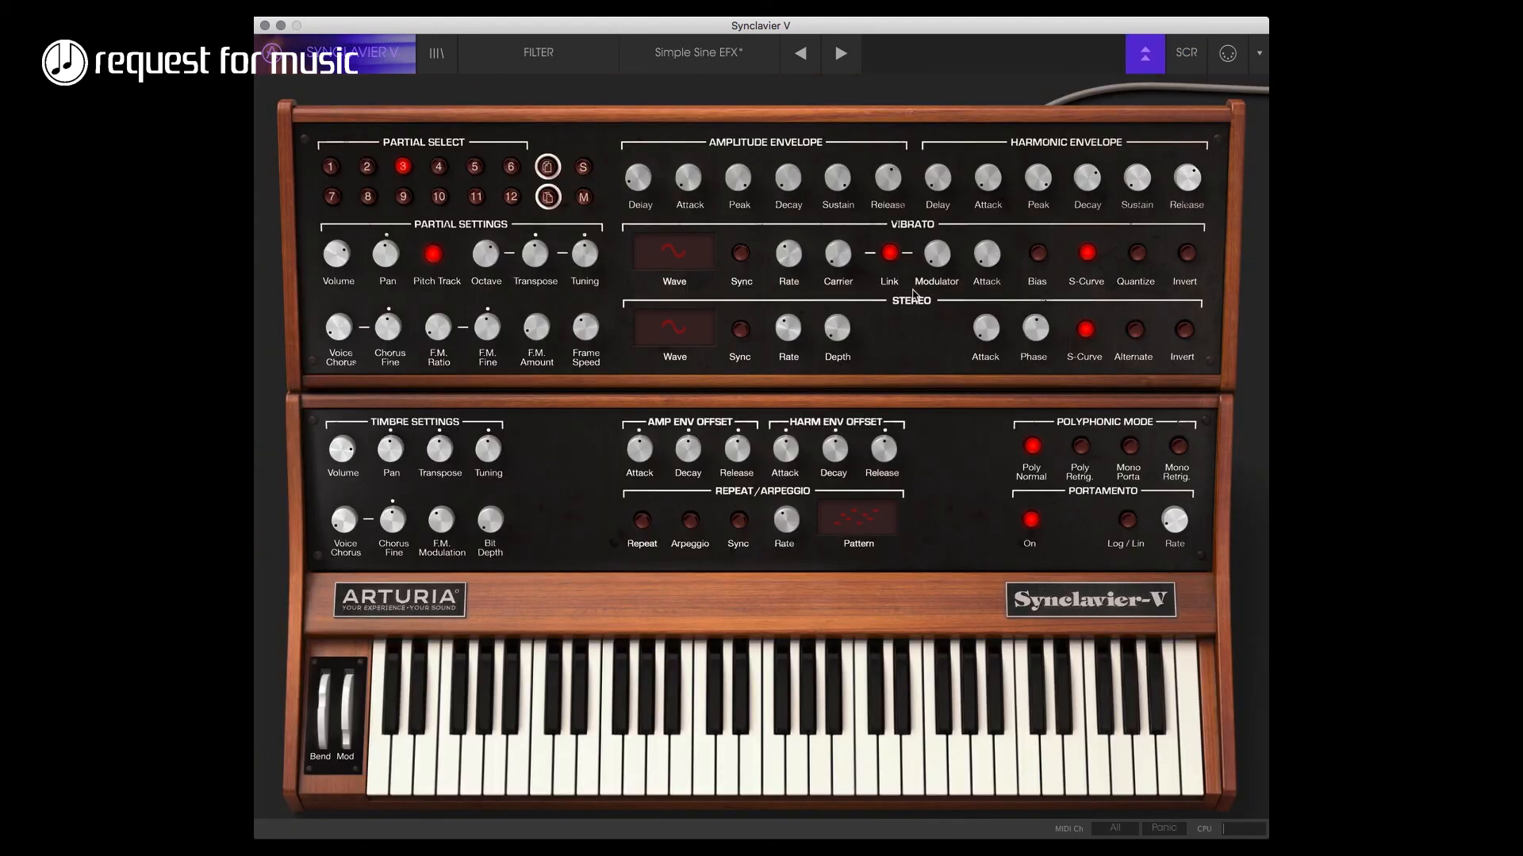
pyautogui.moveTo(843, 264); pyautogui.dragTo(843, 242)
pyautogui.click(1142, 55)
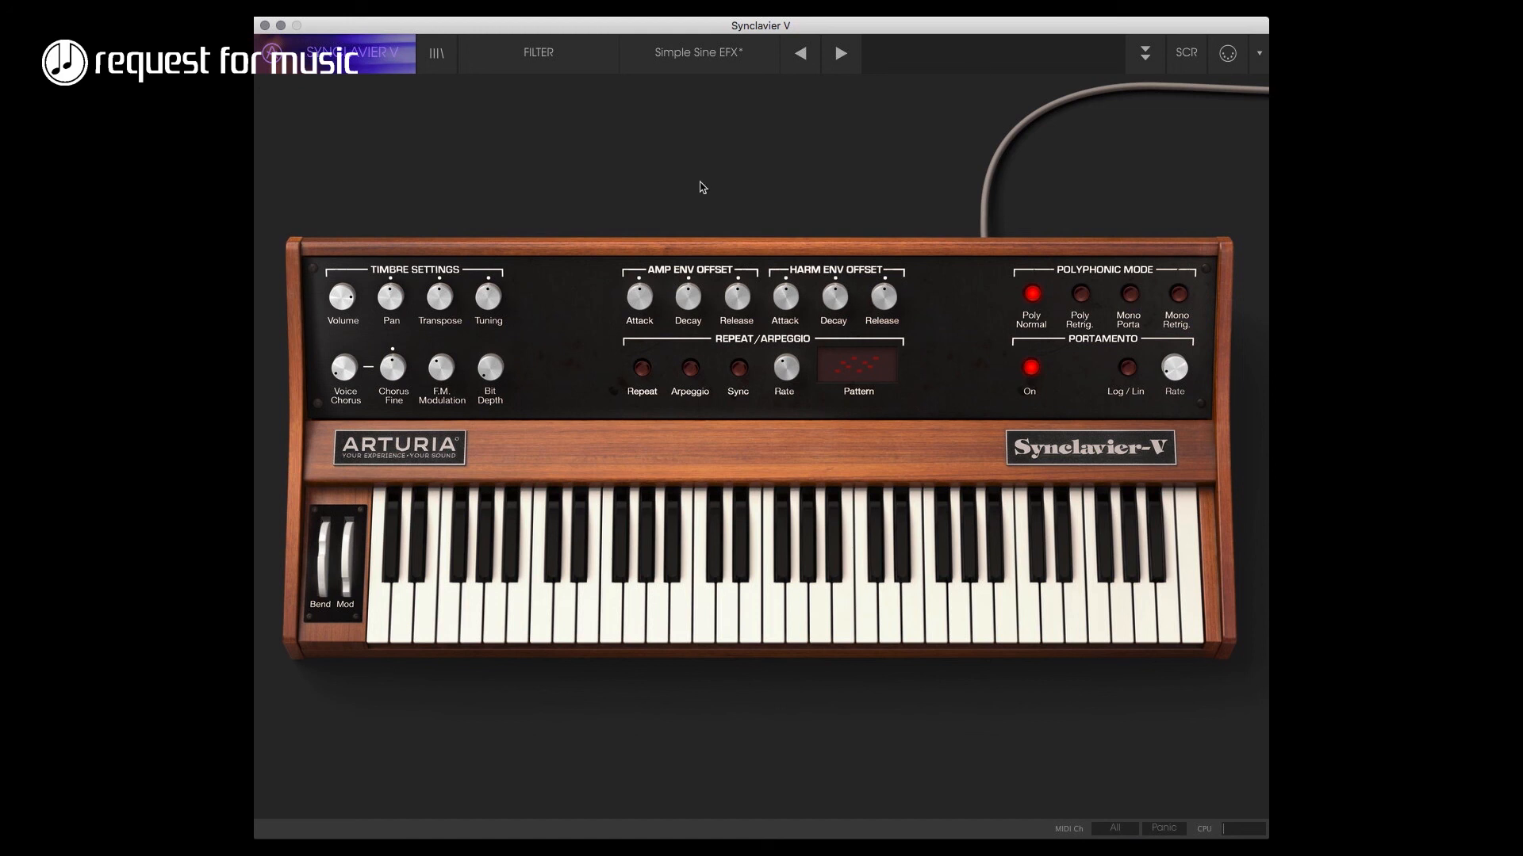
pyautogui.click(436, 53)
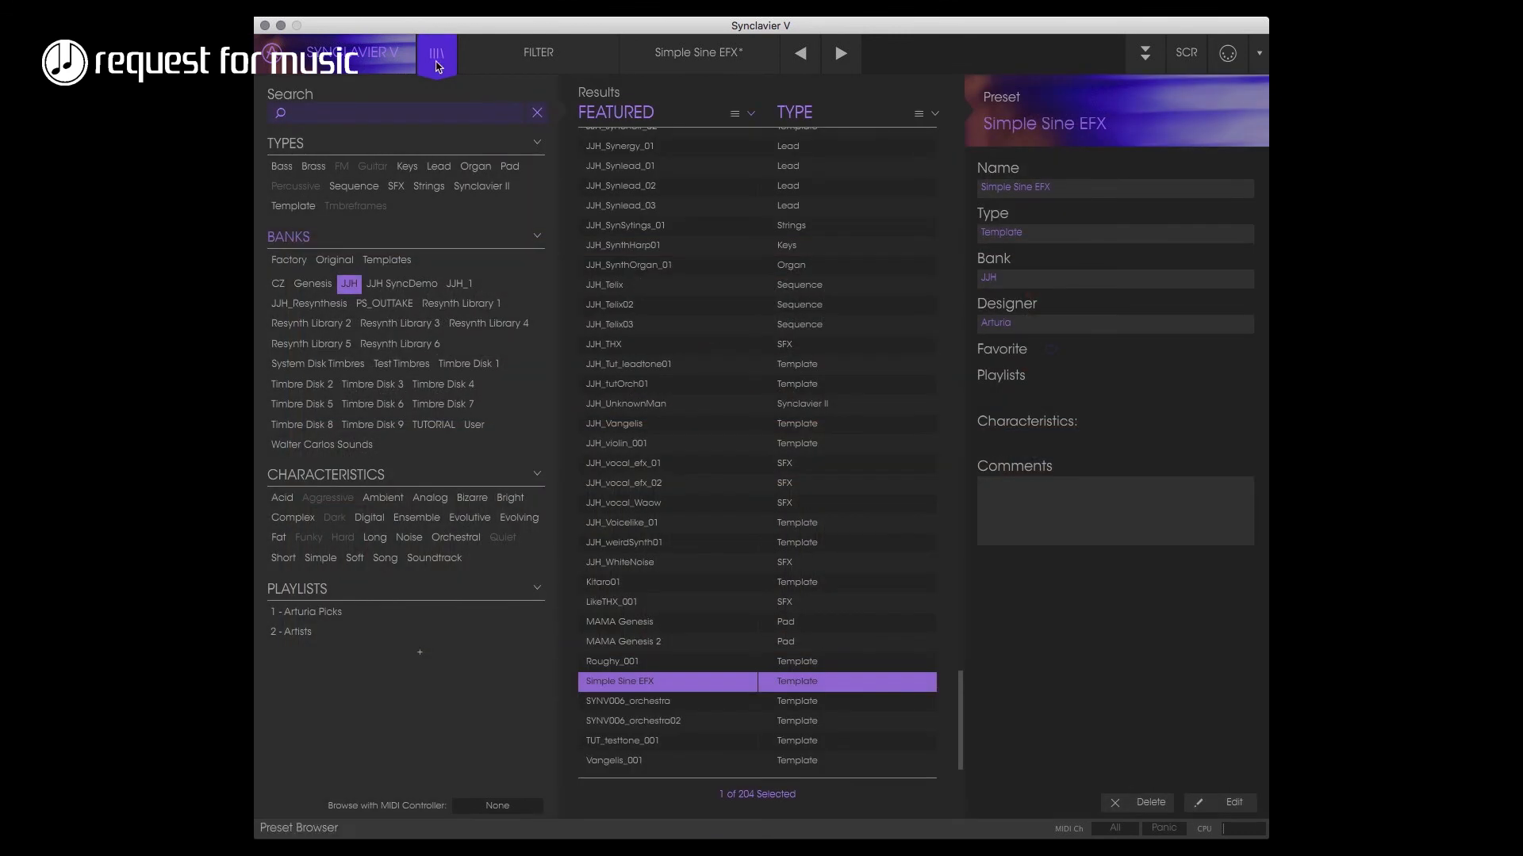
pyautogui.click(436, 52)
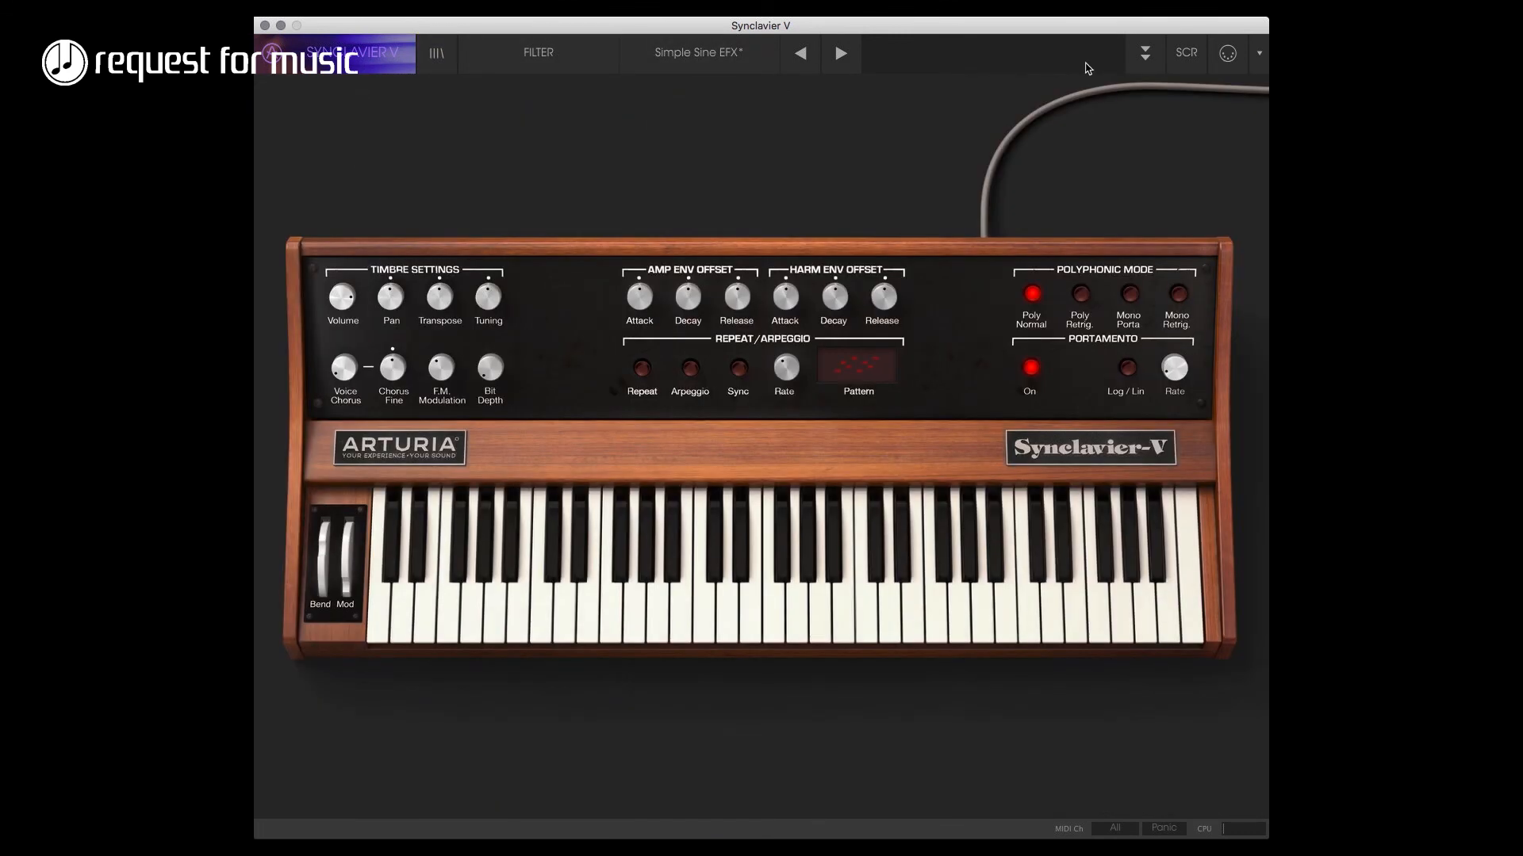
# - Extend Partial 1's key range upward and shift the lower key limits of Partials 2 to 4 up to the same split point
pyautogui.click(1186, 52)
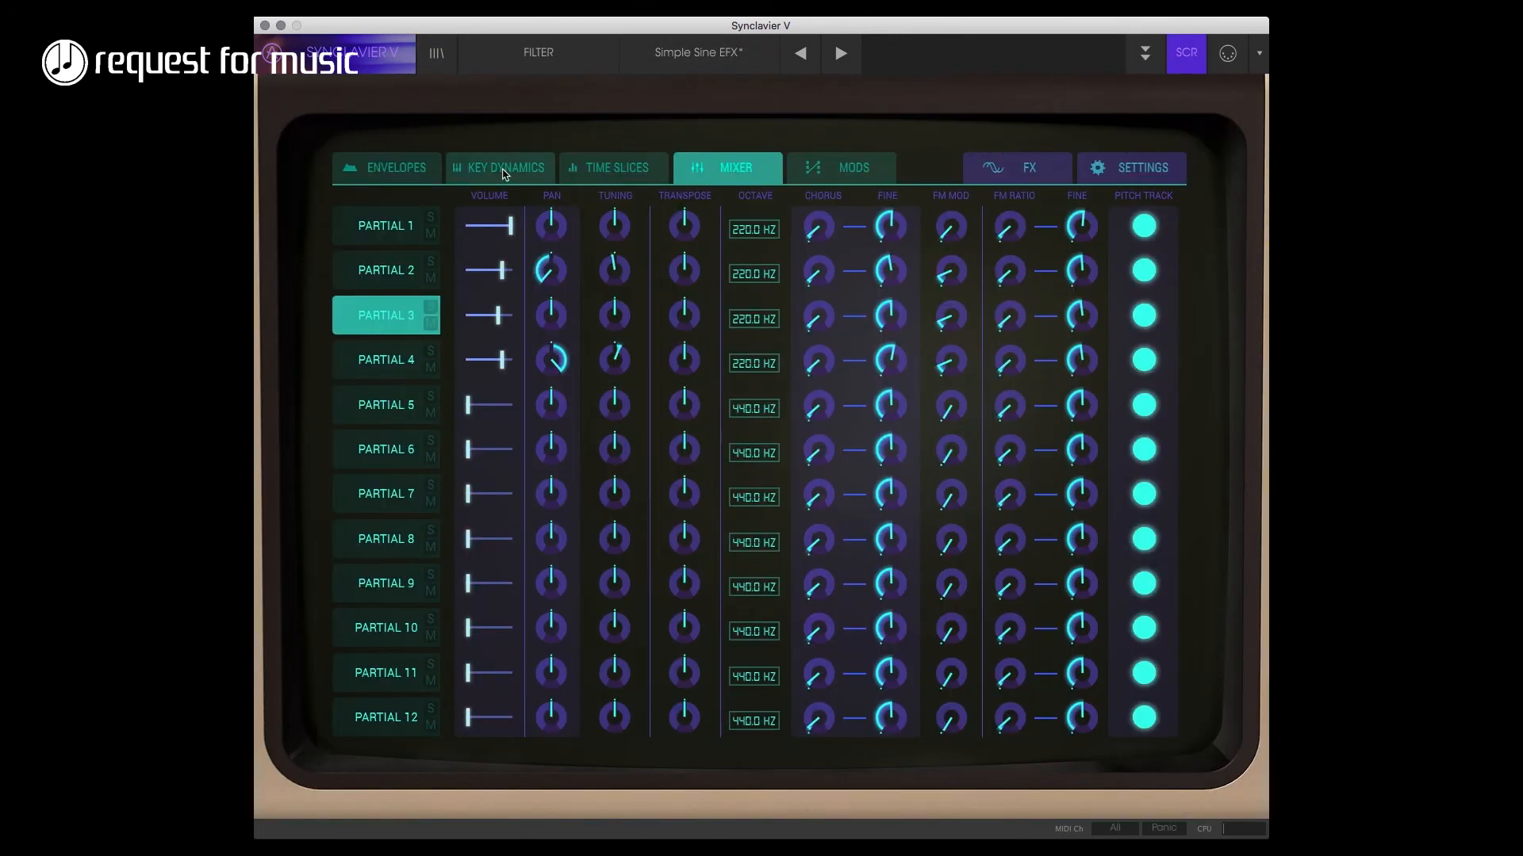
pyautogui.click(494, 169)
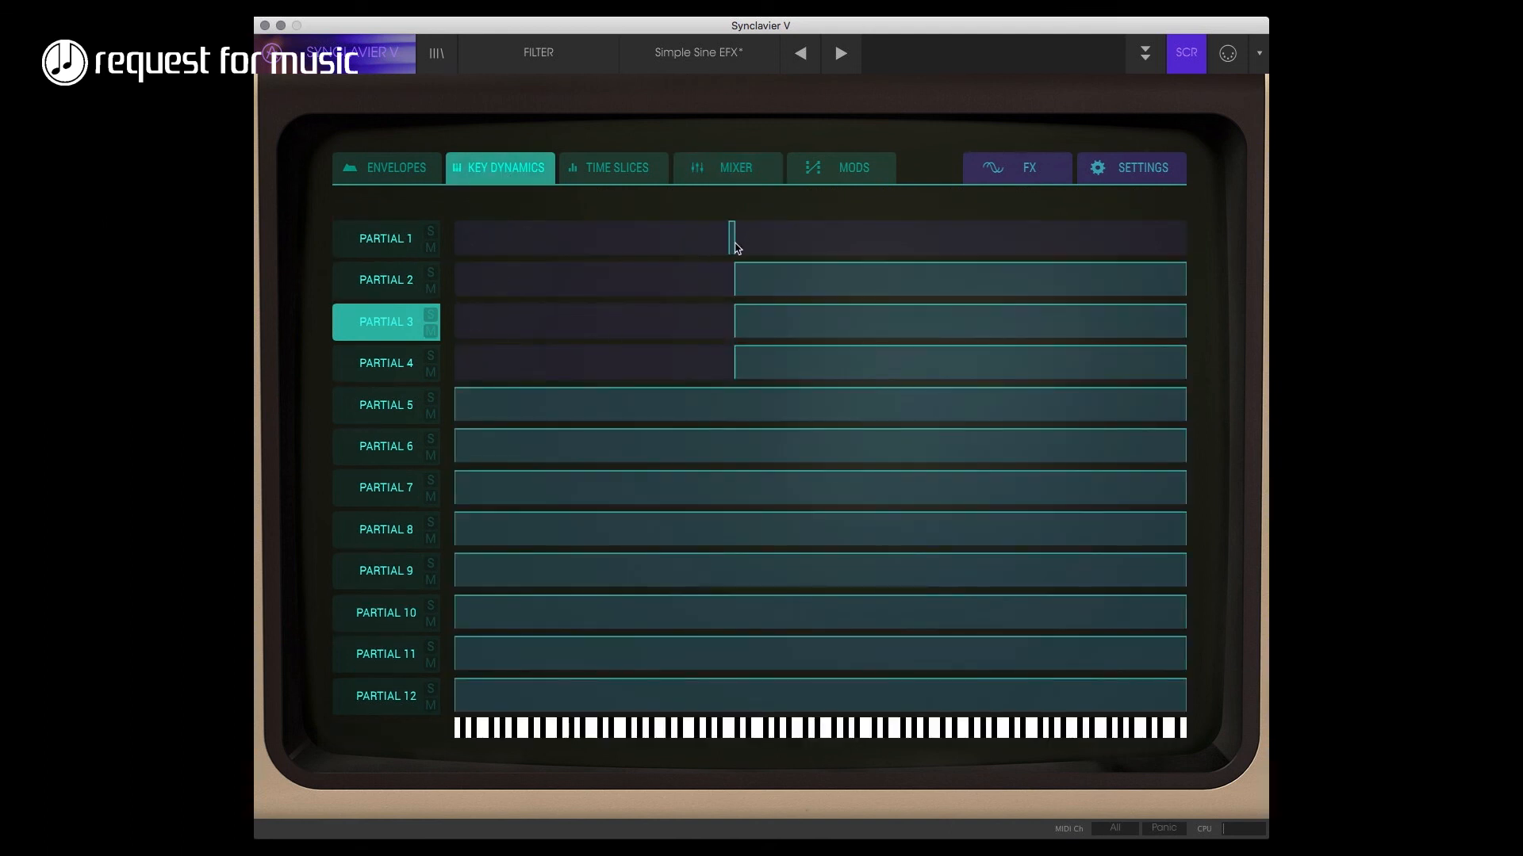
pyautogui.moveTo(735, 247); pyautogui.dragTo(769, 374)
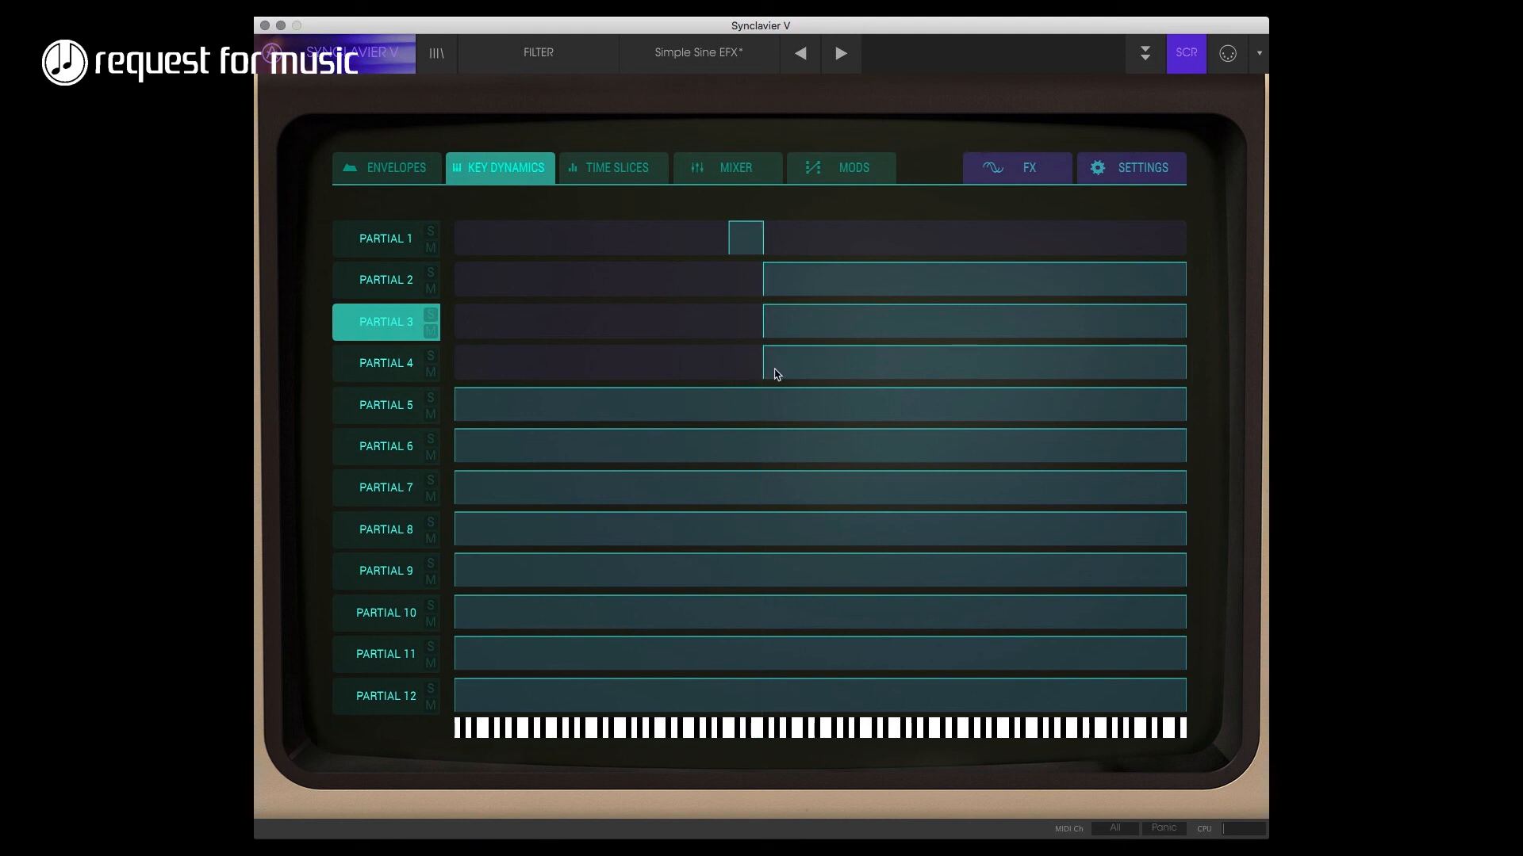